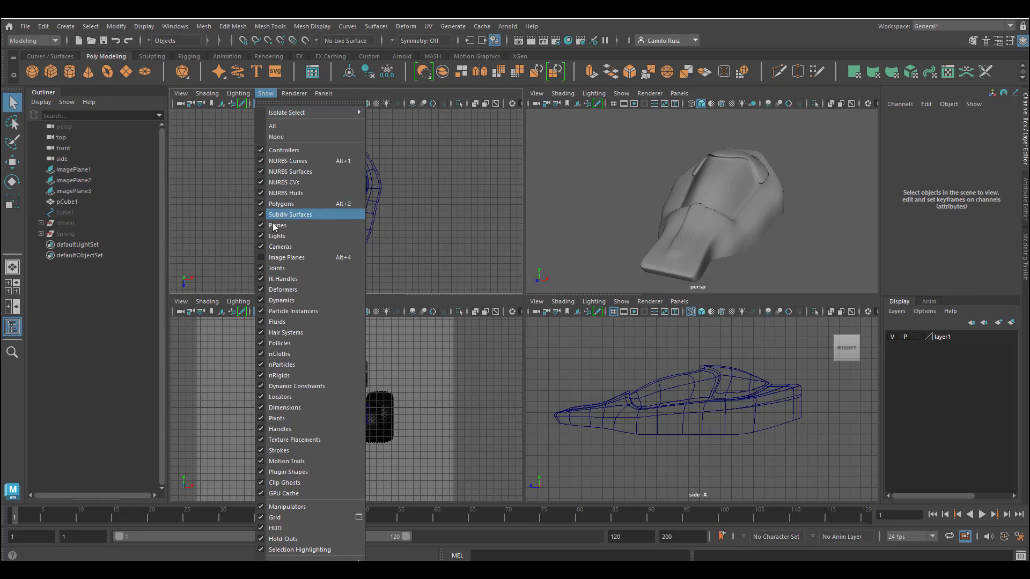
# Step: Show the image planes in the orthographic viewports, including the side view
pyautogui.click(283, 258)
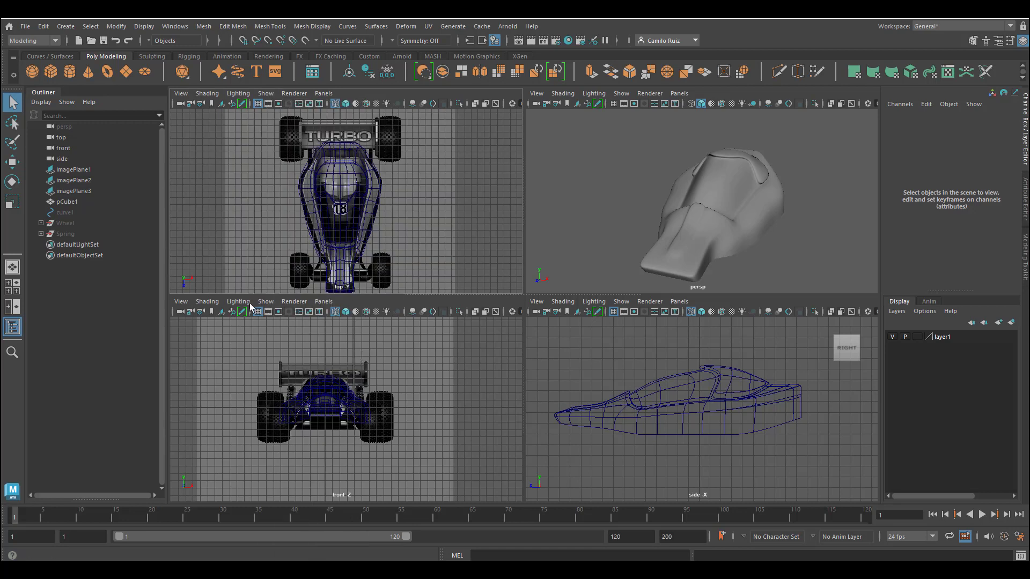
pyautogui.click(620, 302)
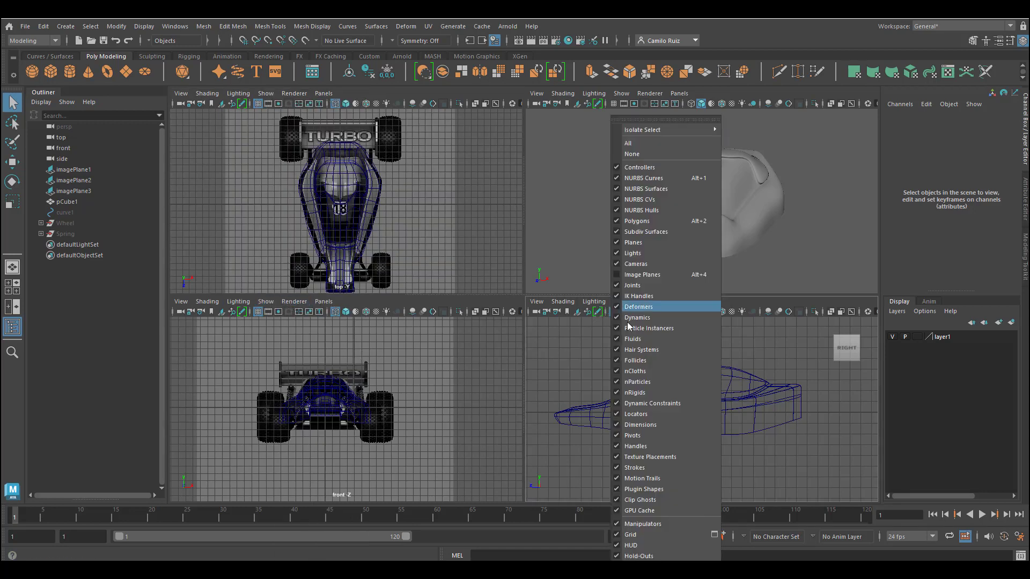
pyautogui.click(668, 274)
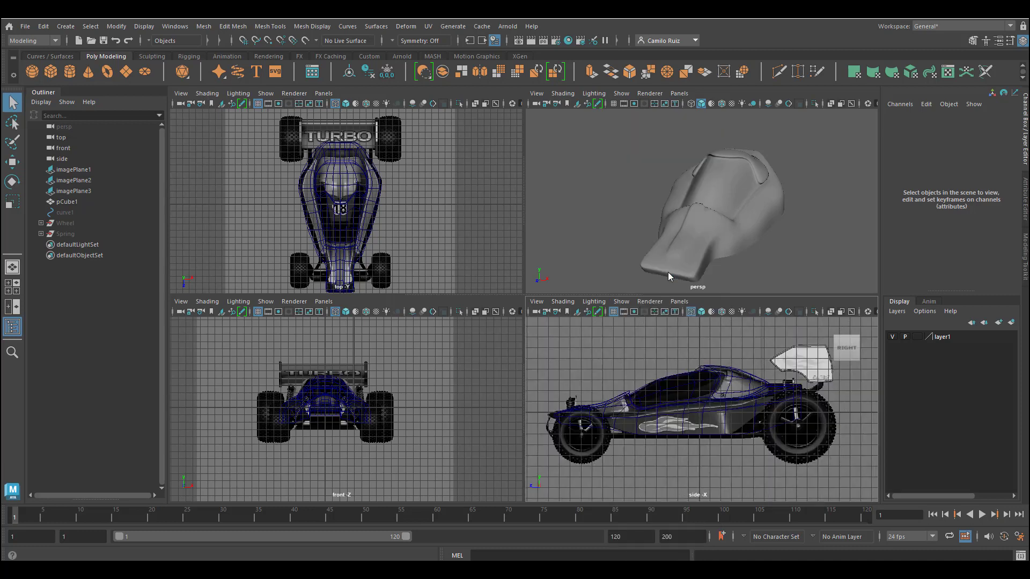
# Step: Select the car body mesh and hide its display layer
pyautogui.keyDown('alt'); pyautogui.moveTo(622, 175); pyautogui.dragTo(626, 214); pyautogui.keyUp('alt')
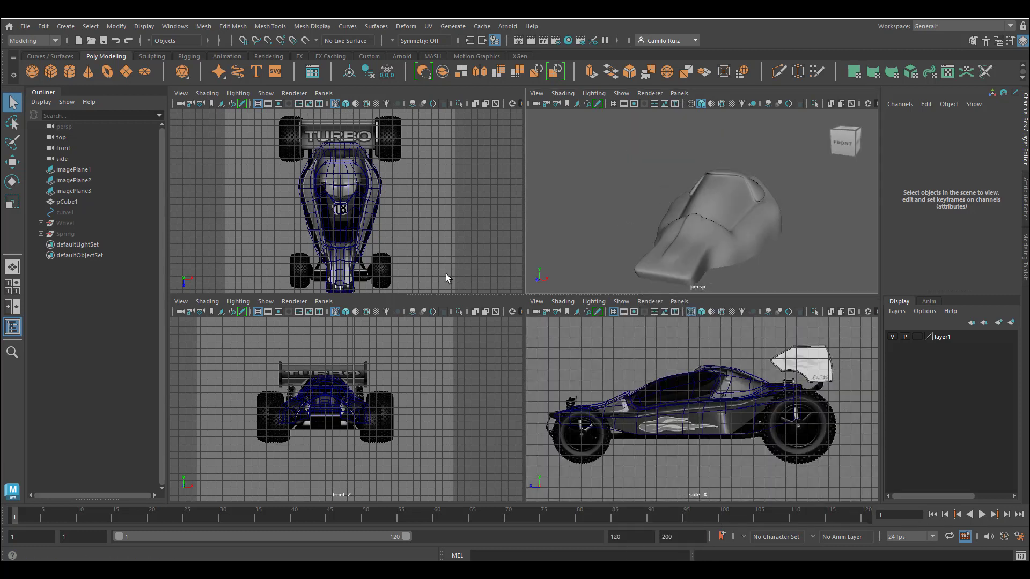
pyautogui.keyDown('alt'); pyautogui.moveTo(552, 246); pyautogui.dragTo(681, 179); pyautogui.keyUp('alt')
pyautogui.click(708, 225)
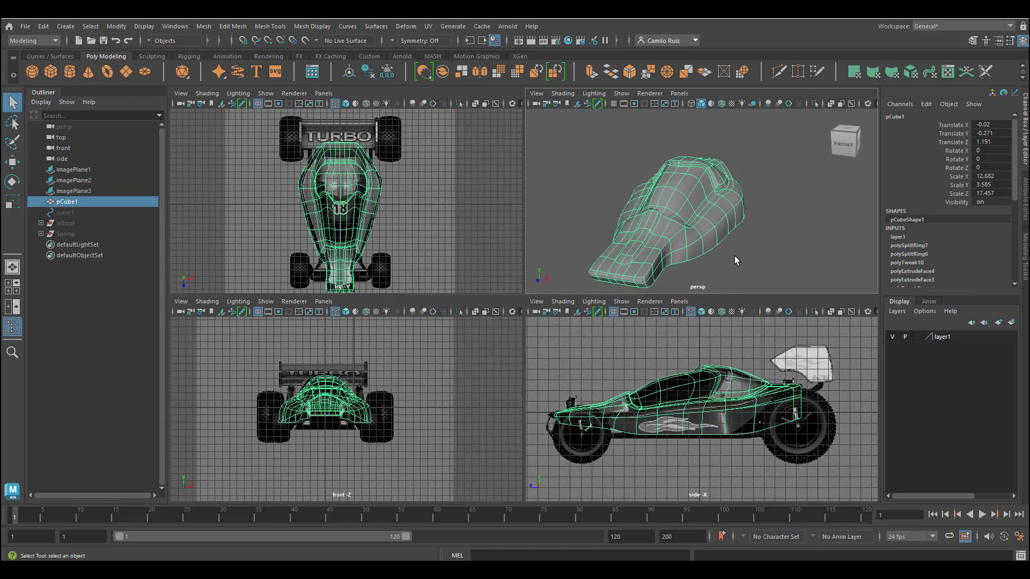
pyautogui.click(894, 338)
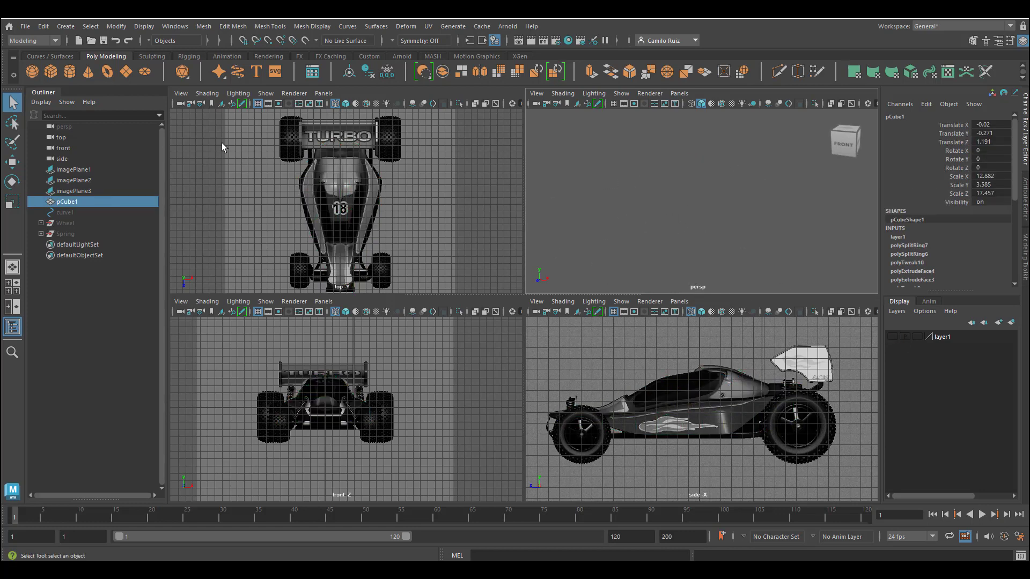
# Step: Create a polygon cube and set its depth to 26.6 with 5 depth subdivisions
pyautogui.click(51, 72)
pyautogui.scroll(4, 362, 214)
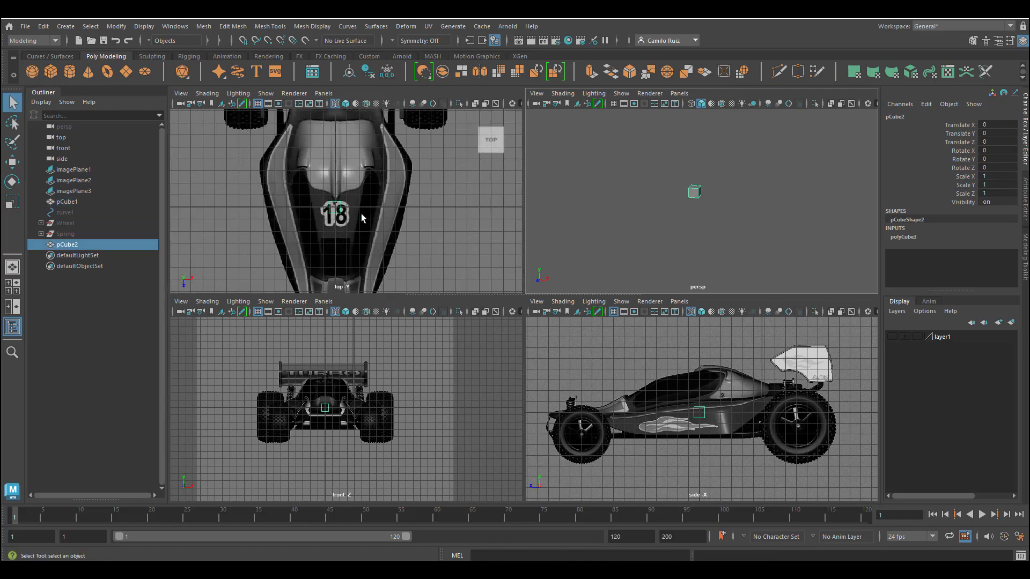
pyautogui.scroll(5, 309, 288)
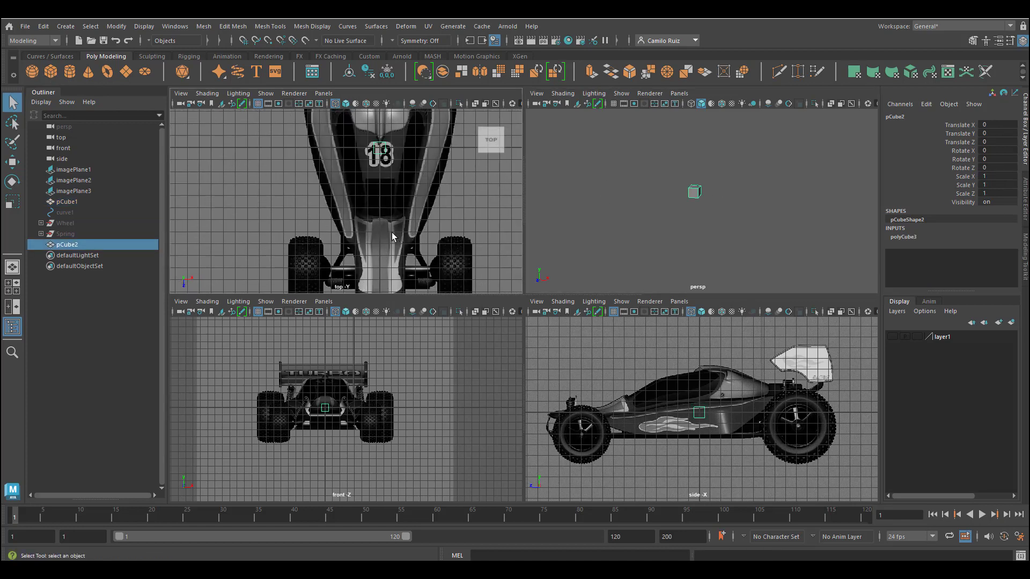
pyautogui.scroll(-2, 391, 233)
pyautogui.click(906, 237)
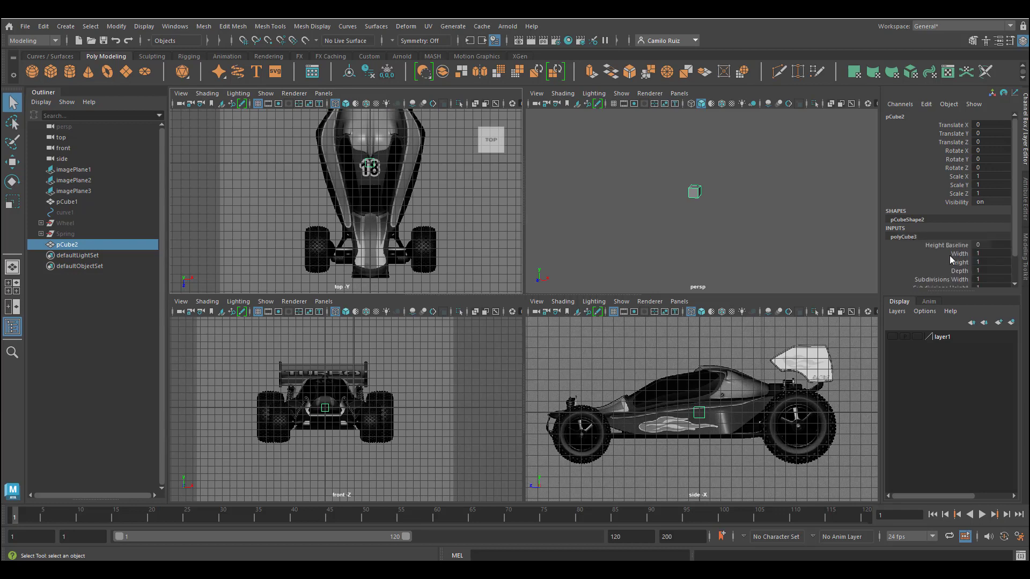
pyautogui.click(960, 272)
pyautogui.moveTo(844, 263); pyautogui.dragTo(763, 252, button='middle')
pyautogui.scroll(-1, 942, 287)
pyautogui.click(939, 284)
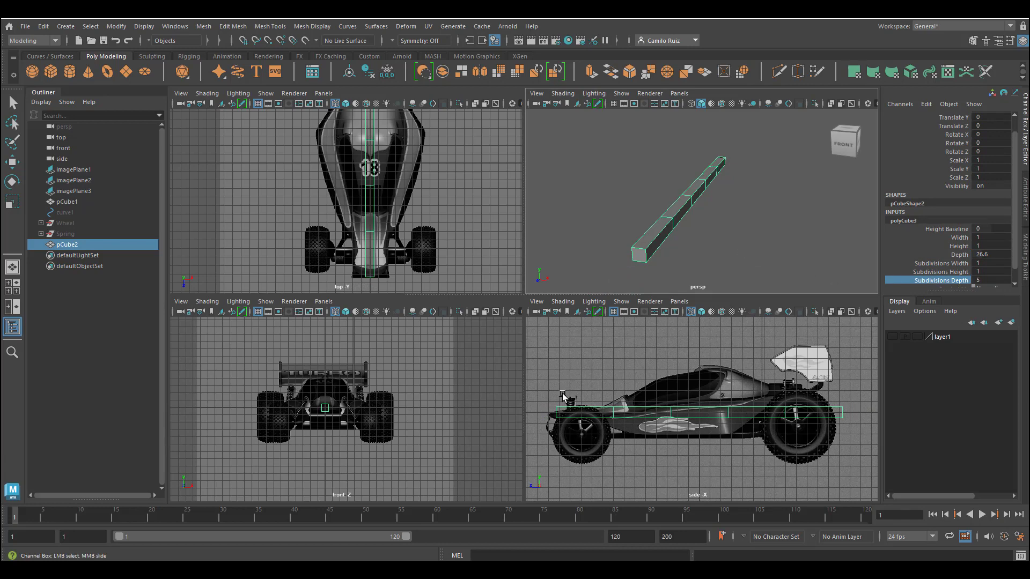
# Step: Move the beam down beneath the chassis and over to the car's left side
pyautogui.press('w')
pyautogui.moveTo(700, 363); pyautogui.dragTo(700, 385)
pyautogui.moveTo(648, 433); pyautogui.dragTo(639, 433)
pyautogui.moveTo(423, 170); pyautogui.dragTo(395, 172)
pyautogui.press('space')
pyautogui.keyDown('alt'); pyautogui.moveTo(572, 335); pyautogui.dragTo(556, 388, button='middle'); pyautogui.keyUp('alt')
pyautogui.scroll(1, 555, 387)
pyautogui.scroll(-3, 556, 387)
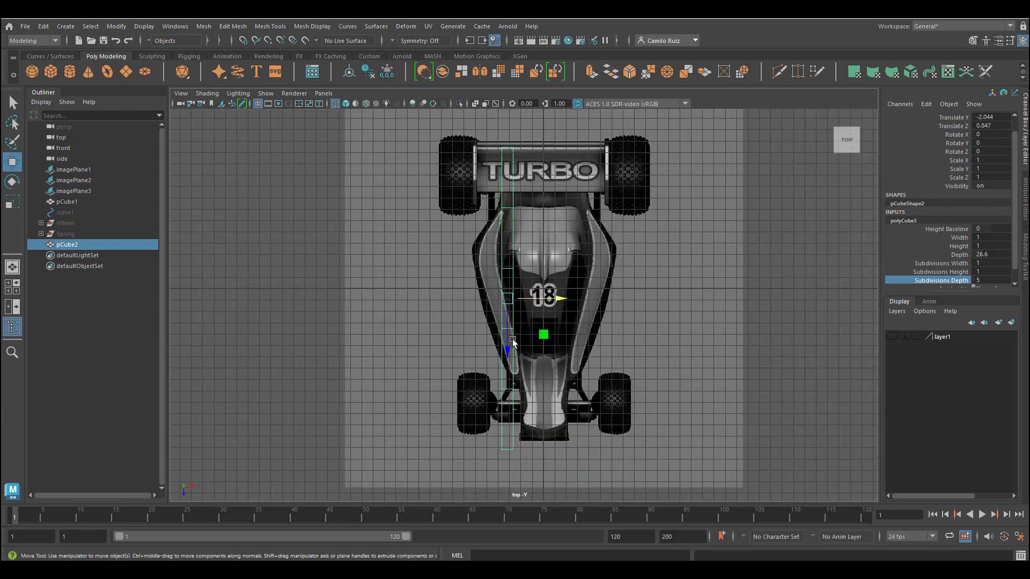
# Step: Position the beam along the left frame rail in the top view
pyautogui.moveTo(512, 344)
pyautogui.mouseDown()
pyautogui.moveTo(512, 327)
pyautogui.moveTo(513, 341)
pyautogui.mouseUp()
pyautogui.scroll(5, 513, 341)
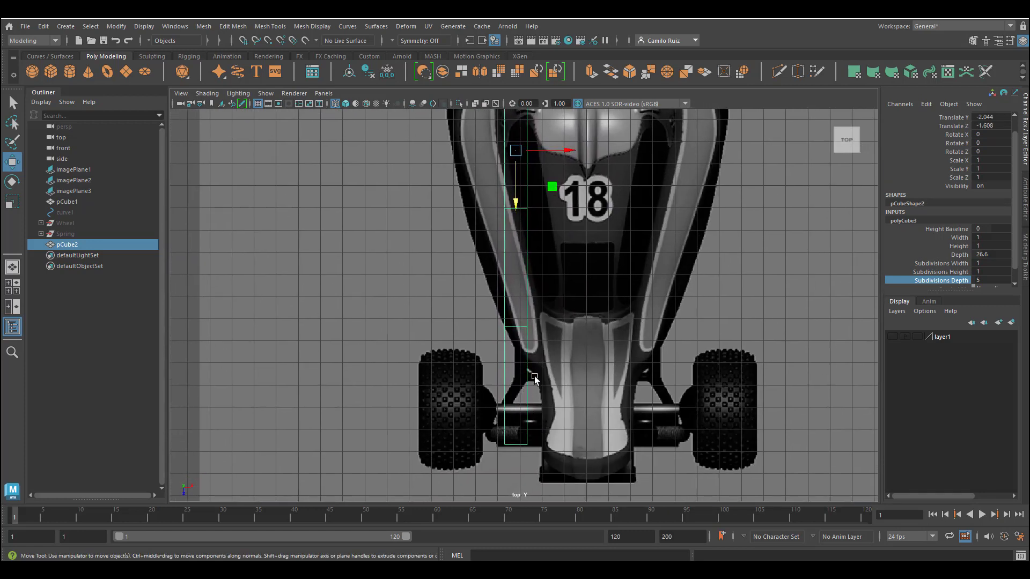
pyautogui.keyDown('alt'); pyautogui.moveTo(539, 368); pyautogui.dragTo(534, 400, button='middle'); pyautogui.keyUp('alt')
pyautogui.scroll(-2, 515, 187)
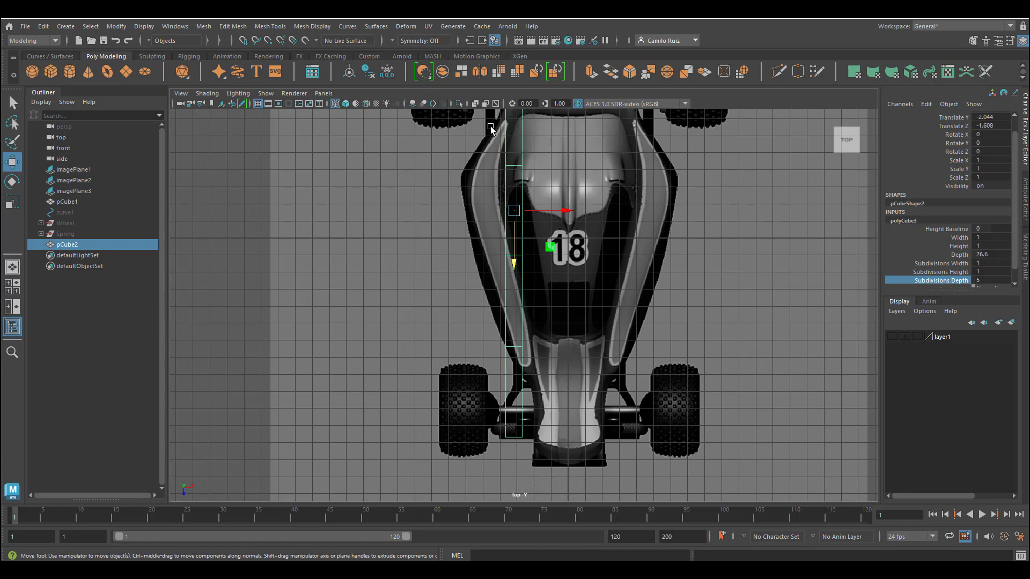
pyautogui.keyDown('alt'); pyautogui.moveTo(490, 127); pyautogui.dragTo(491, 187, button='middle'); pyautogui.keyUp('alt')
pyautogui.moveTo(564, 272); pyautogui.dragTo(547, 273)
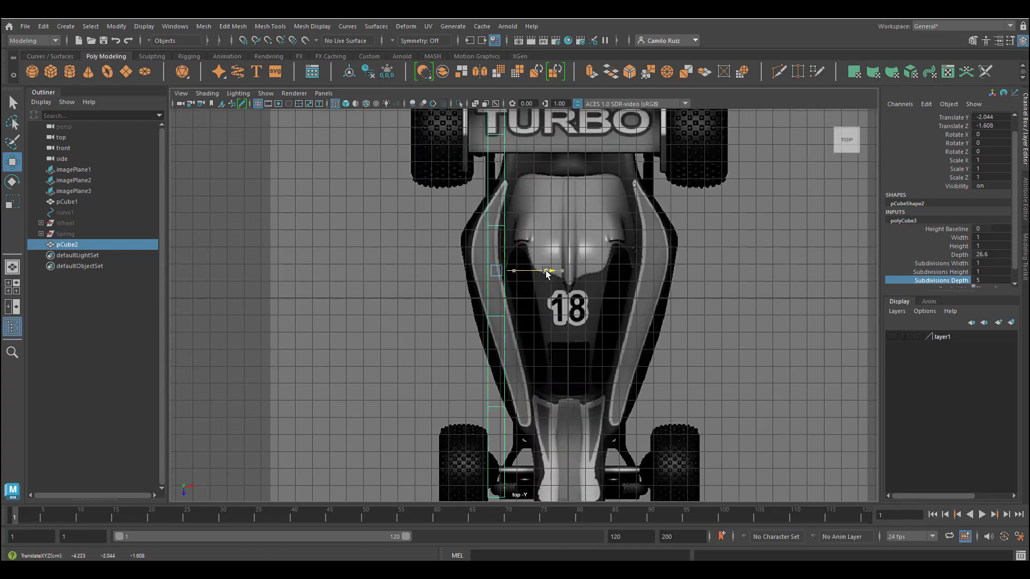
# Step: Scale the beam's length to about 0.85 and realign it with the left frame rail
pyautogui.scroll(-3, 546, 273)
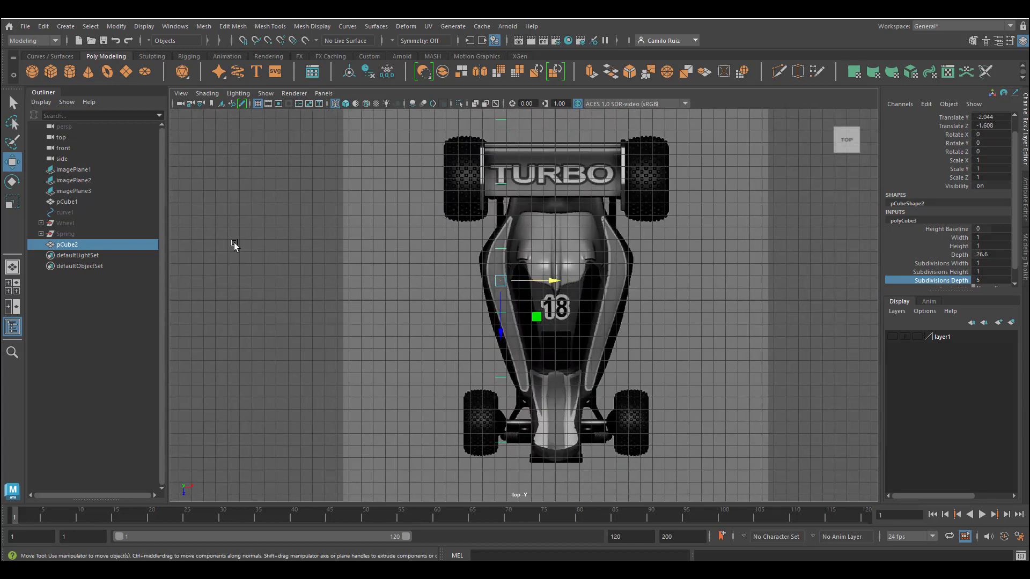
pyautogui.click(12, 201)
pyautogui.moveTo(500, 329); pyautogui.dragTo(501, 320)
pyautogui.scroll(5, 509, 343)
pyautogui.keyDown('alt'); pyautogui.moveTo(516, 365); pyautogui.dragTo(542, 355, button='middle'); pyautogui.keyUp('alt')
pyautogui.scroll(-3, 596, 328)
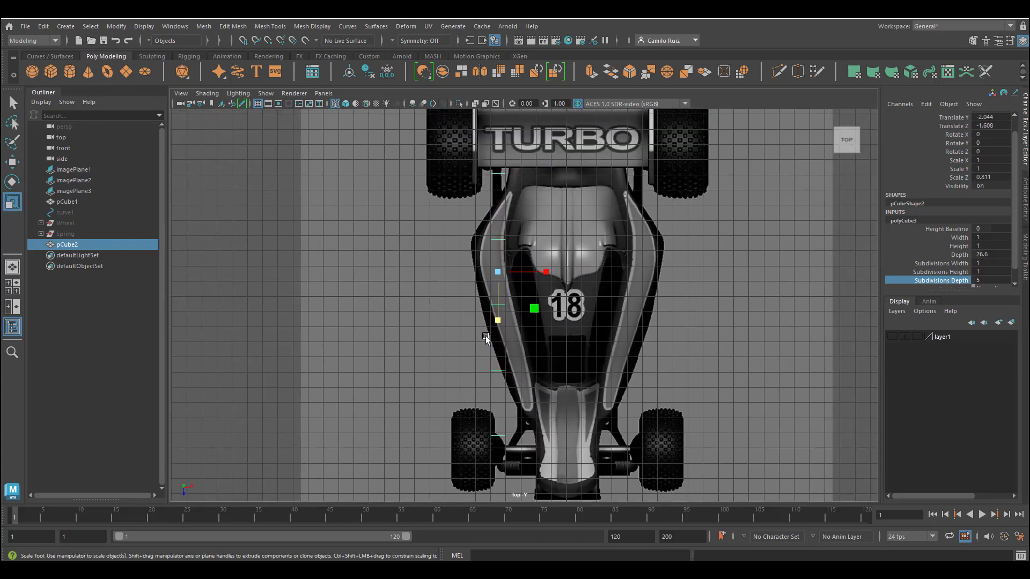
pyautogui.moveTo(498, 321); pyautogui.dragTo(499, 324)
pyautogui.click(12, 162)
pyautogui.moveTo(551, 277); pyautogui.dragTo(570, 278)
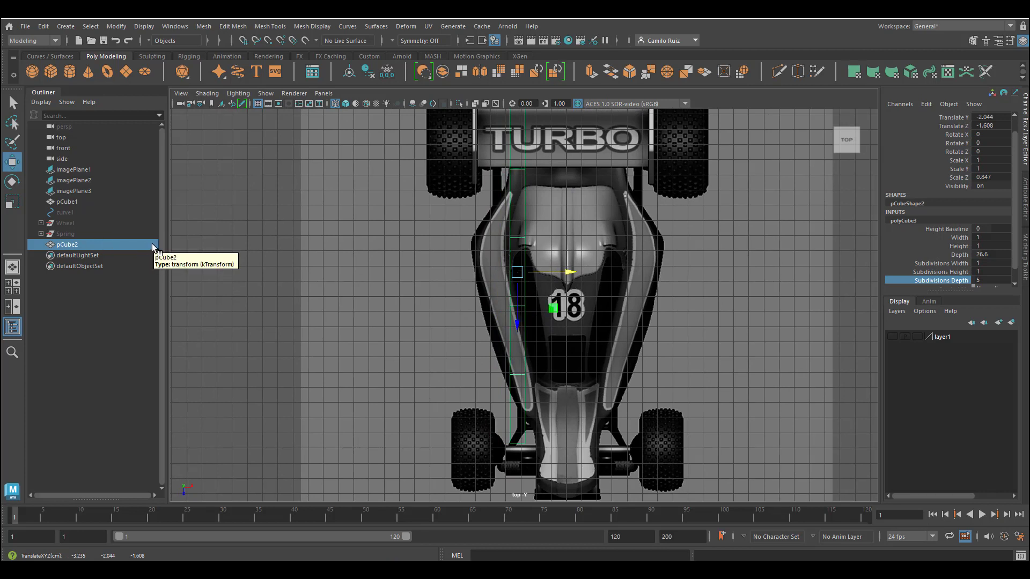
pyautogui.moveTo(518, 325); pyautogui.dragTo(518, 353)
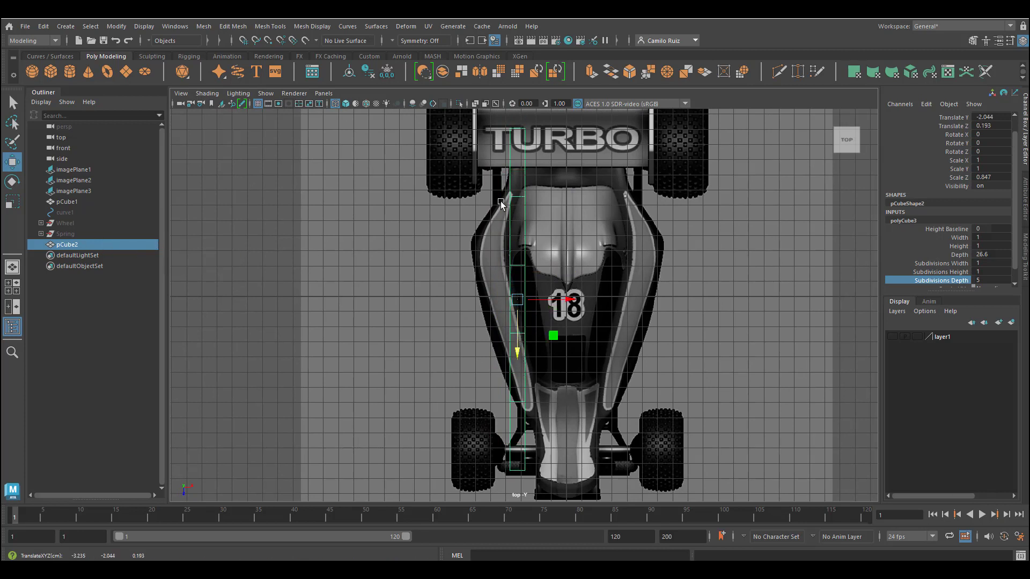
pyautogui.moveTo(558, 302); pyautogui.dragTo(550, 302)
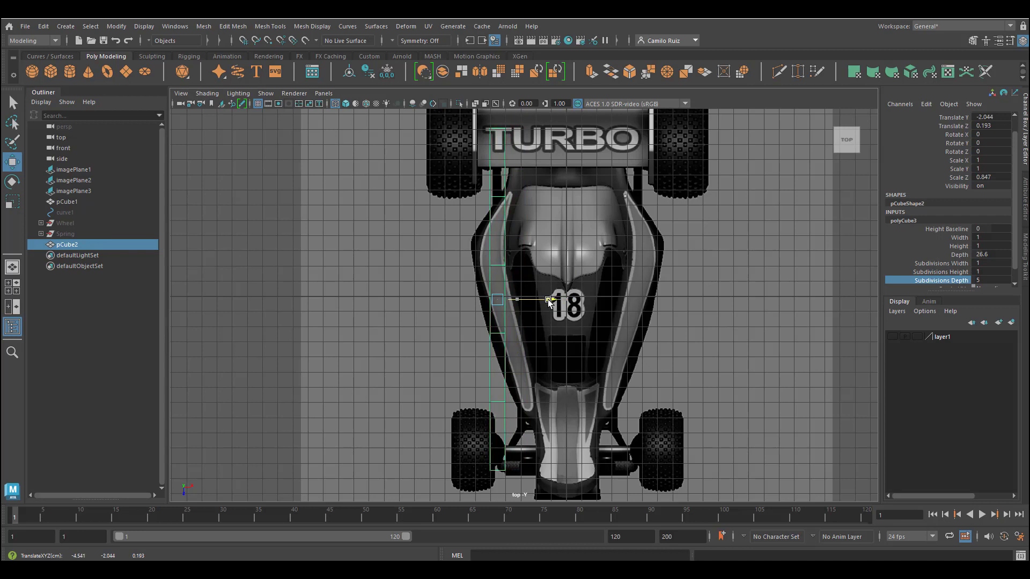
# Step: Insert two edge loops across the beam with the Insert Edge Loop tool
pyautogui.click(287, 34)
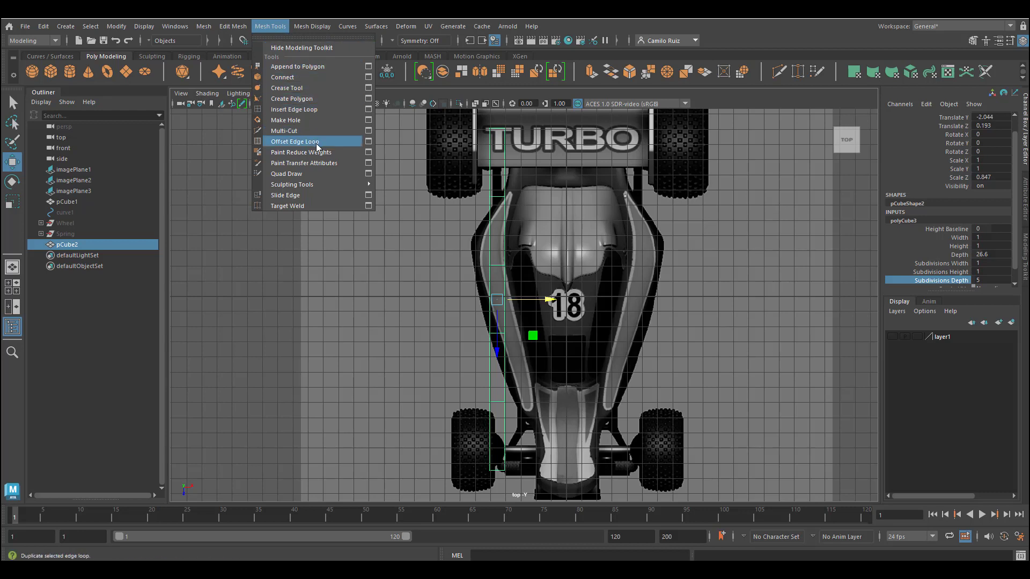
pyautogui.click(294, 110)
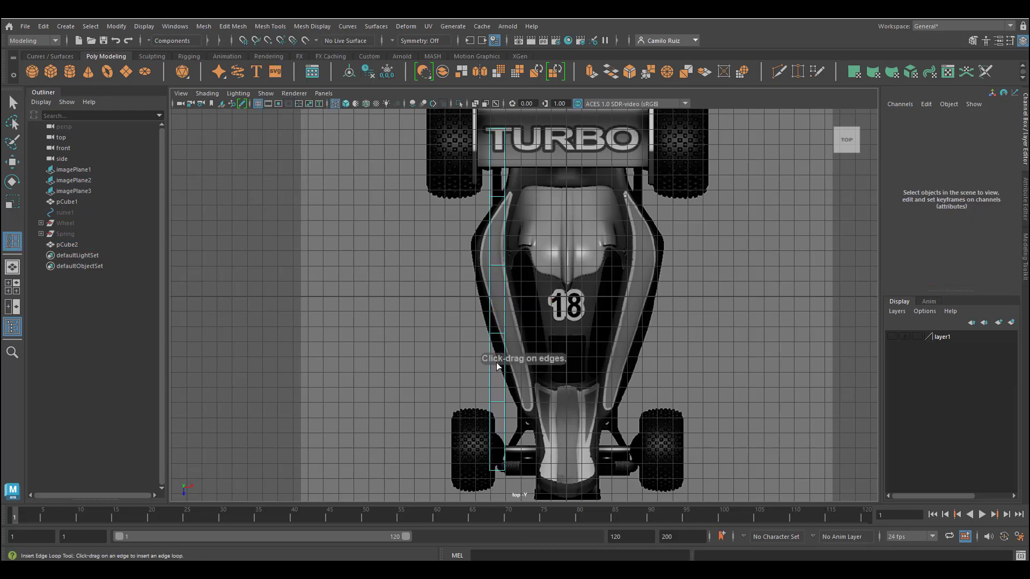
pyautogui.click(504, 432)
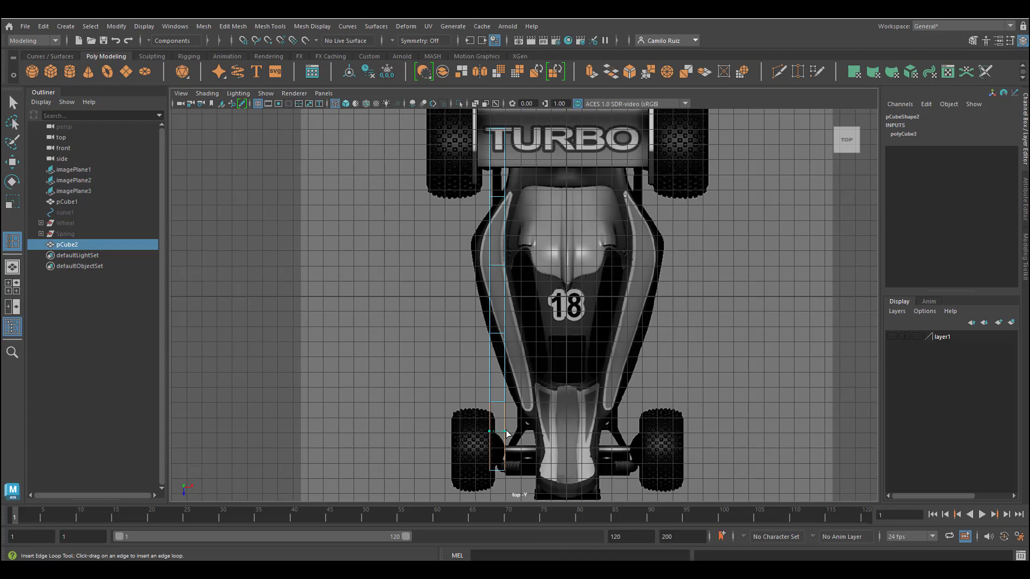
pyautogui.click(507, 433)
pyautogui.click(490, 157)
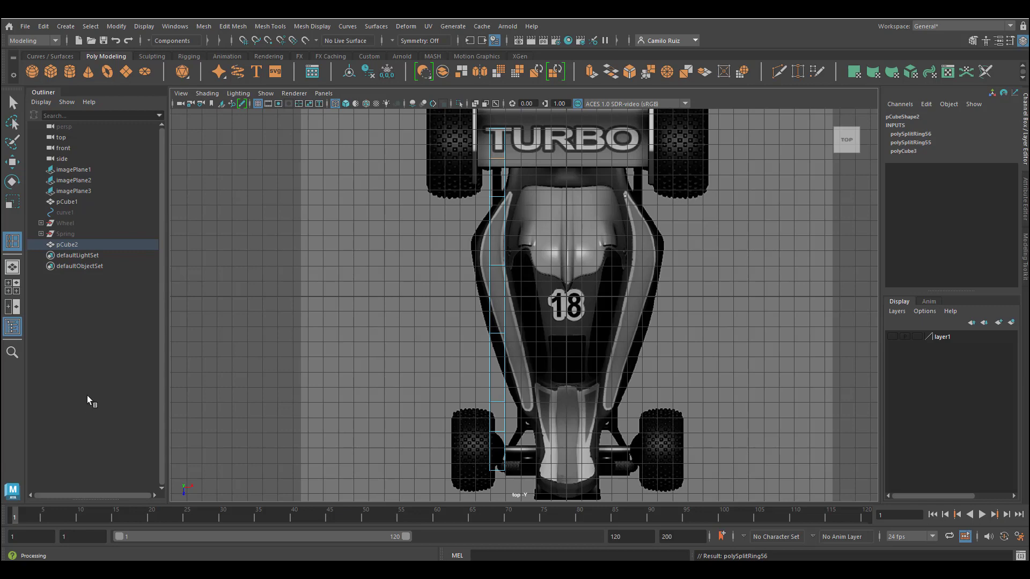
# Step: Scale the beam's height to about 0.78 and shift it forward in the side view
pyautogui.press('space')
pyautogui.moveTo(253, 355); pyautogui.dragTo(343, 367)
pyautogui.keyDown('alt'); pyautogui.moveTo(508, 396); pyautogui.dragTo(561, 460, button='middle'); pyautogui.keyUp('alt')
pyautogui.press('q')
pyautogui.moveTo(465, 259); pyautogui.dragTo(516, 244, button='right')
pyautogui.press('r')
pyautogui.moveTo(570, 370); pyautogui.dragTo(570, 374)
pyautogui.press('w')
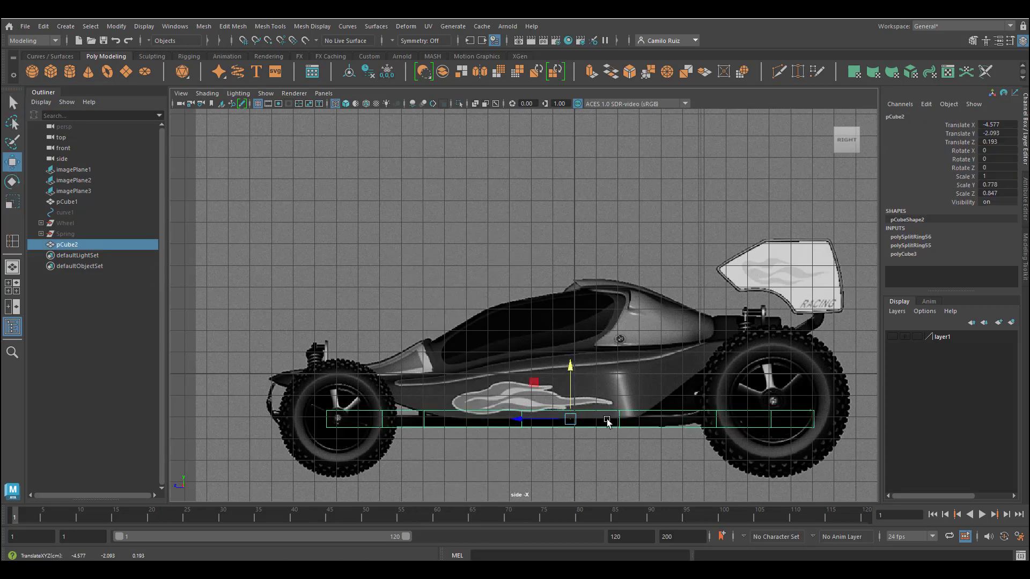
pyautogui.moveTo(538, 422); pyautogui.dragTo(512, 422)
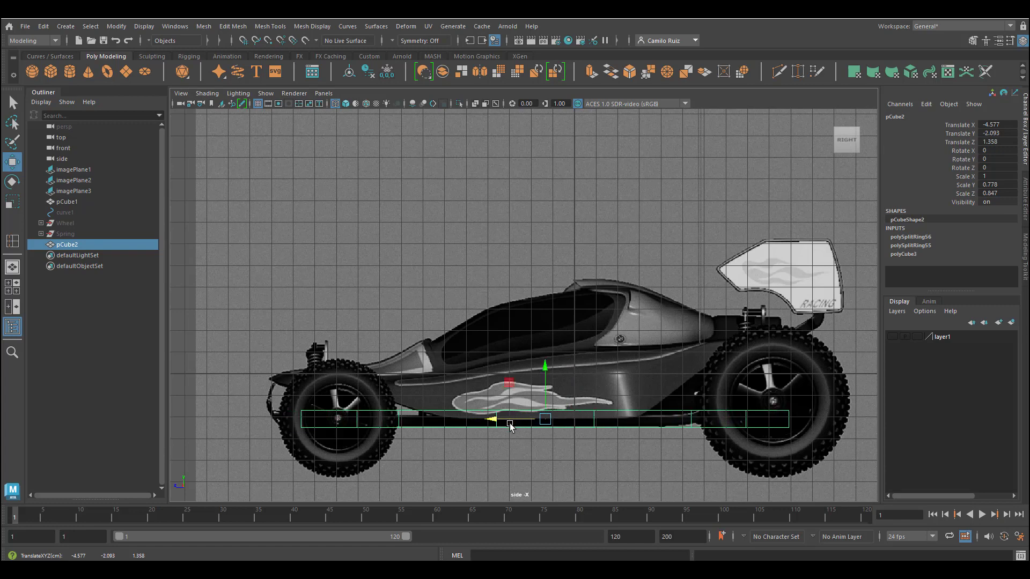
# Step: Move the beam's vertices in the top view to bend it along the left frame rail
pyautogui.press('space')
pyautogui.press('space')
pyautogui.moveTo(493, 258); pyautogui.dragTo(446, 260, button='right')
pyautogui.moveTo(453, 415); pyautogui.dragTo(486, 450)
pyautogui.moveTo(456, 356); pyautogui.dragTo(551, 368)
pyautogui.moveTo(501, 424); pyautogui.dragTo(502, 432)
pyautogui.moveTo(449, 283); pyautogui.dragTo(542, 301)
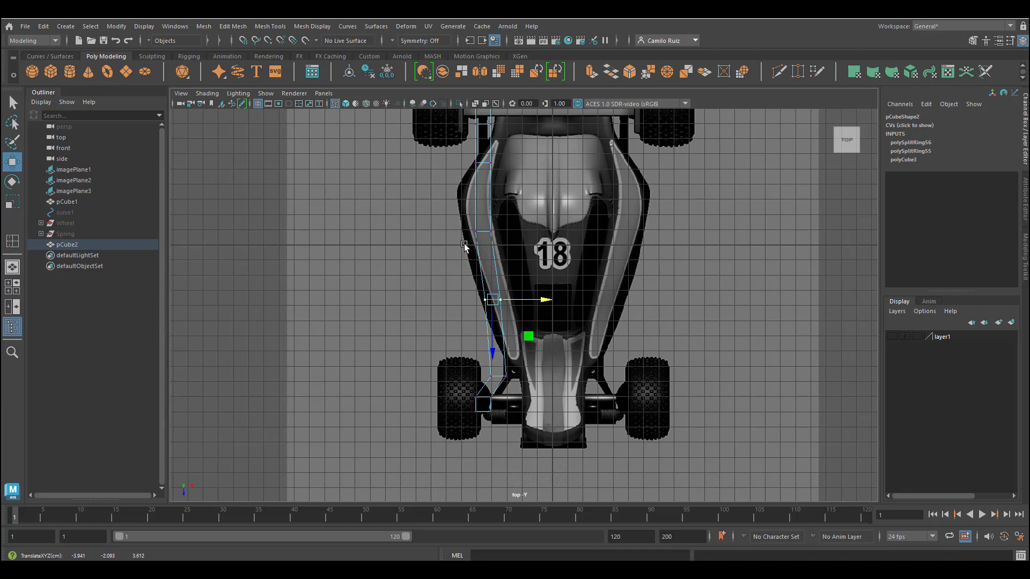
pyautogui.moveTo(462, 243); pyautogui.dragTo(504, 217)
pyautogui.moveTo(541, 232); pyautogui.dragTo(526, 233)
pyautogui.moveTo(469, 285); pyautogui.dragTo(507, 275)
pyautogui.moveTo(463, 284); pyautogui.dragTo(533, 301)
pyautogui.moveTo(448, 361); pyautogui.dragTo(530, 435)
# Step: Adjust vertices near the wing end so the beam follows the frame's curve
pyautogui.moveTo(539, 394); pyautogui.dragTo(552, 394)
pyautogui.moveTo(484, 369); pyautogui.dragTo(511, 386)
pyautogui.moveTo(556, 377); pyautogui.dragTo(558, 377)
pyautogui.moveTo(487, 365); pyautogui.dragTo(528, 386)
pyautogui.moveTo(514, 401); pyautogui.dragTo(513, 397)
pyautogui.keyDown('alt'); pyautogui.moveTo(528, 252); pyautogui.dragTo(560, 382, button='middle'); pyautogui.keyUp('alt')
pyautogui.moveTo(495, 286); pyautogui.dragTo(549, 316)
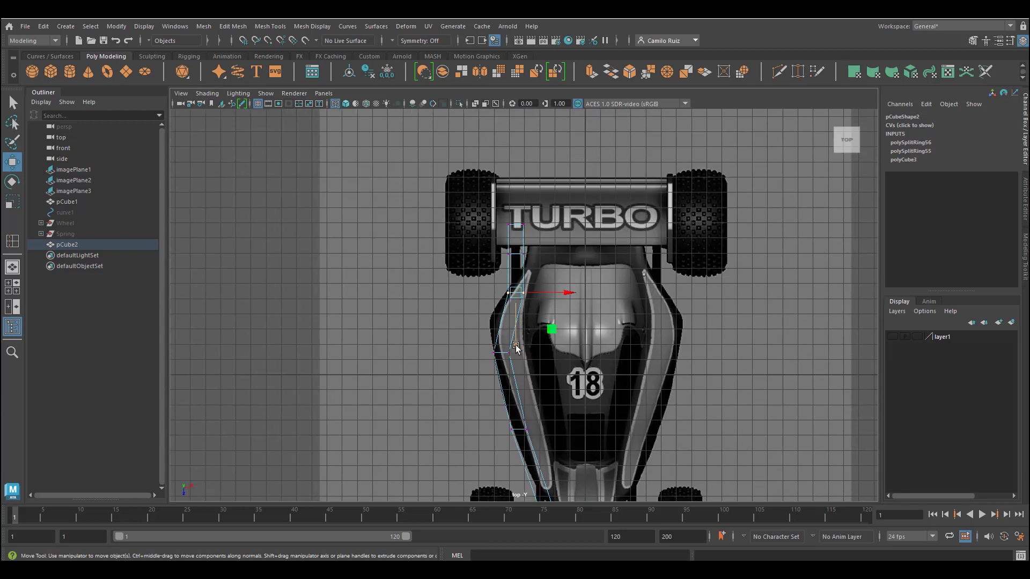
pyautogui.moveTo(563, 293); pyautogui.dragTo(538, 293)
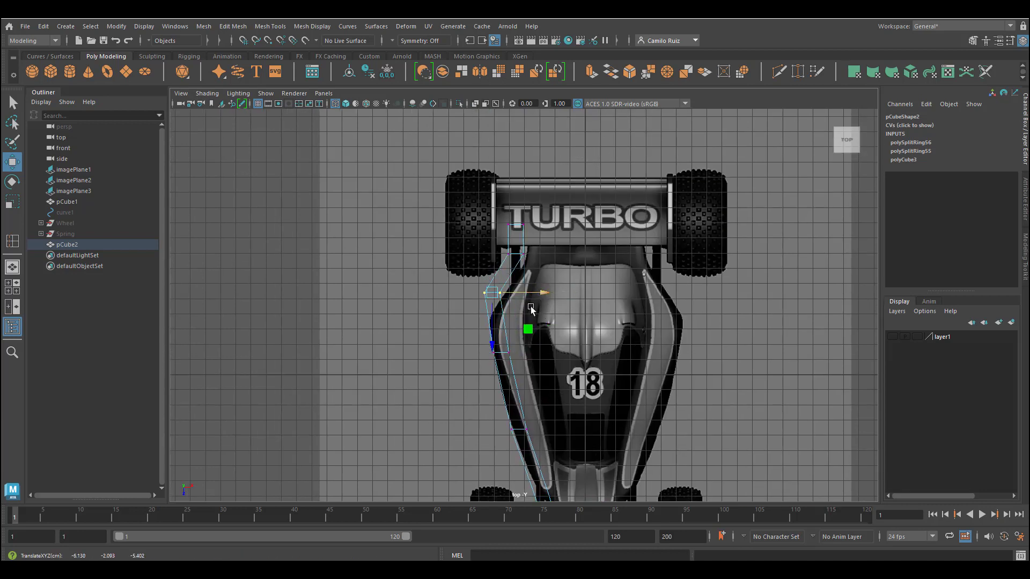
pyautogui.moveTo(494, 341); pyautogui.dragTo(498, 368)
pyautogui.moveTo(496, 244); pyautogui.dragTo(545, 270)
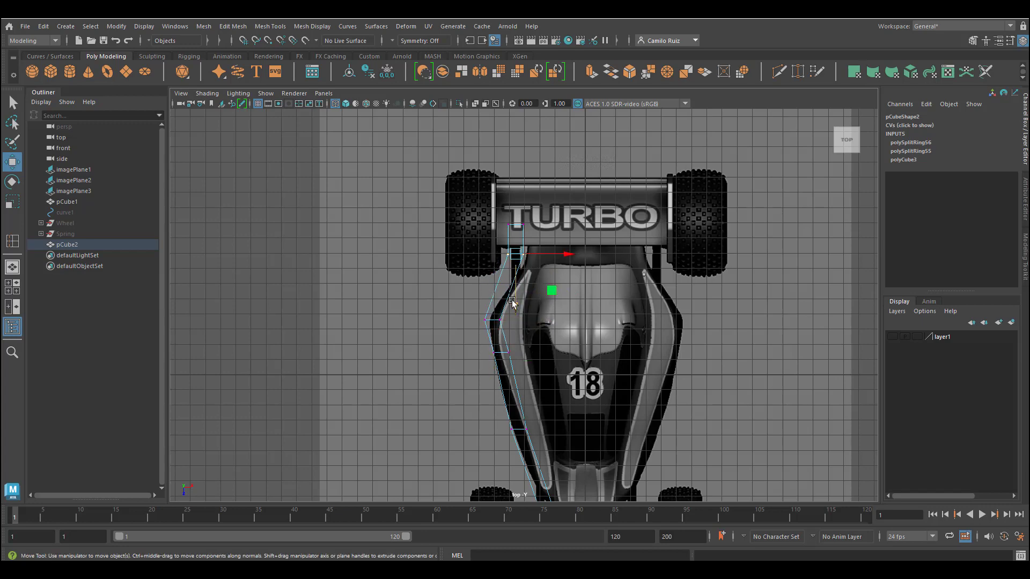
pyautogui.moveTo(512, 303); pyautogui.dragTo(516, 328)
# Step: In the side view, raise the beam's vertices to sit under the chassis, lifting the rear section slightly
pyautogui.press('space')
pyautogui.press('space')
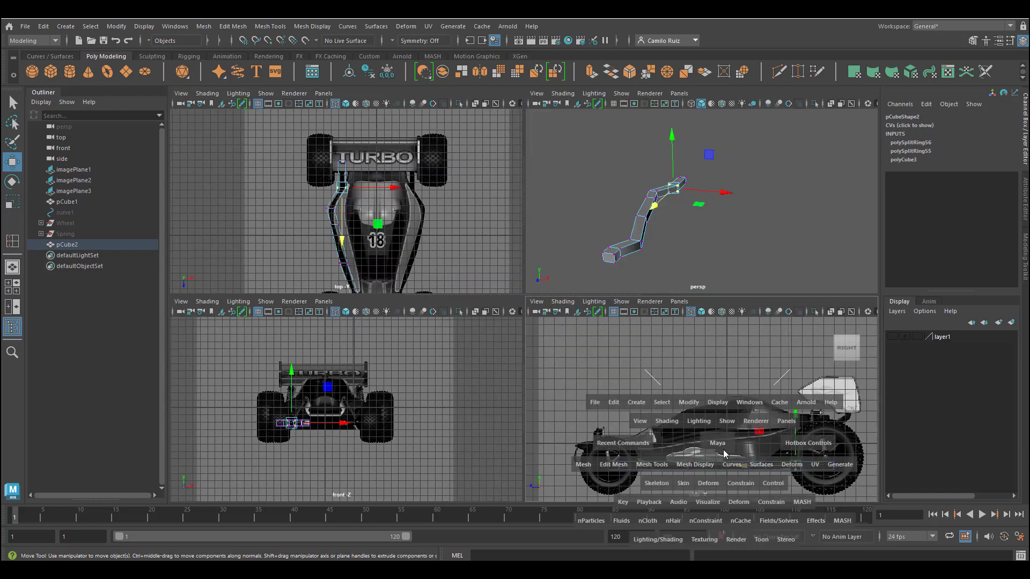
pyautogui.press('space')
pyautogui.moveTo(351, 402); pyautogui.dragTo(805, 415)
pyautogui.moveTo(573, 360); pyautogui.dragTo(573, 360)
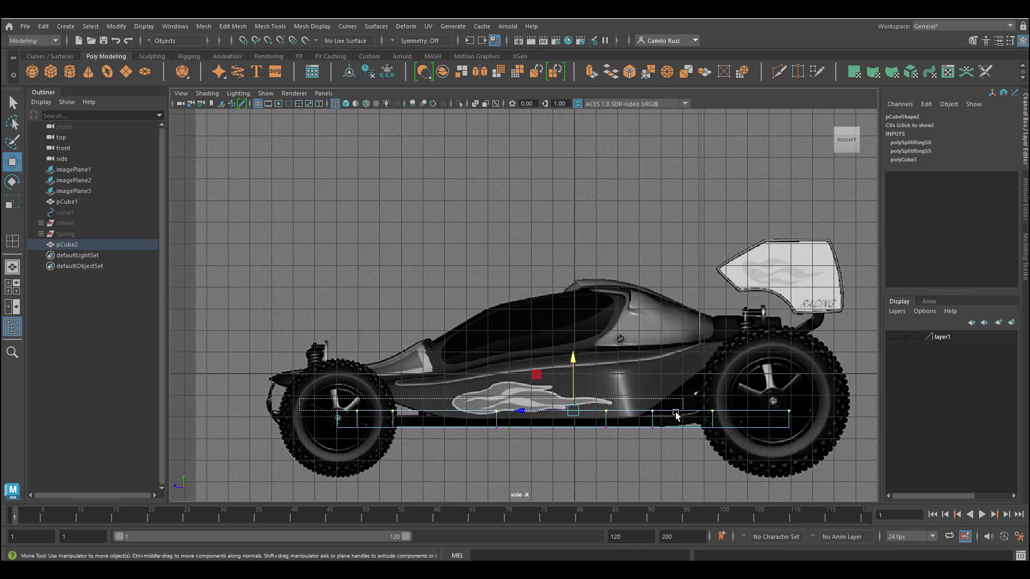
pyautogui.moveTo(819, 417); pyautogui.dragTo(301, 400)
pyautogui.moveTo(563, 358); pyautogui.dragTo(563, 361)
pyautogui.moveTo(698, 398); pyautogui.dragTo(808, 438)
pyautogui.moveTo(749, 380); pyautogui.dragTo(750, 376)
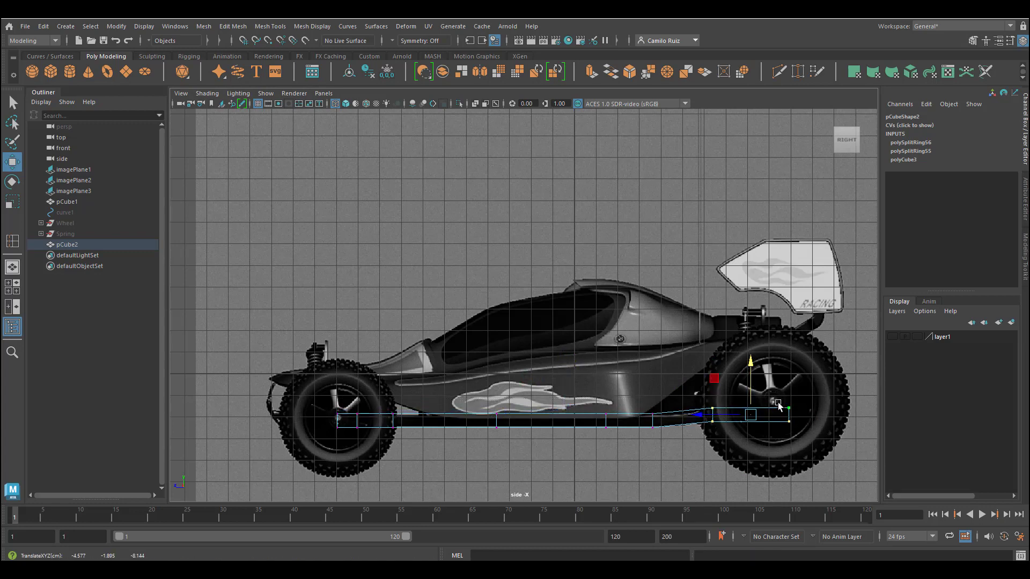
# Step: Inspect the bent beam in the perspective and top views
pyautogui.press('space')
pyautogui.press('space')
pyautogui.keyDown('alt'); pyautogui.moveTo(537, 337); pyautogui.dragTo(501, 328); pyautogui.keyUp('alt')
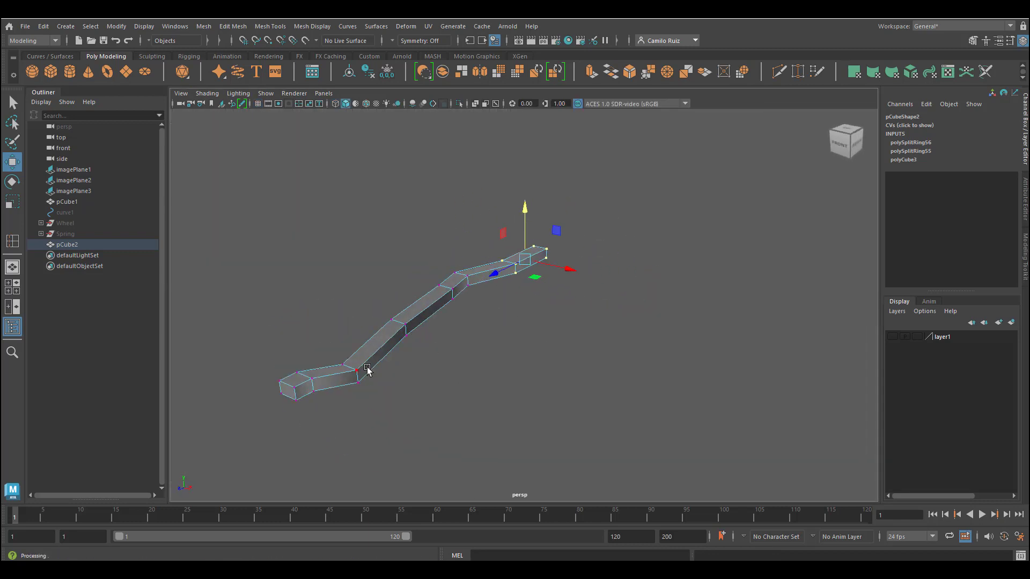
pyautogui.press('space')
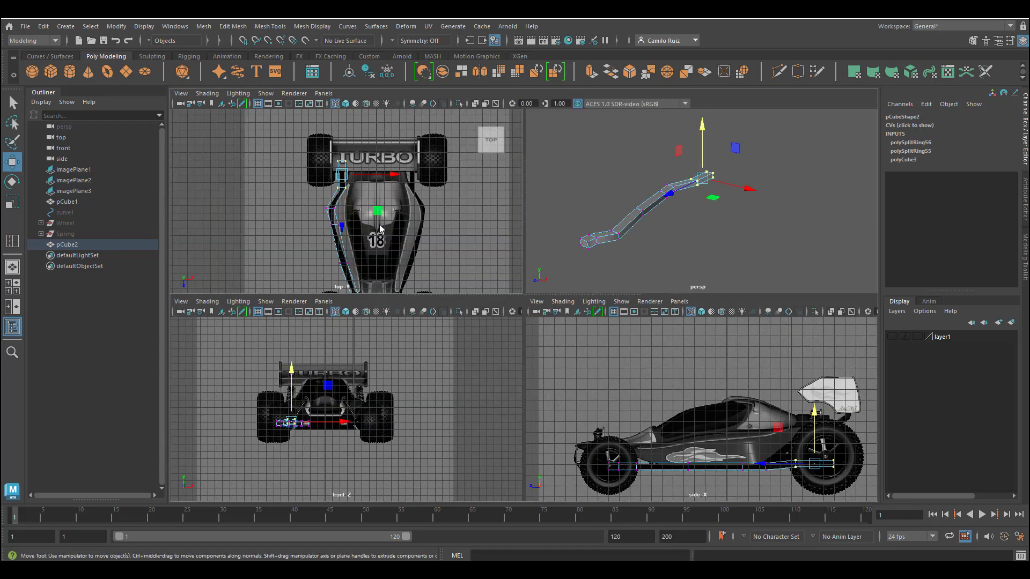
pyautogui.press('space')
pyautogui.scroll(6, 443, 426)
pyautogui.scroll(2, 447, 419)
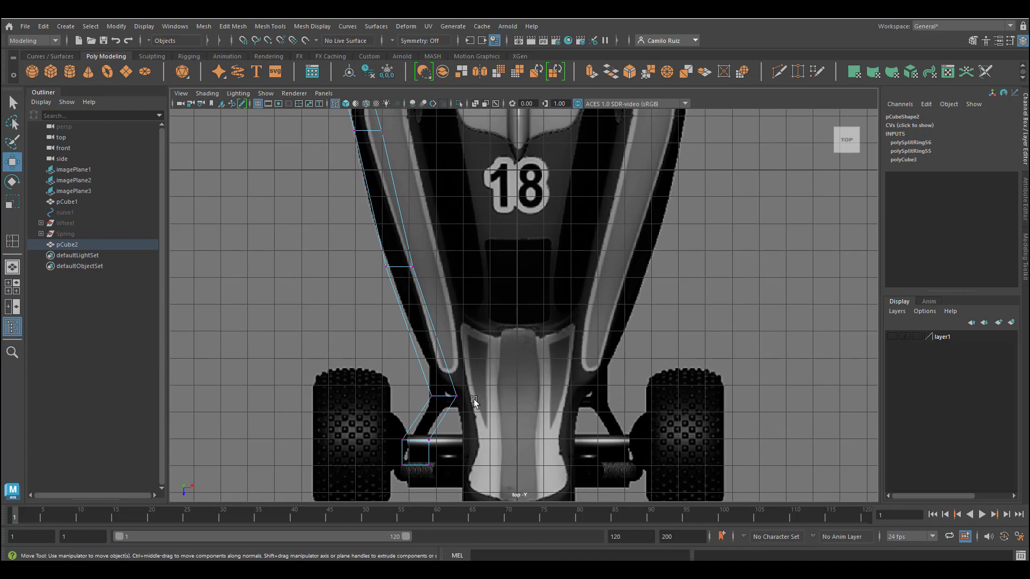
# Step: Insert edge loops across the beam near its rear section with the Insert Edge Loop tool
pyautogui.click(269, 26)
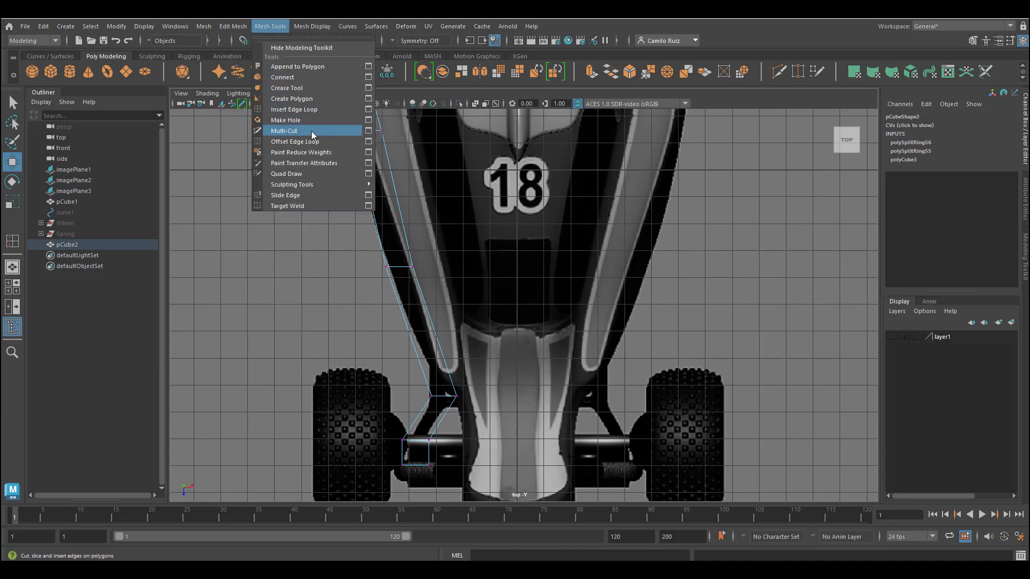
pyautogui.click(322, 108)
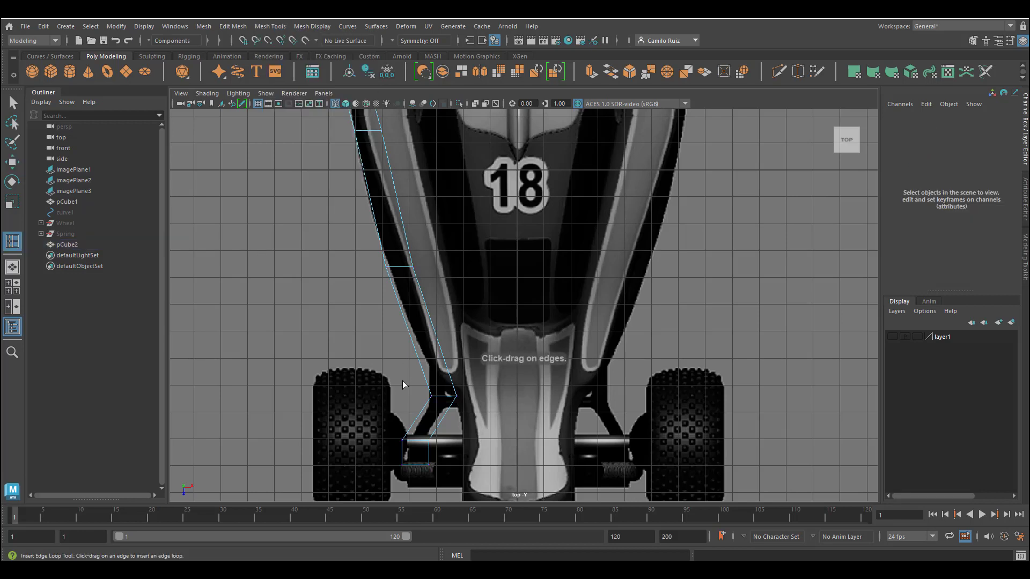
pyautogui.click(425, 409)
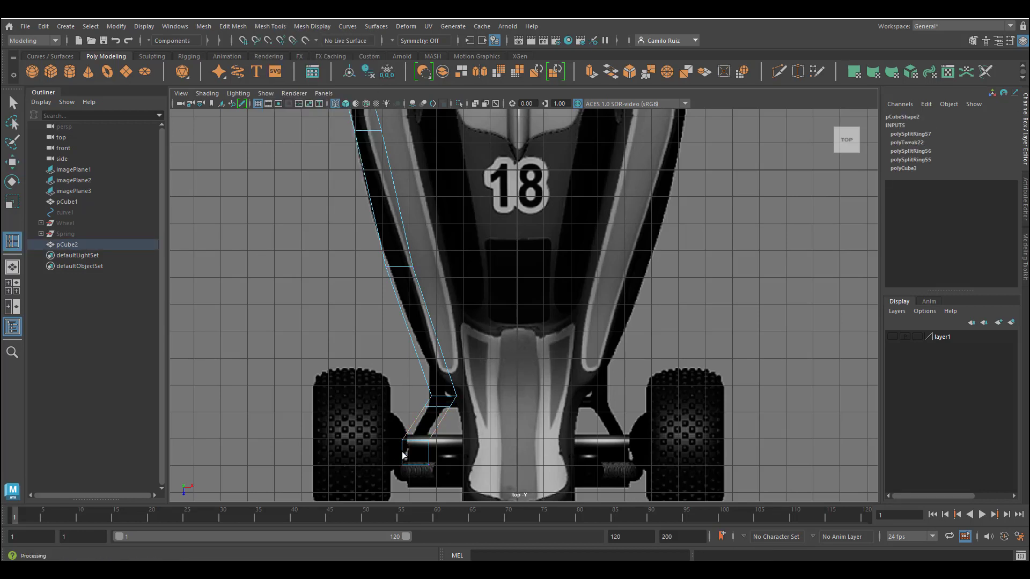
pyautogui.keyDown('alt'); pyautogui.click(411, 260); pyautogui.keyUp('alt')
pyautogui.keyDown('alt'); pyautogui.moveTo(411, 260); pyautogui.dragTo(452, 470, button='middle'); pyautogui.keyUp('alt')
pyautogui.moveTo(448, 317)
pyautogui.keyDown('alt'); pyautogui.mouseDown(button='middle')
pyautogui.moveTo(457, 444)
pyautogui.moveTo(457, 428)
pyautogui.mouseUp(button='middle'); pyautogui.keyUp('alt')
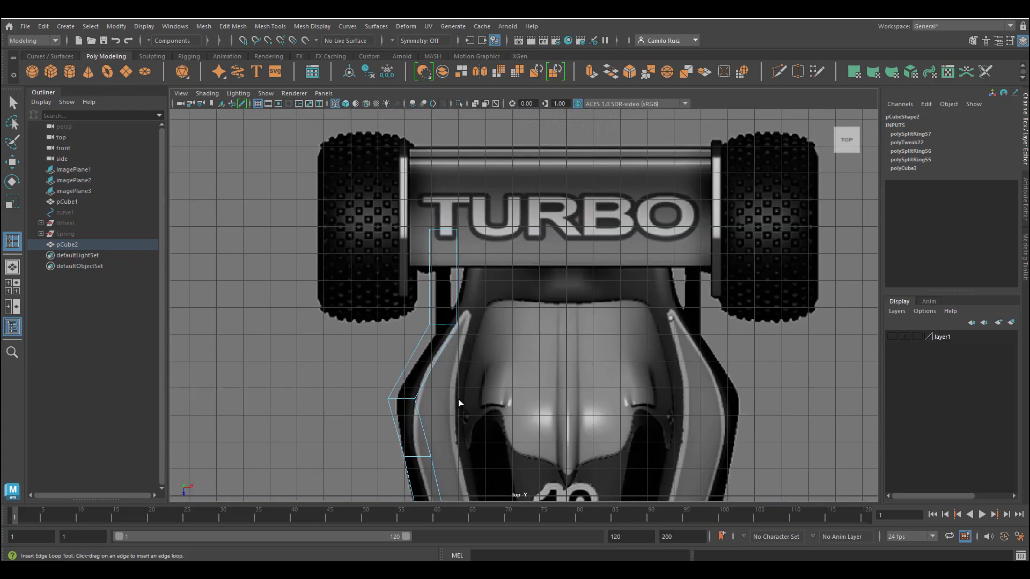
# Step: Insert more edge loops along the beam toward the wing end, following the frame's bends
pyautogui.click(429, 251)
pyautogui.keyDown('alt'); pyautogui.moveTo(452, 325); pyautogui.dragTo(463, 290, button='middle'); pyautogui.keyUp('alt')
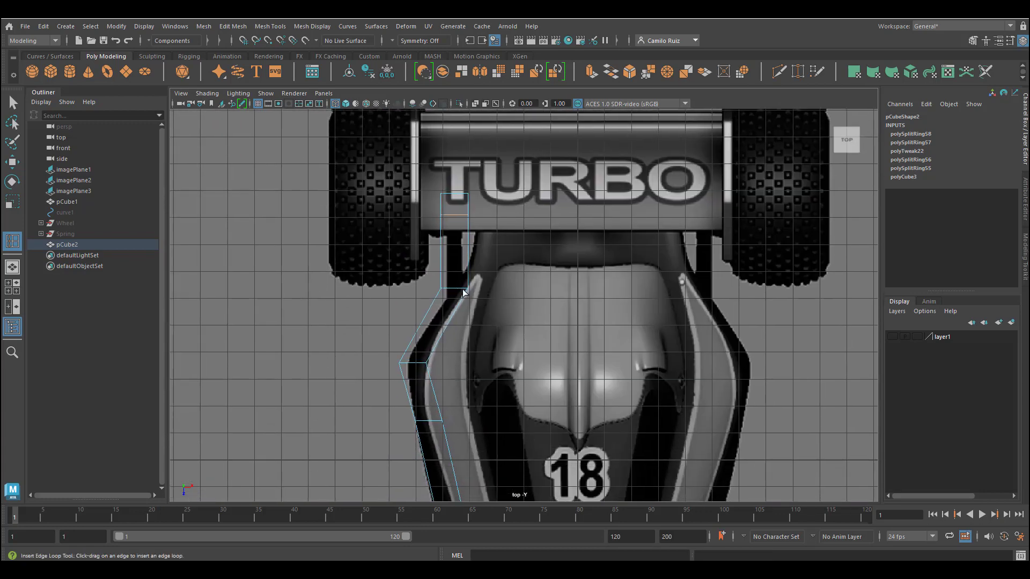
pyautogui.click(441, 273)
pyautogui.keyDown('alt'); pyautogui.moveTo(437, 395); pyautogui.dragTo(458, 292, button='middle'); pyautogui.keyUp('alt')
pyautogui.scroll(-2, 459, 291)
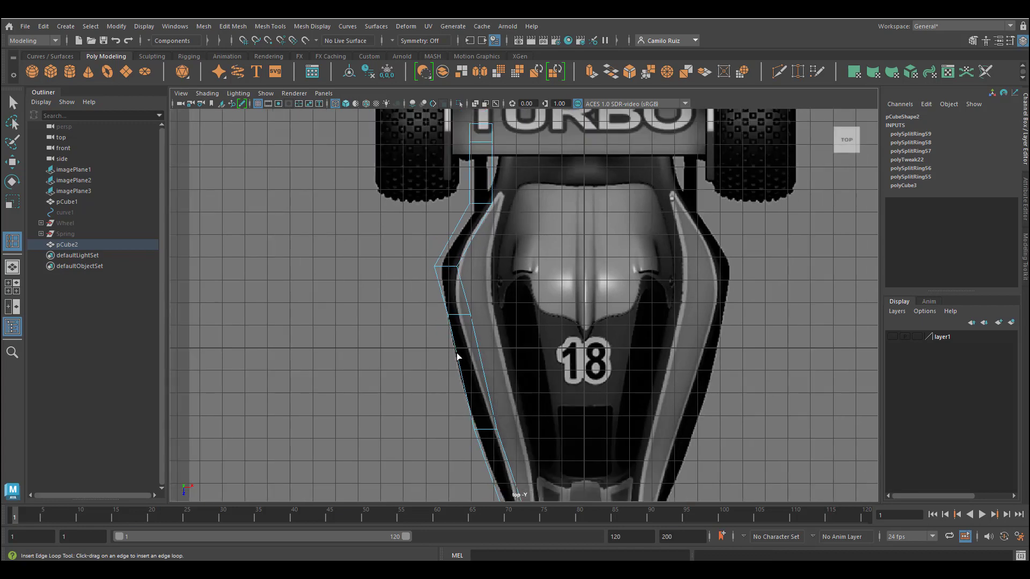
pyautogui.keyDown('alt'); pyautogui.moveTo(461, 383); pyautogui.dragTo(421, 284, button='middle'); pyautogui.keyUp('alt')
pyautogui.moveTo(436, 298); pyautogui.dragTo(445, 299)
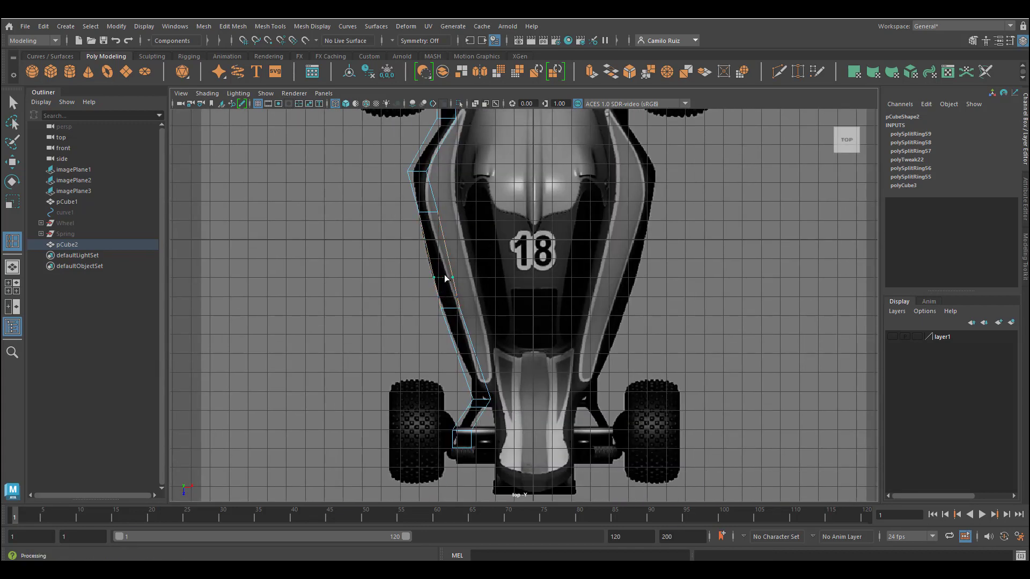
pyautogui.keyDown('alt'); pyautogui.moveTo(470, 229); pyautogui.dragTo(480, 337, button='middle'); pyautogui.keyUp('alt')
pyautogui.scroll(1, 462, 225)
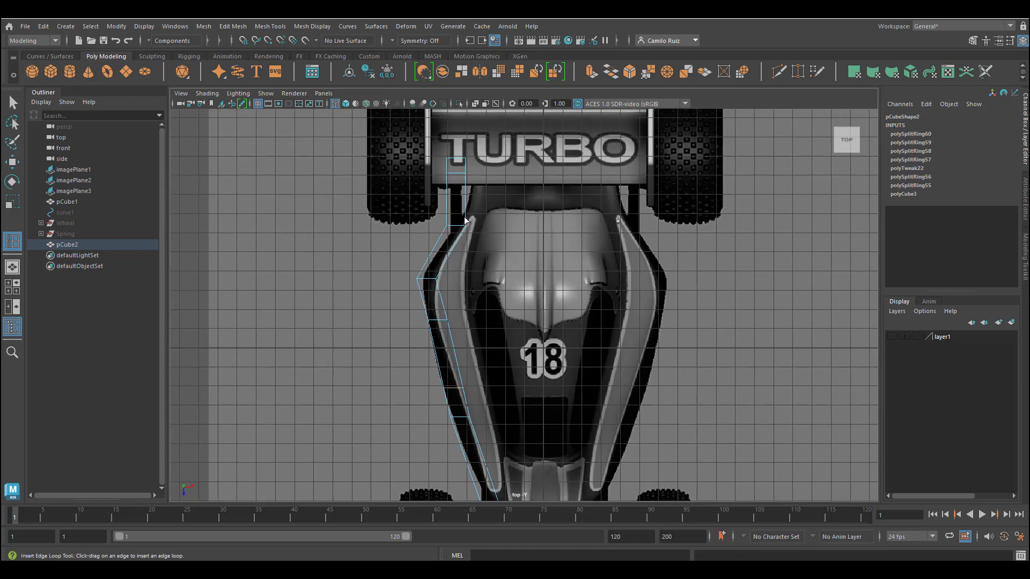
pyautogui.click(449, 218)
# Step: In the perspective view, select the inner side faces at several short segments of the beam
pyautogui.press('space')
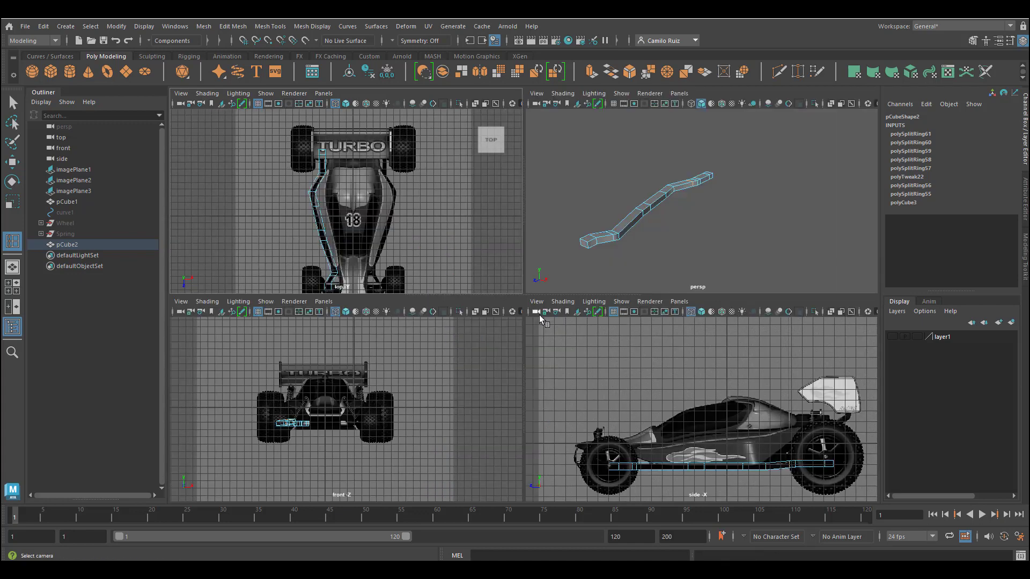
pyautogui.keyDown('alt'); pyautogui.moveTo(635, 244); pyautogui.dragTo(708, 224); pyautogui.keyUp('alt')
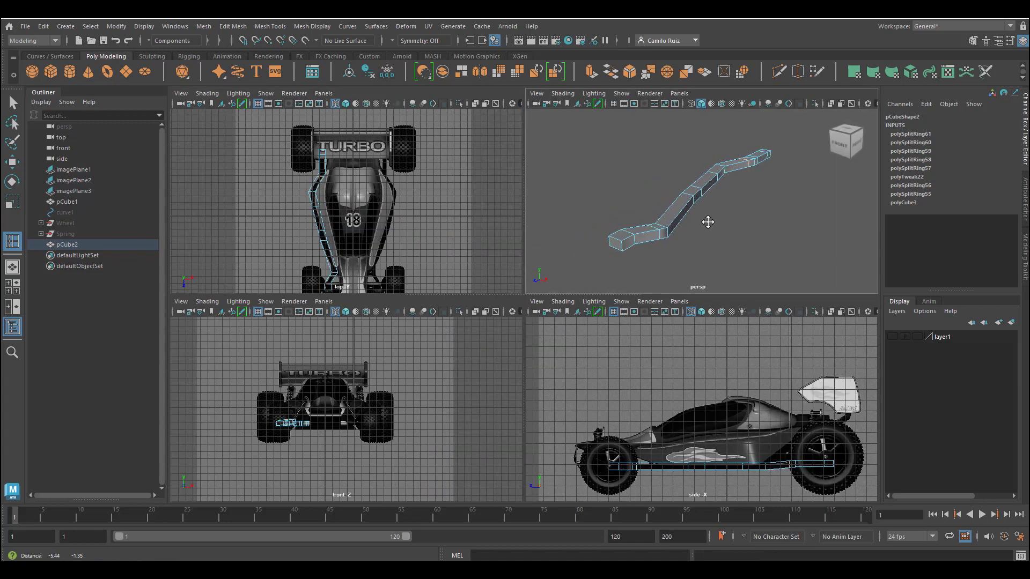
pyautogui.press('space')
pyautogui.keyDown('alt'); pyautogui.moveTo(522, 292); pyautogui.dragTo(572, 275); pyautogui.keyUp('alt')
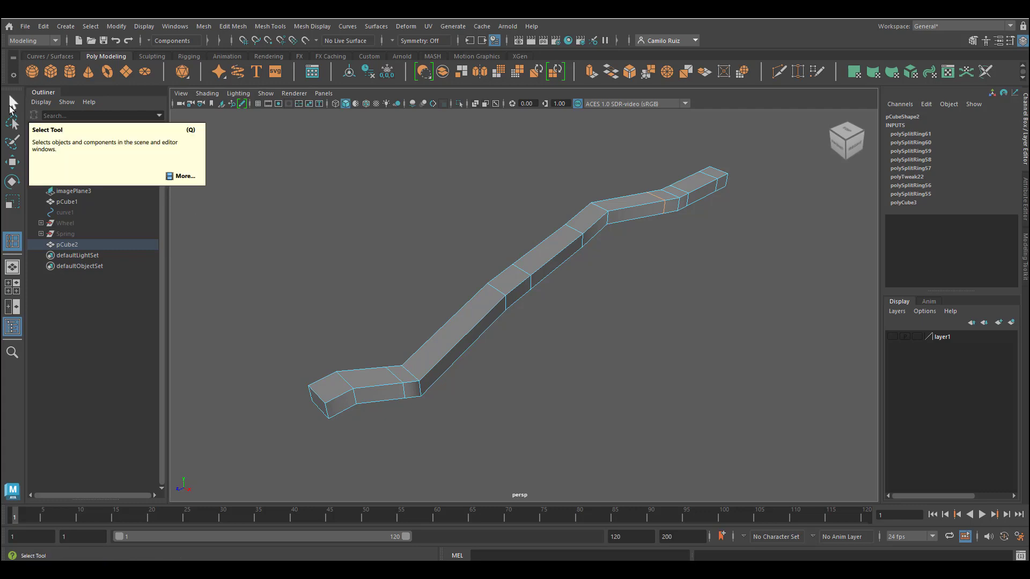
pyautogui.press('q')
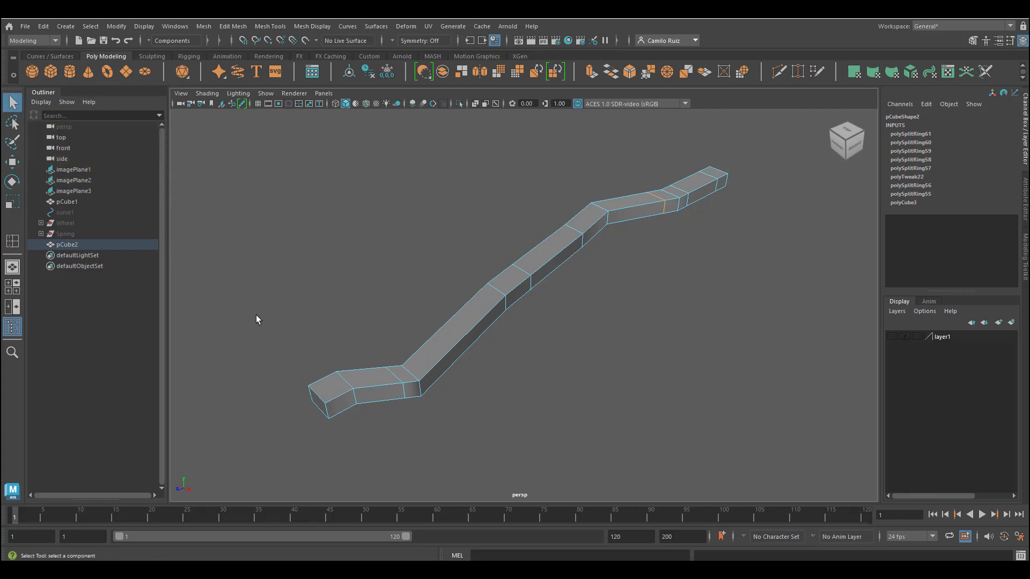
pyautogui.moveTo(341, 401); pyautogui.dragTo(343, 293, button='right')
pyautogui.click(342, 405)
pyautogui.keyDown('shift'); pyautogui.click(412, 390); pyautogui.keyUp('shift')
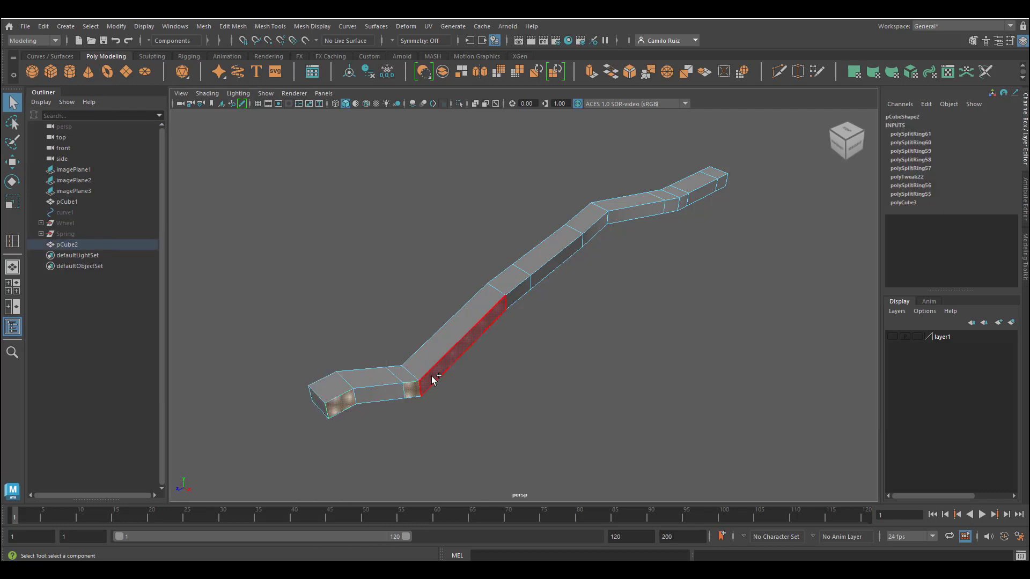
pyautogui.keyDown('shift'); pyautogui.click(517, 293); pyautogui.keyUp('shift')
pyautogui.keyDown('shift'); pyautogui.click(595, 230); pyautogui.keyUp('shift')
pyautogui.keyDown('shift'); pyautogui.click(721, 182); pyautogui.keyUp('shift')
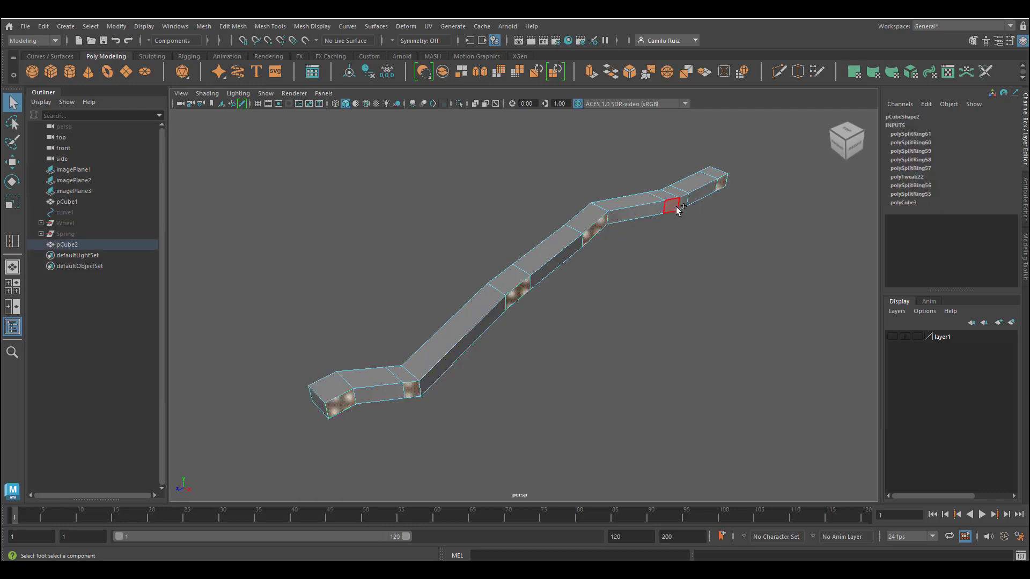
pyautogui.keyDown('shift'); pyautogui.click(674, 206); pyautogui.keyUp('shift')
pyautogui.click(12, 162)
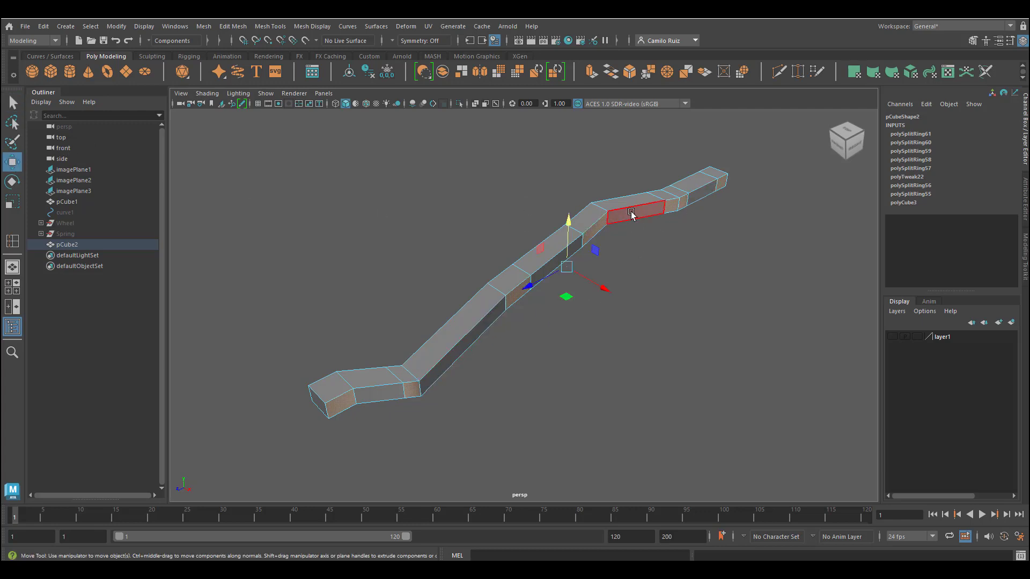
pyautogui.moveTo(674, 194); pyautogui.dragTo(671, 171, button='right')
pyautogui.click(677, 199)
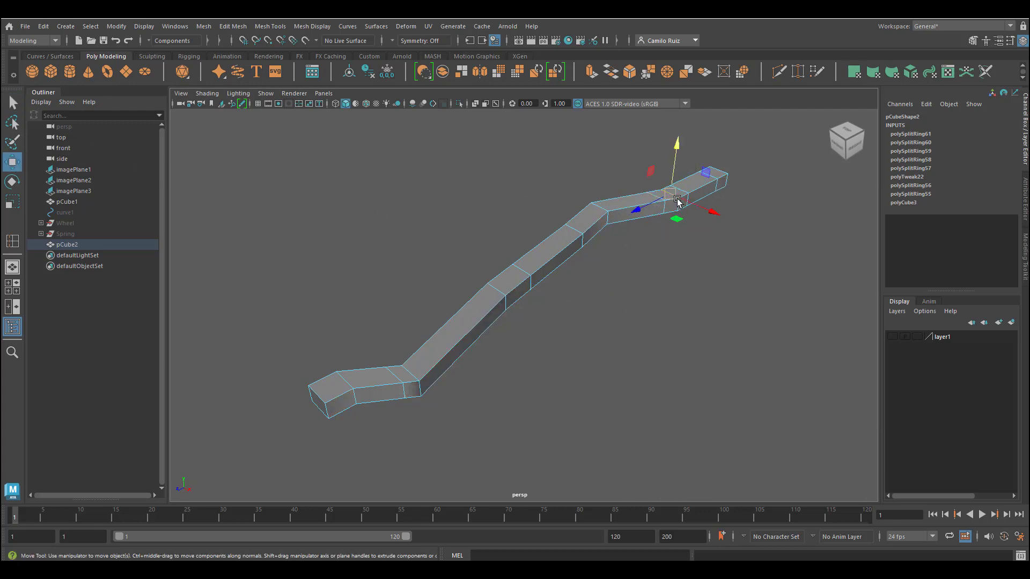
pyautogui.click(679, 209)
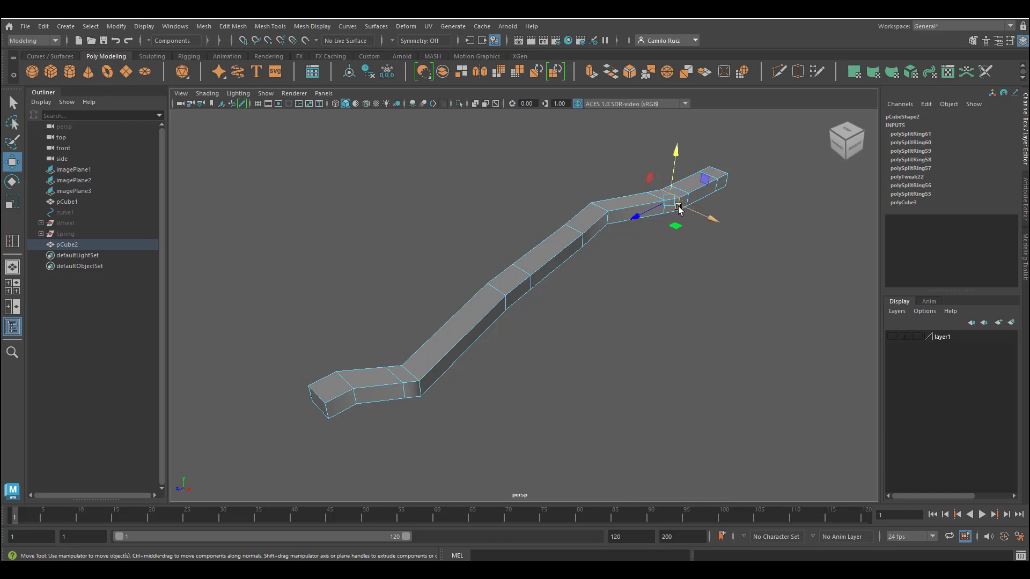
# Step: In wireframe display, select and delete the stray column of vertices left in the middle of a beam segment
pyautogui.press('4')
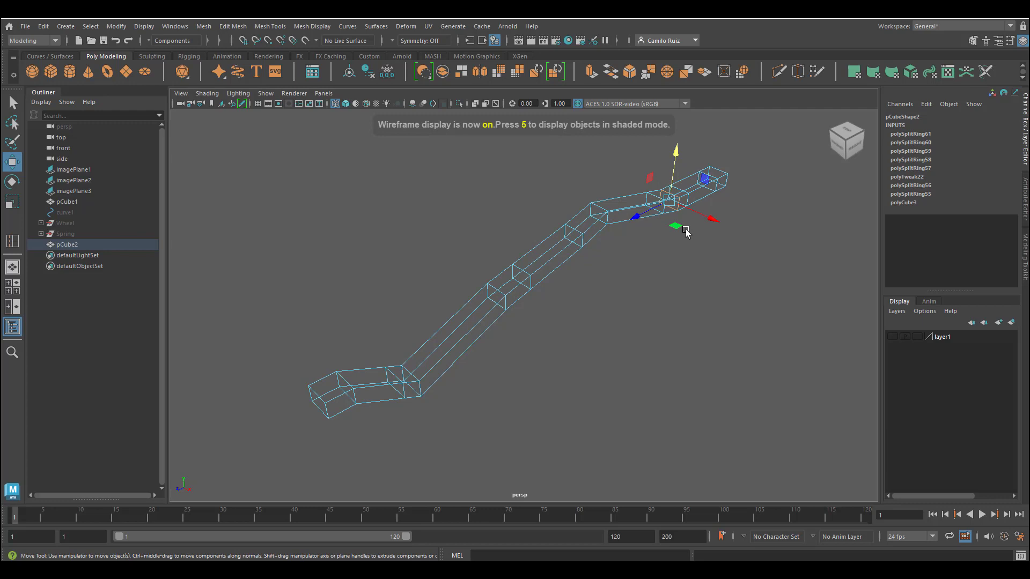
pyautogui.click(686, 231)
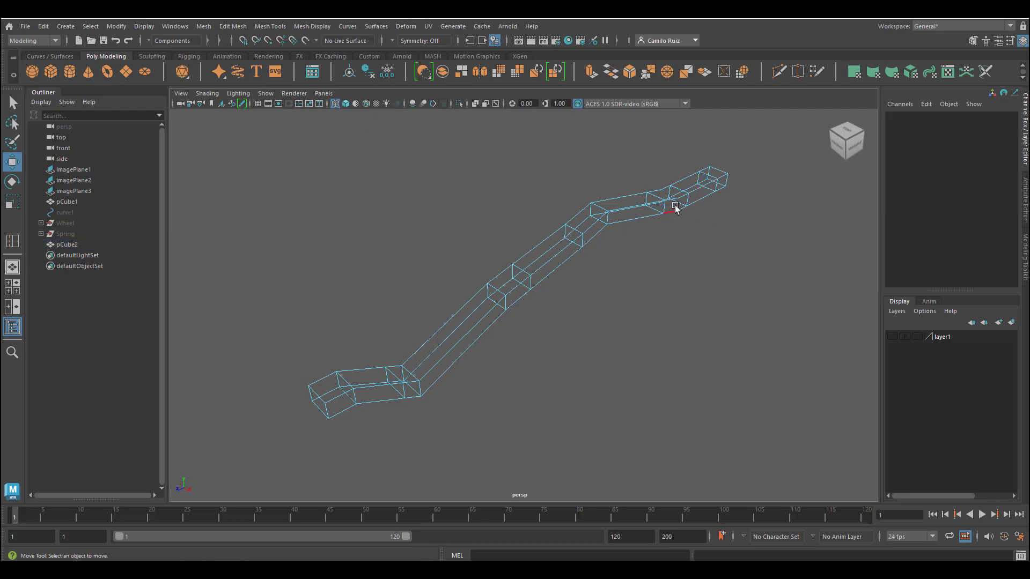
pyautogui.rightClick(675, 208)
pyautogui.click(645, 204)
pyautogui.scroll(3, 697, 208)
pyautogui.scroll(1, 707, 207)
pyautogui.keyDown('alt'); pyautogui.moveTo(707, 207); pyautogui.dragTo(536, 401, button='middle'); pyautogui.keyUp('alt')
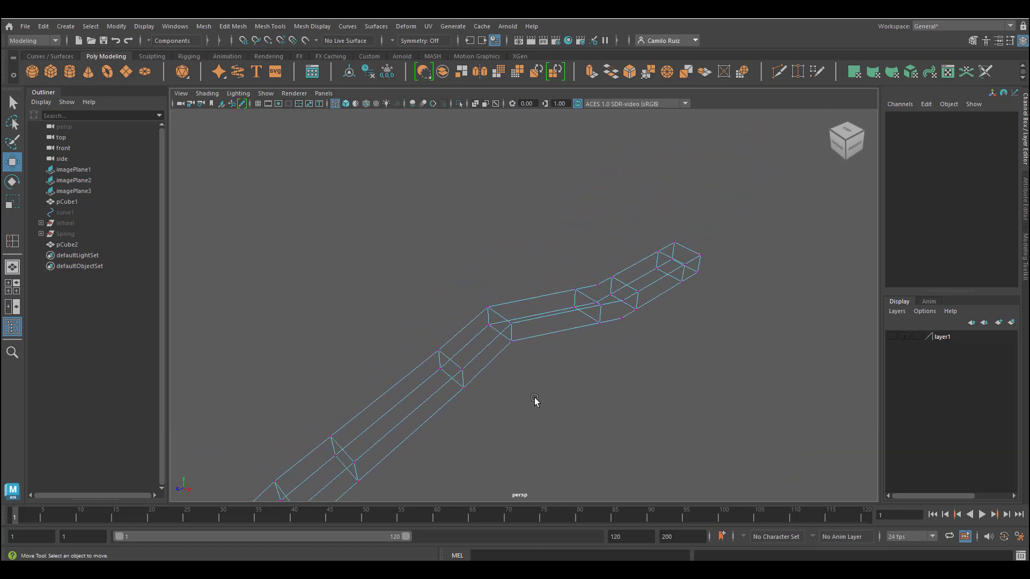
pyautogui.scroll(3, 661, 339)
pyautogui.scroll(2, 660, 340)
pyautogui.keyDown('alt'); pyautogui.moveTo(661, 339); pyautogui.dragTo(554, 372, button='middle'); pyautogui.keyUp('alt')
pyautogui.keyDown('alt'); pyautogui.moveTo(597, 383); pyautogui.dragTo(544, 393); pyautogui.keyUp('alt')
pyautogui.keyDown('alt'); pyautogui.moveTo(544, 393); pyautogui.dragTo(307, 377, button='middle'); pyautogui.keyUp('alt')
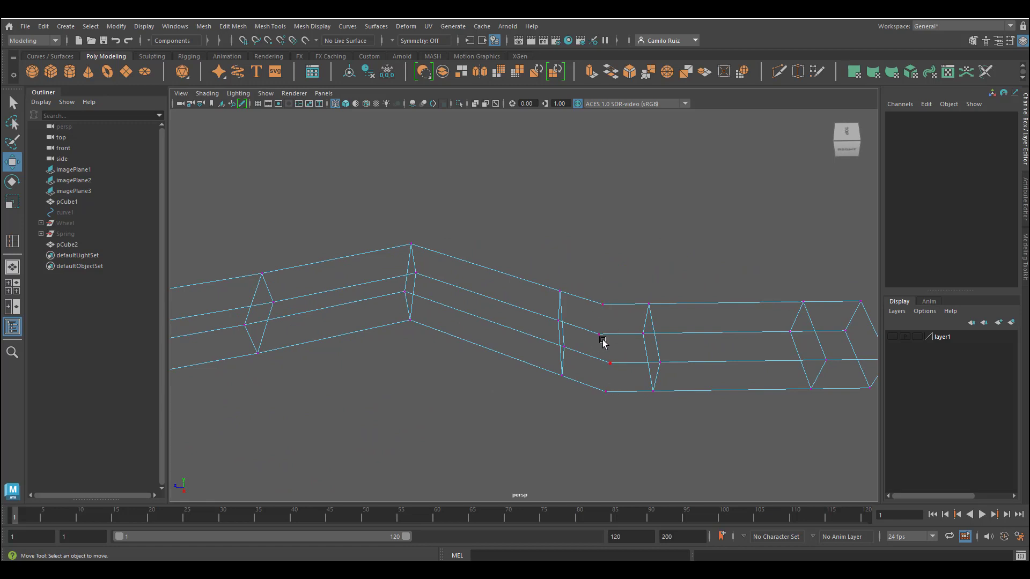
pyautogui.moveTo(592, 317); pyautogui.dragTo(630, 452)
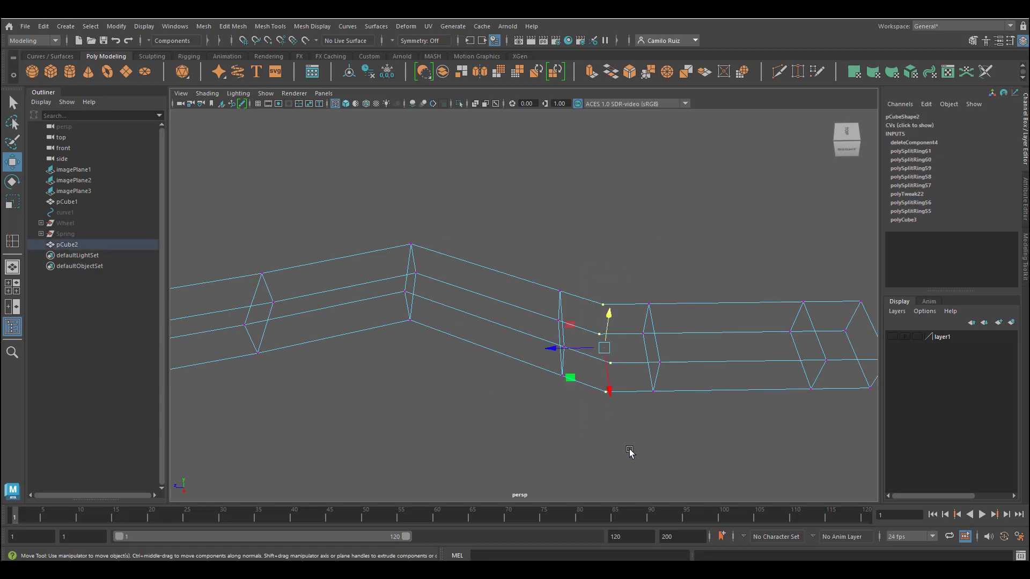
pyautogui.press('Delete')
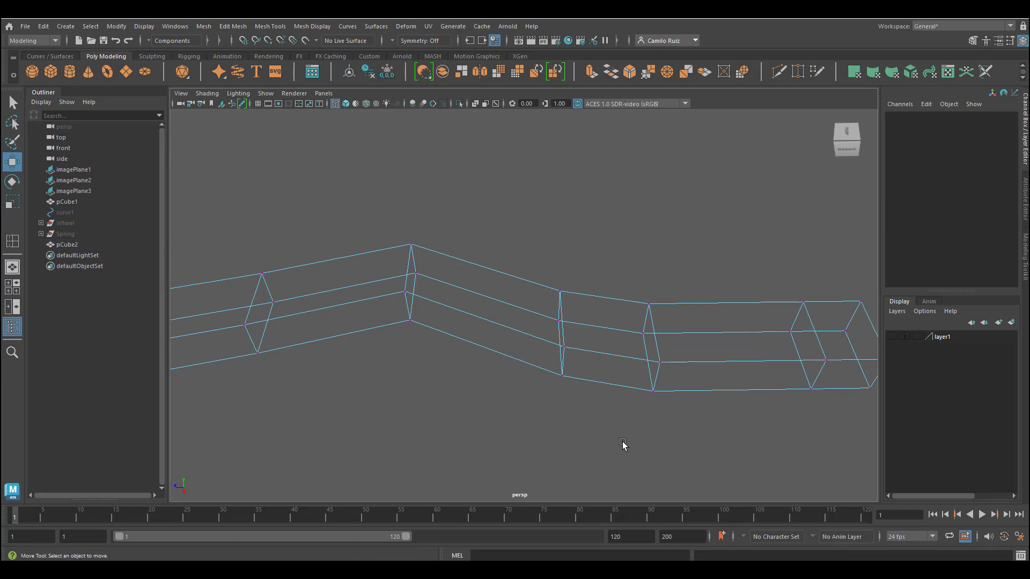
# Step: Return to shaded display and select the inner side faces of the beam's short segments for cross members
pyautogui.press('5')
pyautogui.moveTo(619, 407)
pyautogui.keyDown('alt'); pyautogui.mouseDown()
pyautogui.moveTo(589, 410)
pyautogui.moveTo(571, 375)
pyautogui.moveTo(553, 374)
pyautogui.mouseUp(); pyautogui.keyUp('alt')
pyautogui.keyDown('alt'); pyautogui.moveTo(537, 411); pyautogui.dragTo(603, 355, button='middle'); pyautogui.keyUp('alt')
pyautogui.moveTo(467, 257); pyautogui.dragTo(460, 338, button='right')
pyautogui.scroll(-4, 459, 339)
pyautogui.scroll(-3, 459, 339)
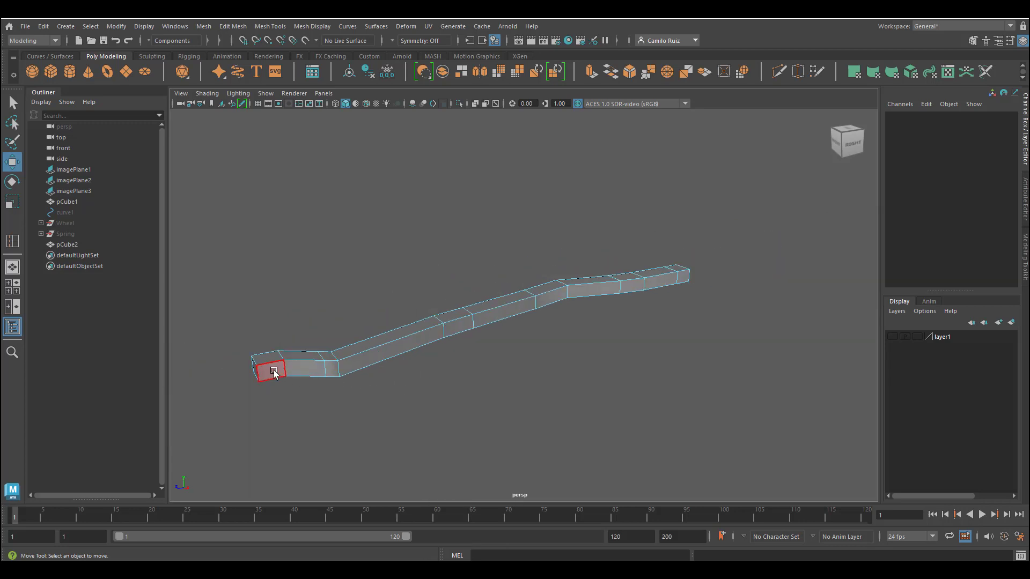
pyautogui.click(308, 368)
pyautogui.keyDown('shift'); pyautogui.click(331, 369); pyautogui.keyUp('shift')
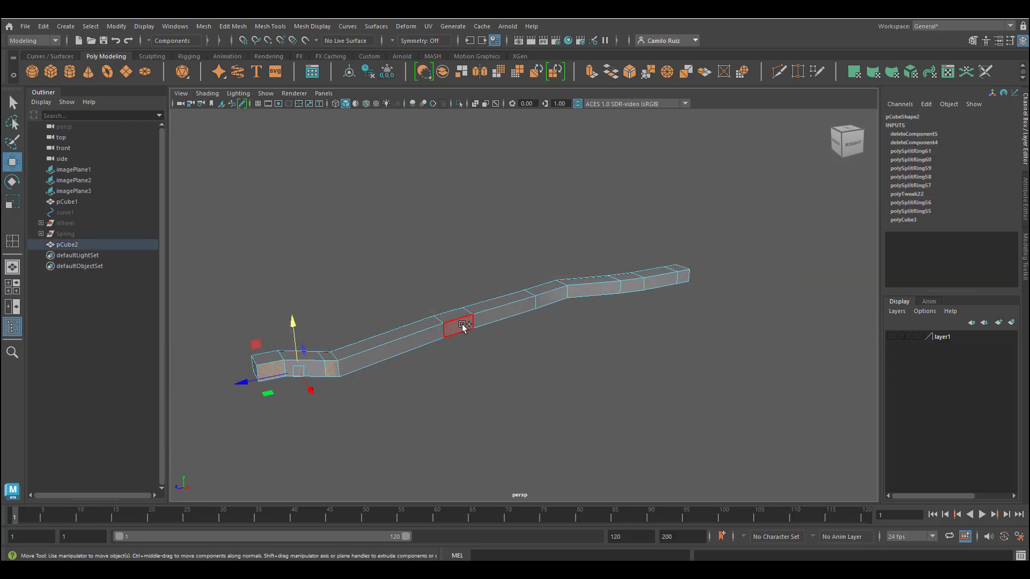
pyautogui.keyDown('shift'); pyautogui.click(462, 324); pyautogui.keyUp('shift')
pyautogui.keyDown('shift'); pyautogui.click(552, 294); pyautogui.keyUp('shift')
pyautogui.keyDown('shift'); pyautogui.click(635, 287); pyautogui.keyUp('shift')
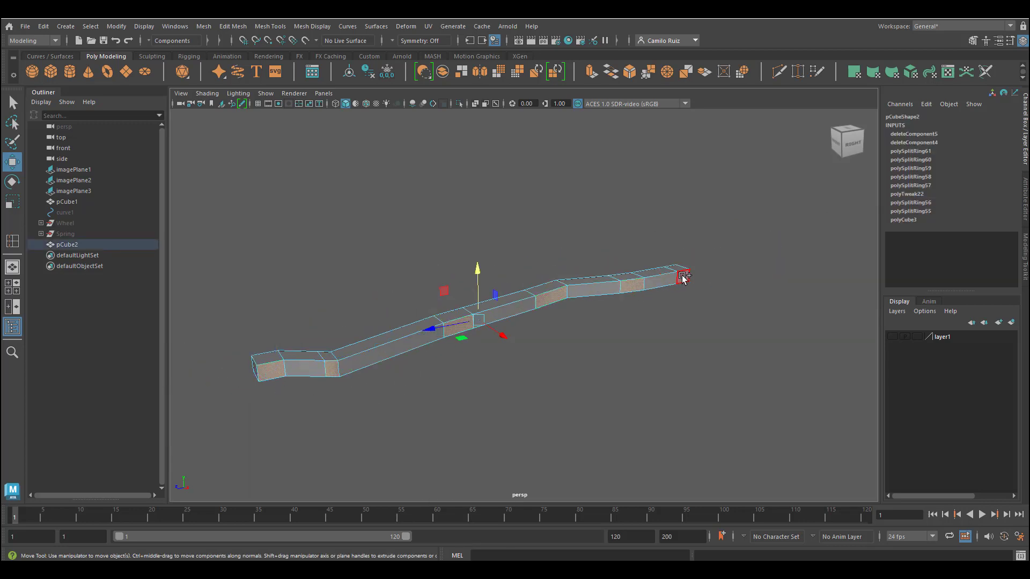
pyautogui.keyDown('shift'); pyautogui.click(682, 277); pyautogui.keyUp('shift')
pyautogui.keyDown('alt'); pyautogui.moveTo(570, 368); pyautogui.dragTo(597, 373); pyautogui.keyUp('alt')
pyautogui.press('space')
pyautogui.press('space')
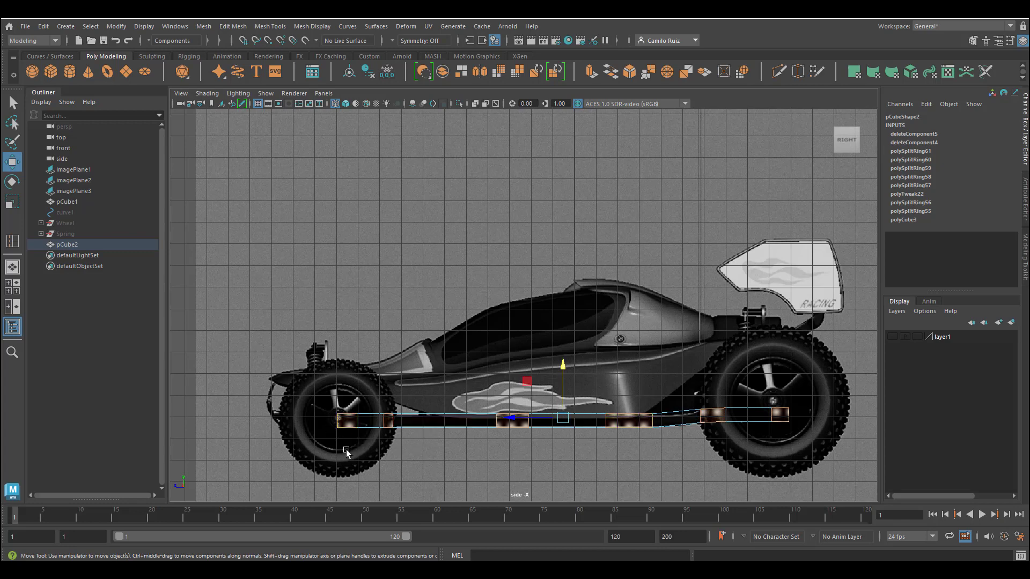
pyautogui.press('space')
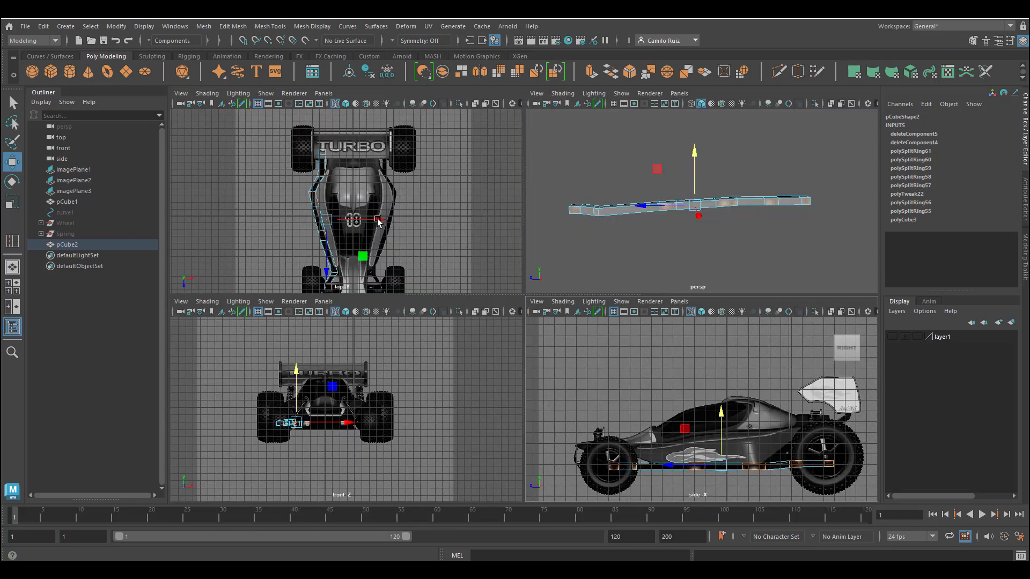
# Step: Extrude the selected faces and move them inward across the chassis to a Translate X of 4.124
pyautogui.hotkey('ctrl', 'e')
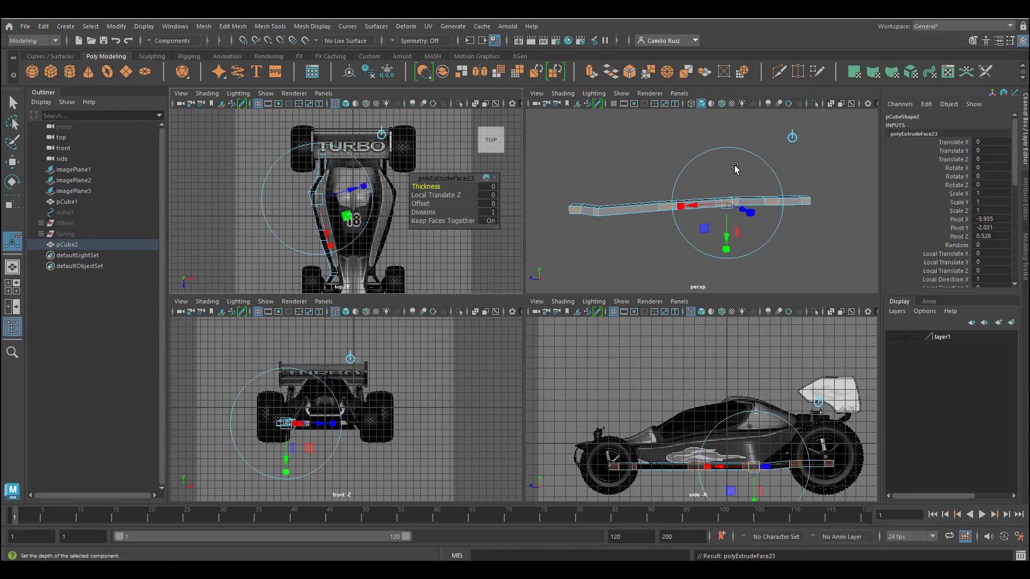
pyautogui.click(793, 137)
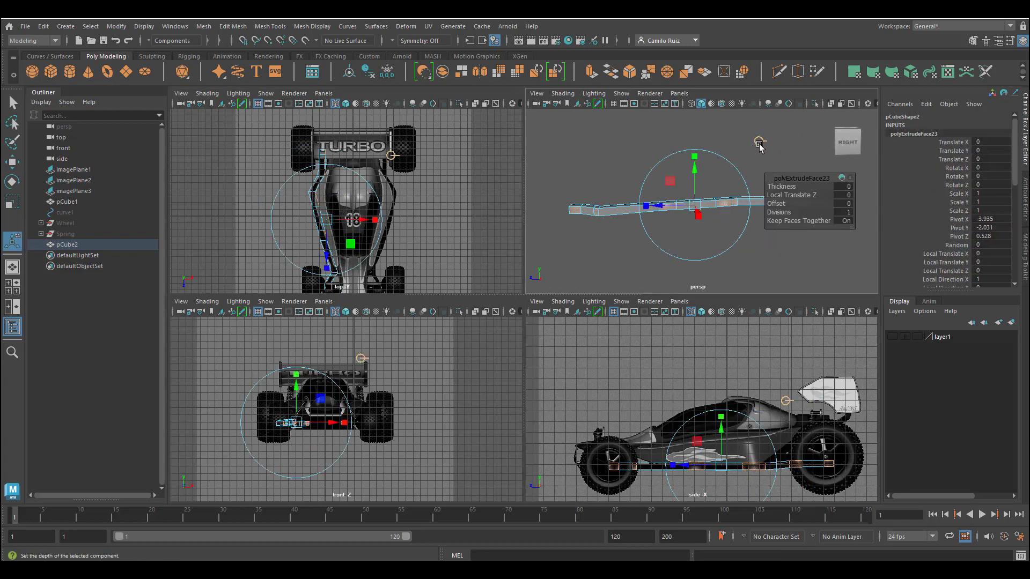
pyautogui.keyDown('alt'); pyautogui.moveTo(698, 182); pyautogui.dragTo(789, 257); pyautogui.keyUp('alt')
pyautogui.keyDown('alt'); pyautogui.moveTo(724, 281); pyautogui.dragTo(662, 269, button='middle'); pyautogui.keyUp('alt')
pyautogui.press('space')
pyautogui.scroll(-5, 582, 326)
pyautogui.moveTo(582, 326)
pyautogui.keyDown('alt'); pyautogui.mouseDown()
pyautogui.moveTo(521, 317)
pyautogui.moveTo(583, 332)
pyautogui.moveTo(579, 315)
pyautogui.mouseUp(); pyautogui.keyUp('alt')
pyautogui.press('space')
pyautogui.press('space')
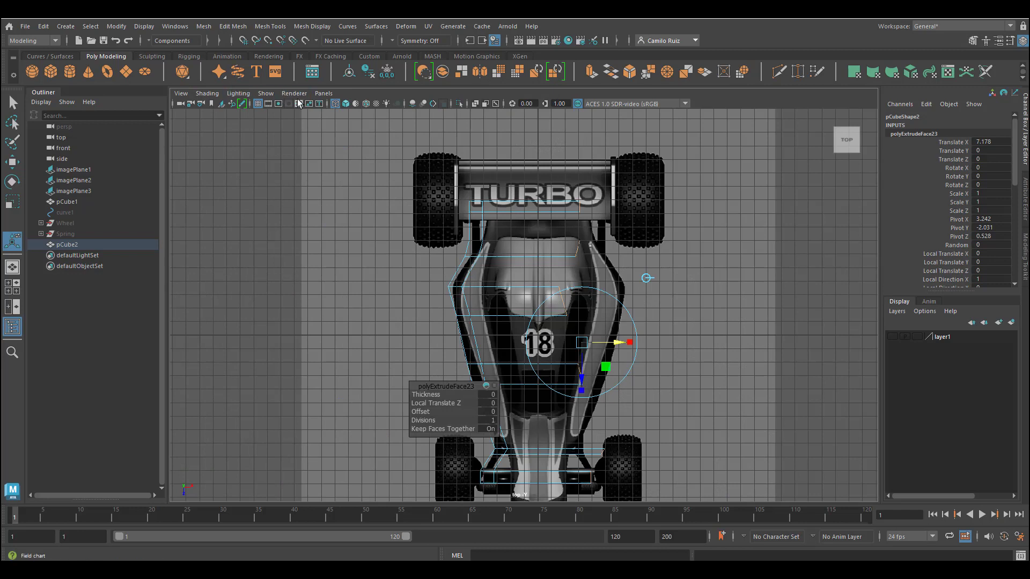
pyautogui.moveTo(617, 343); pyautogui.dragTo(581, 342)
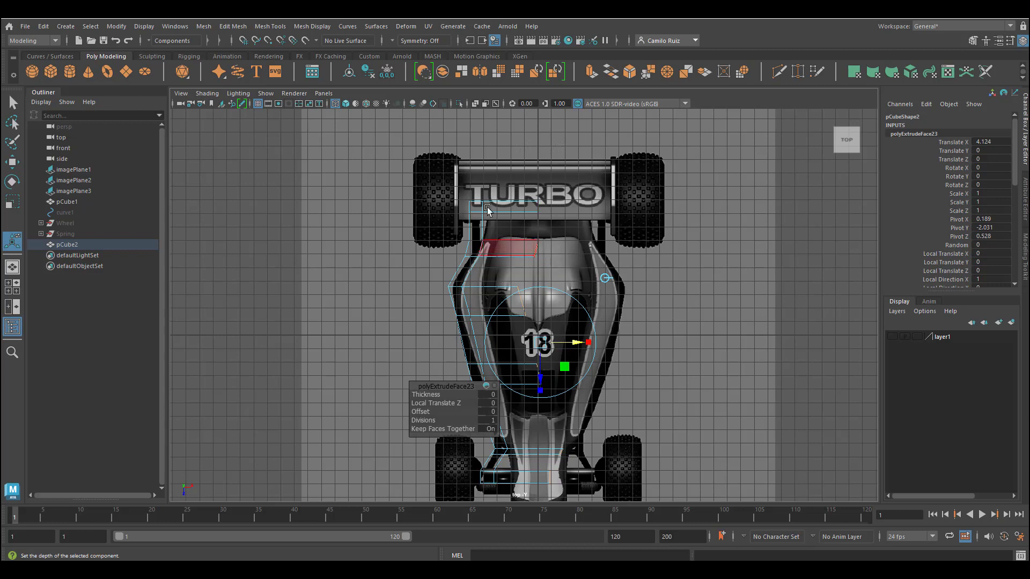
# Step: Hide the image planes in the top view and check the extruded members' length by moving them out and back
pyautogui.click(266, 94)
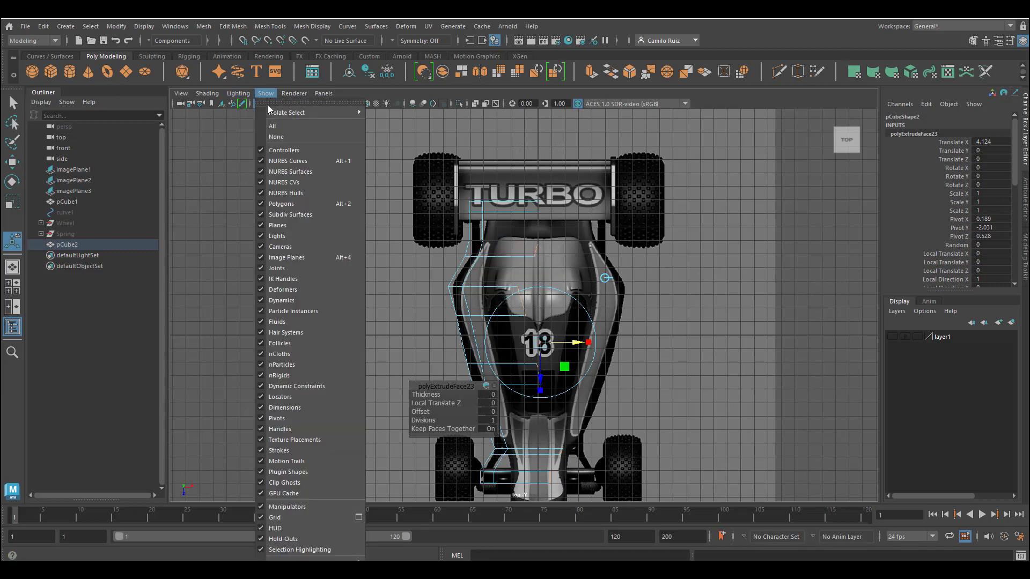
pyautogui.click(262, 258)
pyautogui.moveTo(577, 342); pyautogui.dragTo(602, 343)
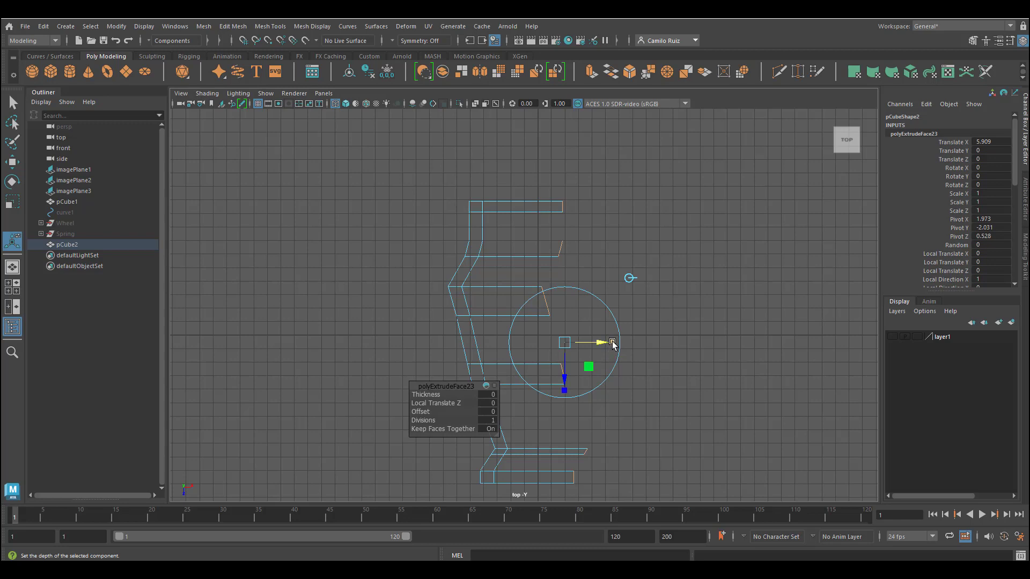
pyautogui.moveTo(612, 343); pyautogui.dragTo(574, 343)
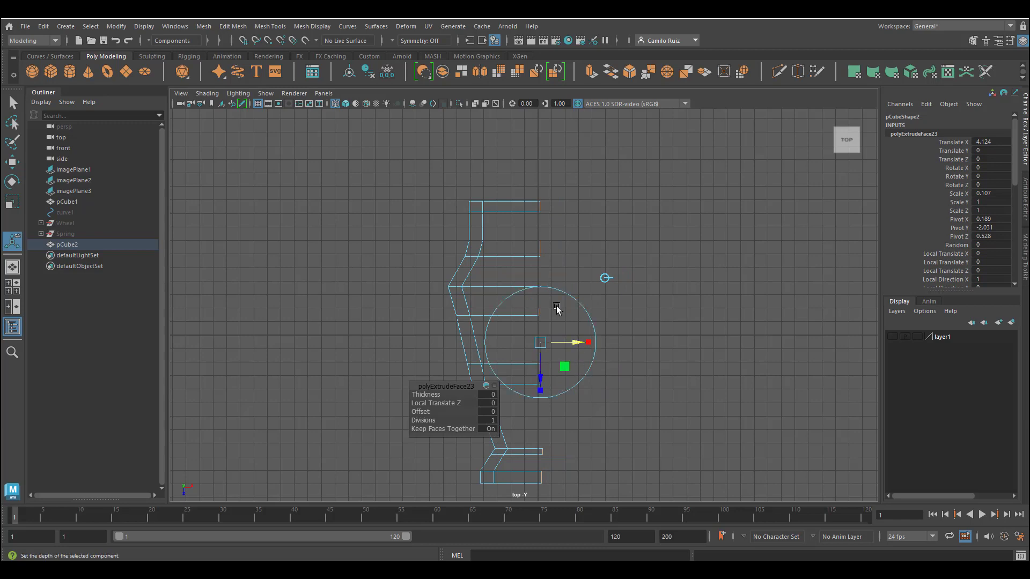
# Step: Inspect the extruded cross members by orbiting the perspective view and returning to the top view
pyautogui.press('space')
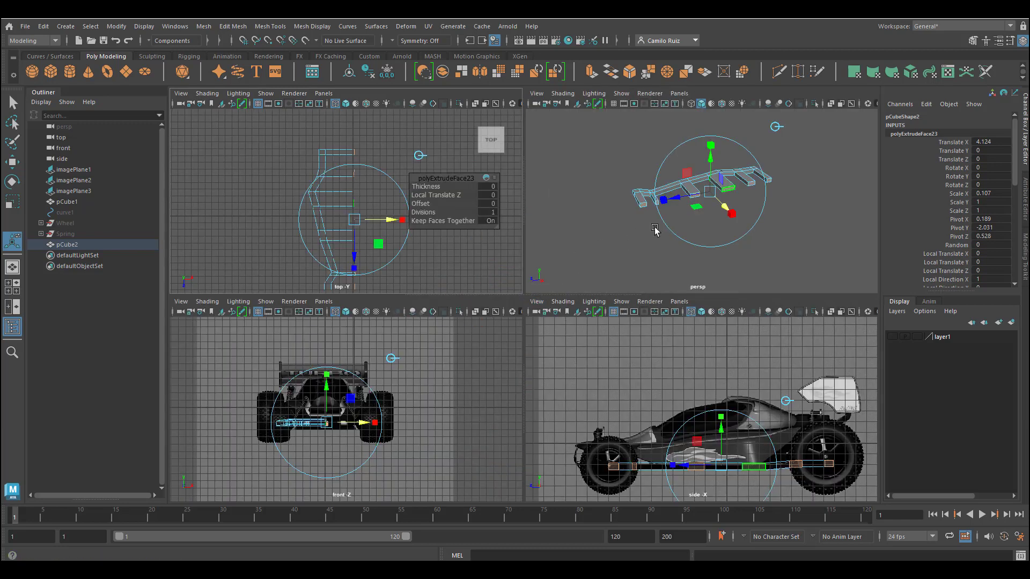
pyautogui.press('space')
pyautogui.keyDown('alt'); pyautogui.moveTo(696, 213); pyautogui.dragTo(637, 221); pyautogui.keyUp('alt')
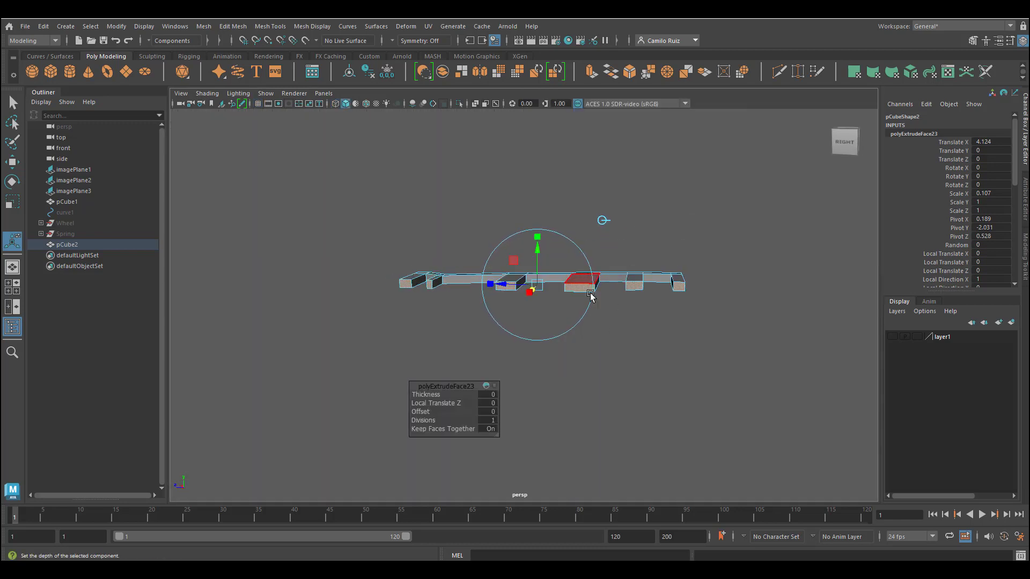
pyautogui.press('space')
pyautogui.press('space')
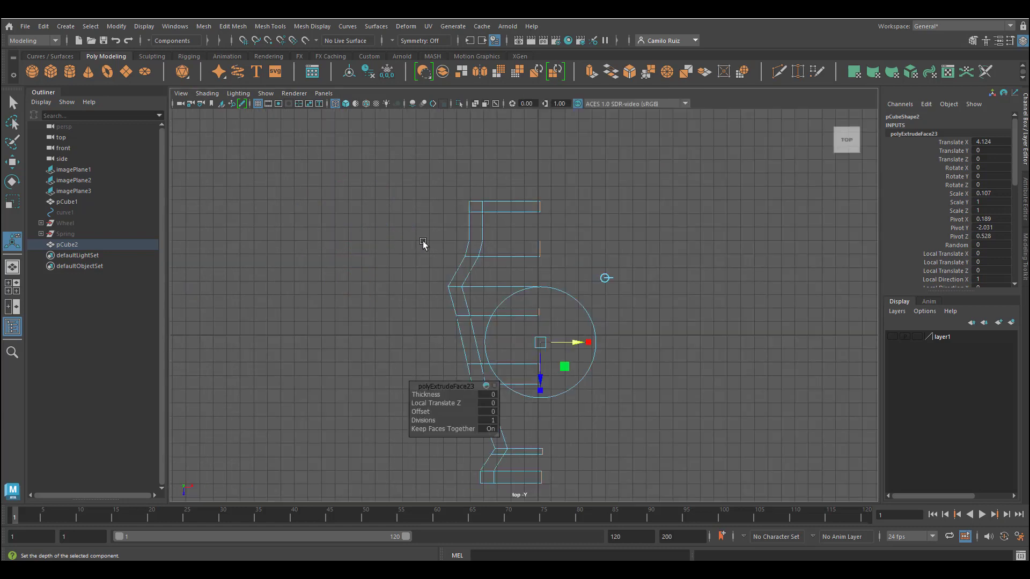
pyautogui.keyDown('alt'); pyautogui.moveTo(488, 306); pyautogui.dragTo(527, 263, button='middle'); pyautogui.keyUp('alt')
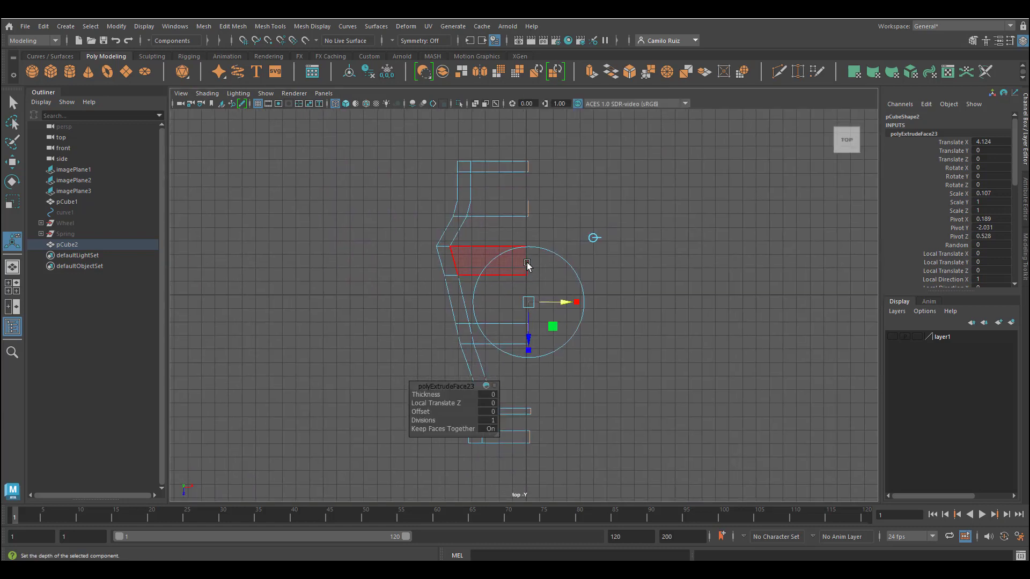
pyautogui.moveTo(527, 259); pyautogui.dragTo(495, 258, button='right')
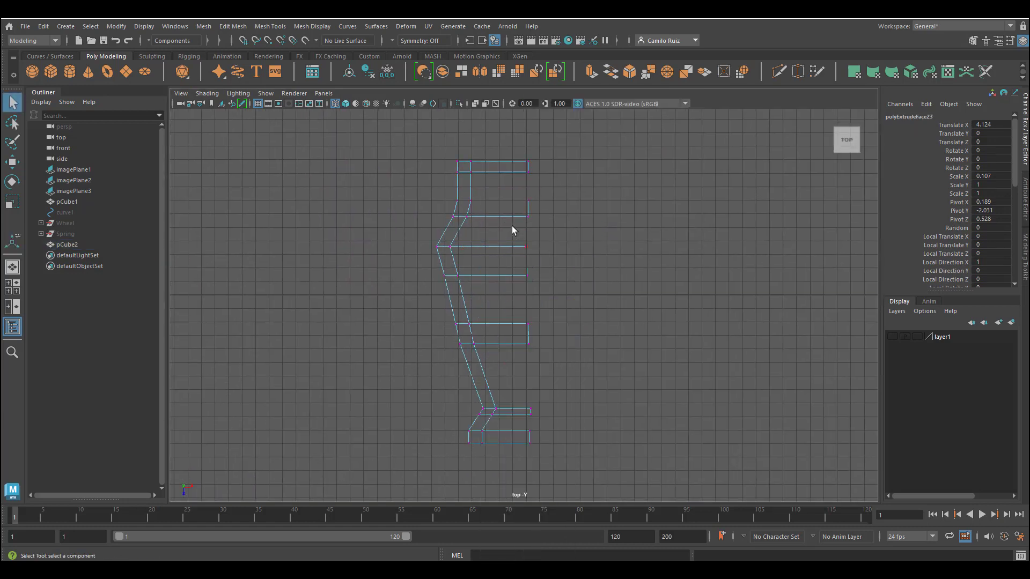
# Step: Select the inner end vertices of all cross members and scale them flat along X to line them up
pyautogui.moveTo(546, 144); pyautogui.dragTo(517, 454)
pyautogui.press('w')
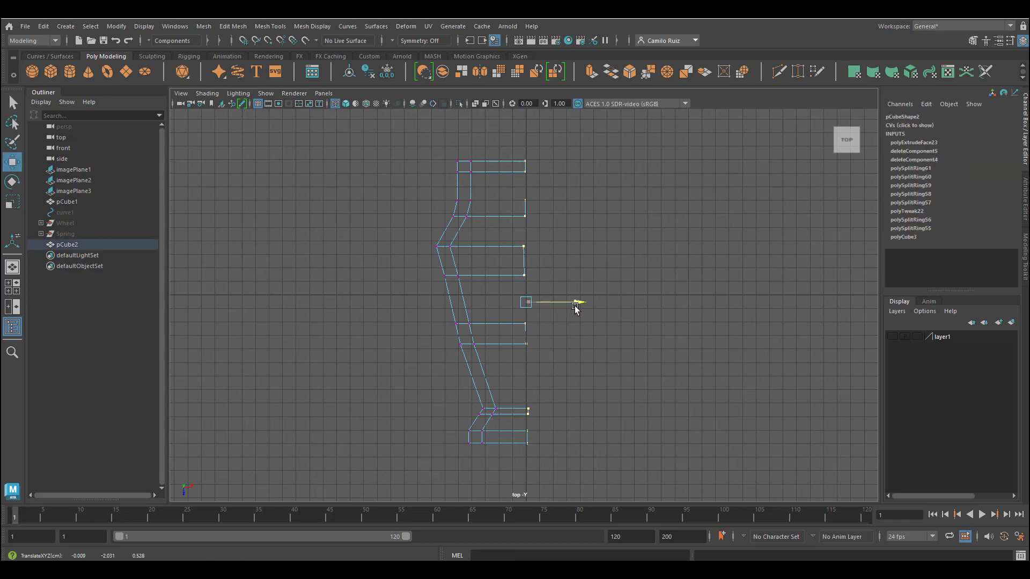
pyautogui.press('r')
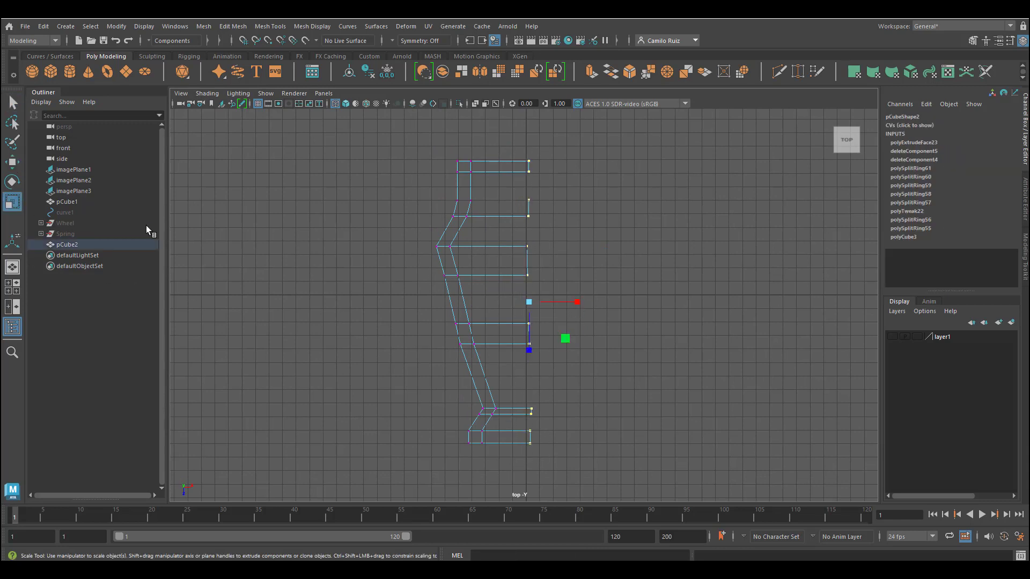
pyautogui.moveTo(574, 304); pyautogui.dragTo(568, 304)
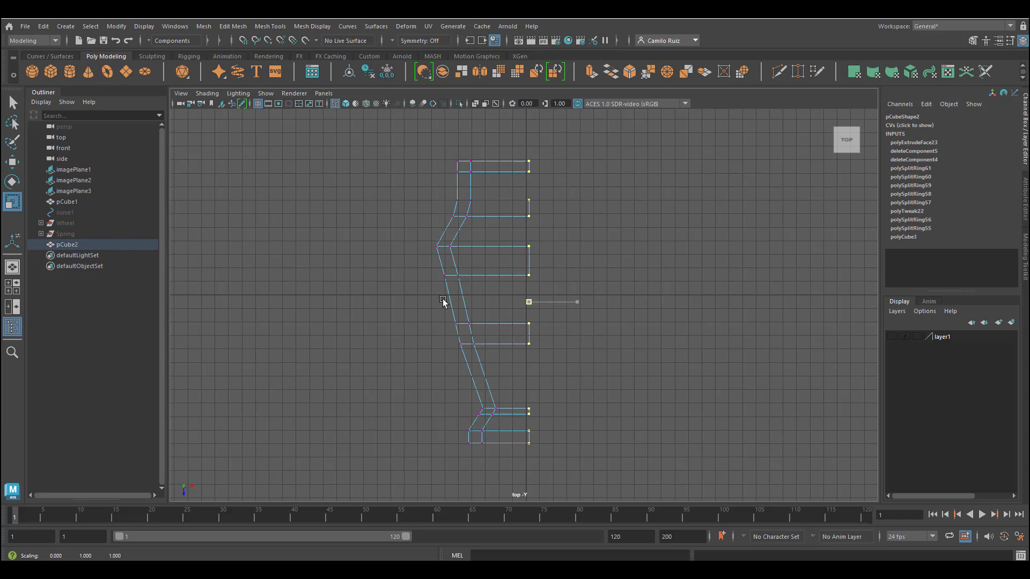
pyautogui.moveTo(262, 299); pyautogui.dragTo(148, 288)
pyautogui.click(12, 163)
pyautogui.moveTo(582, 304); pyautogui.dragTo(580, 304)
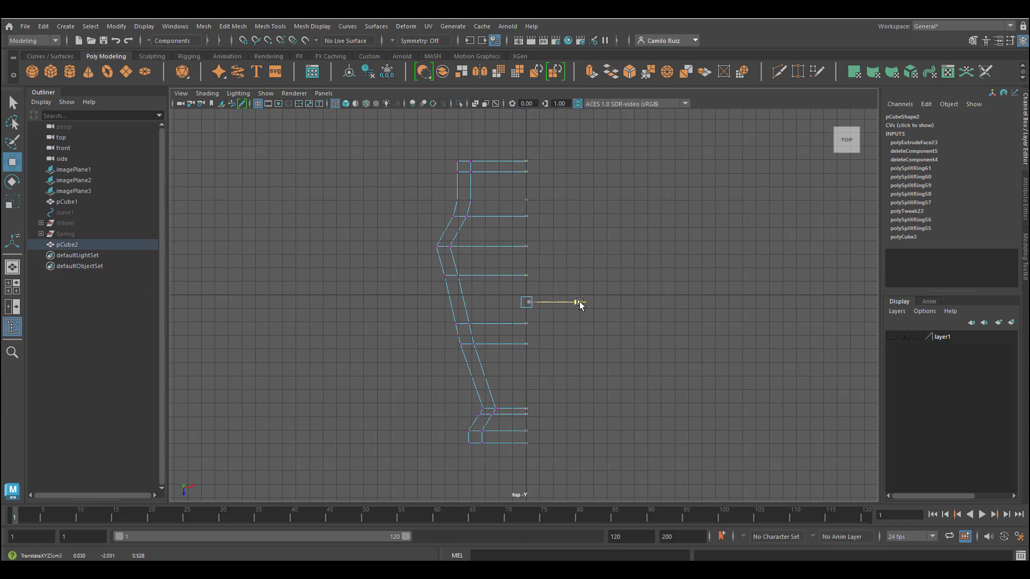
# Step: Inspect the aligned cross members in the perspective view from several angles
pyautogui.scroll(5, 542, 222)
pyautogui.scroll(-4, 573, 376)
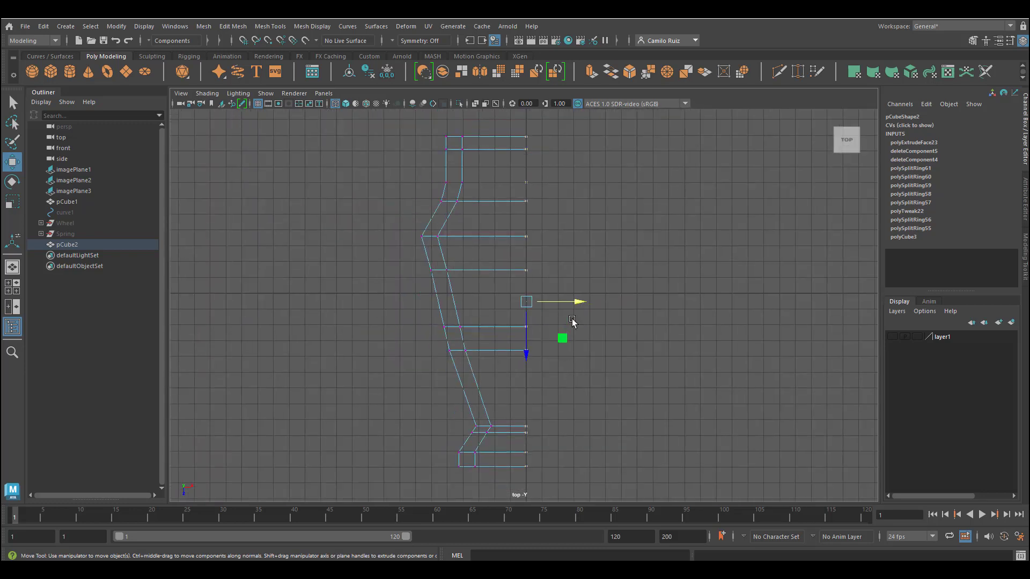
pyautogui.press('space')
pyautogui.press('space')
pyautogui.keyDown('alt'); pyautogui.moveTo(644, 243); pyautogui.dragTo(562, 355); pyautogui.keyUp('alt')
pyautogui.scroll(5, 562, 354)
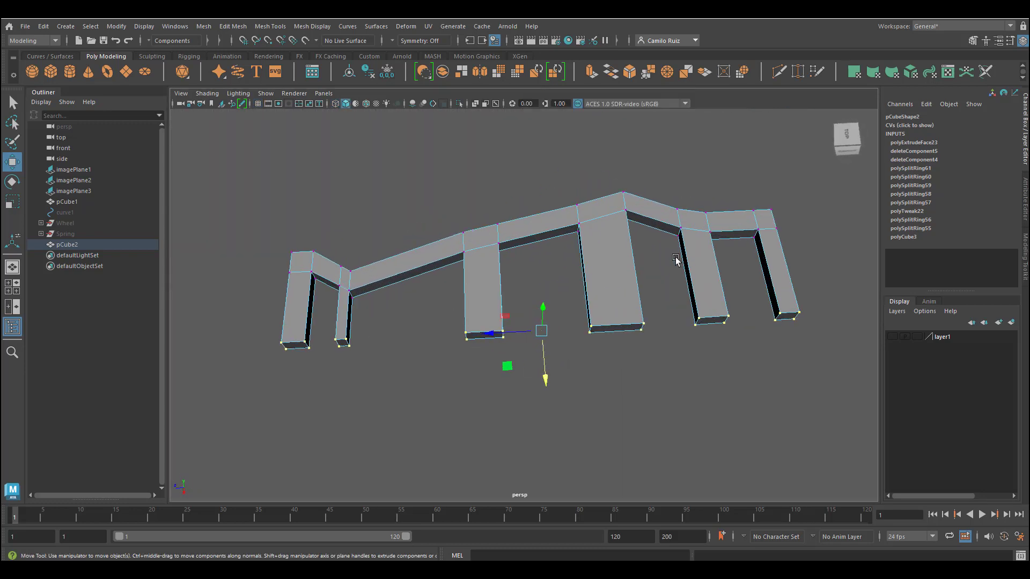
pyautogui.press('space')
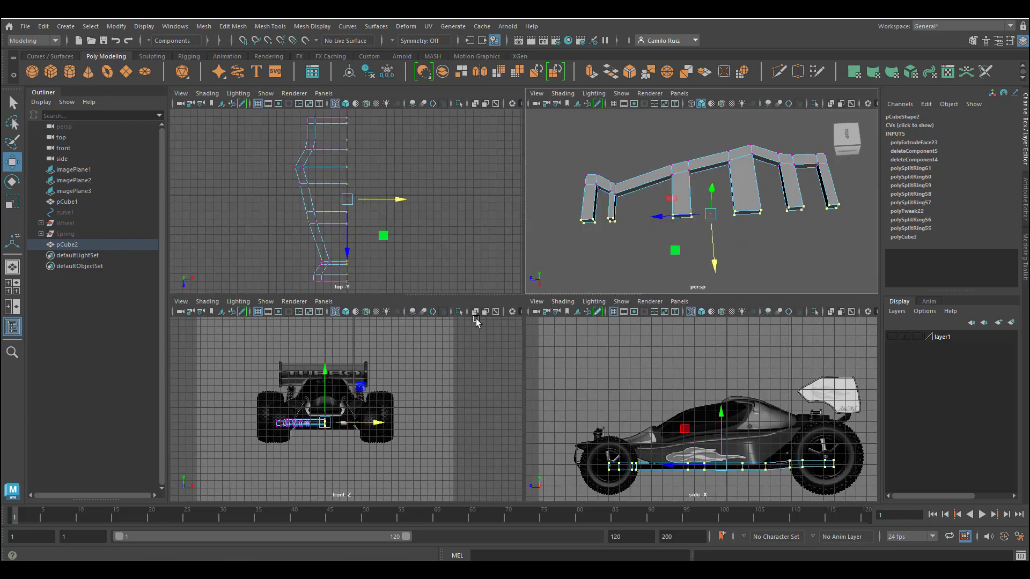
pyautogui.press('space')
# Step: Select rows of cross member vertices in the rear half of the top view and move them along the beam
pyautogui.moveTo(417, 267); pyautogui.dragTo(569, 288)
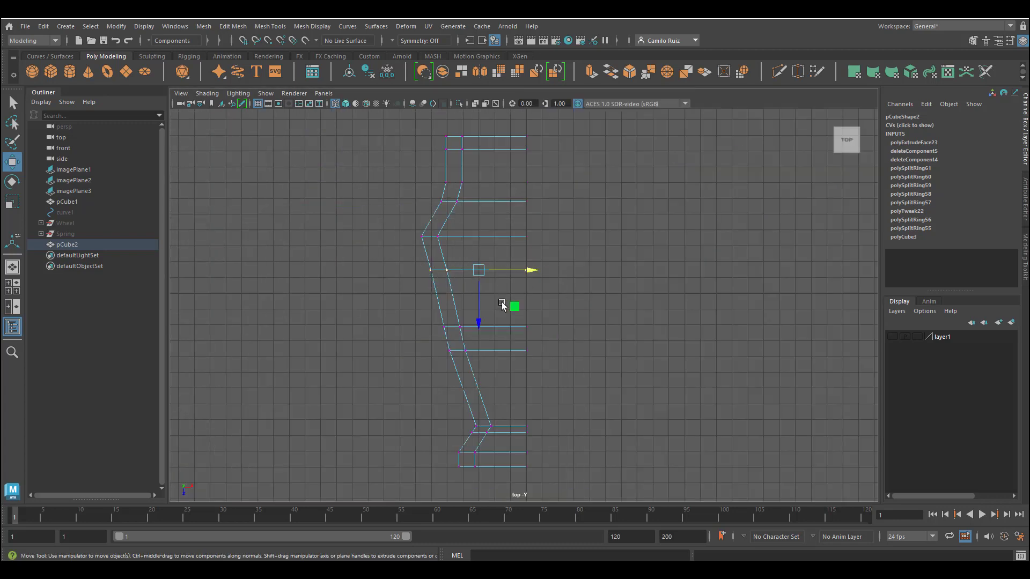
pyautogui.moveTo(479, 320); pyautogui.dragTo(480, 305)
pyautogui.moveTo(436, 344); pyautogui.dragTo(547, 364)
pyautogui.moveTo(489, 401); pyautogui.dragTo(490, 389)
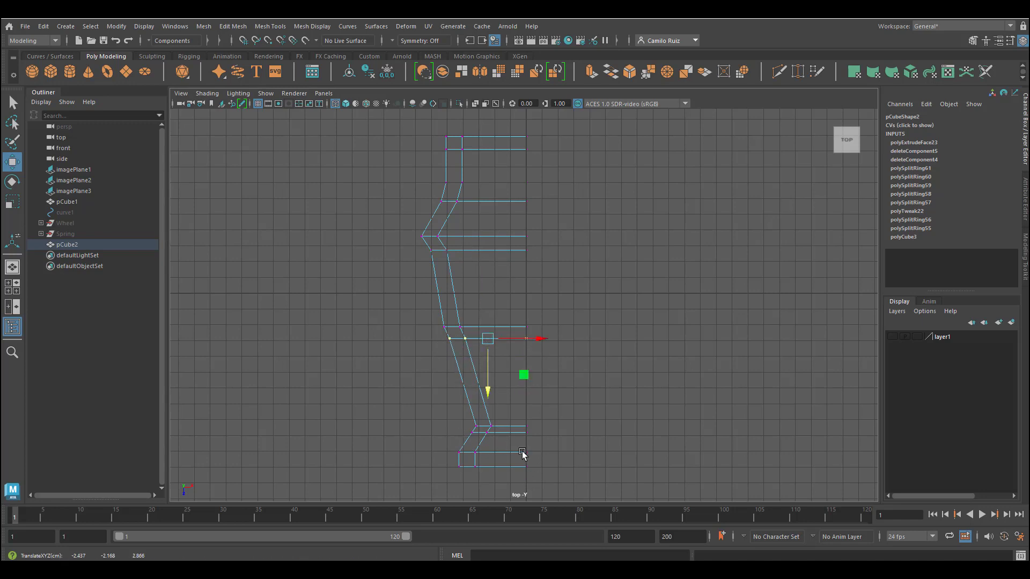
pyautogui.moveTo(449, 444); pyautogui.dragTo(493, 486)
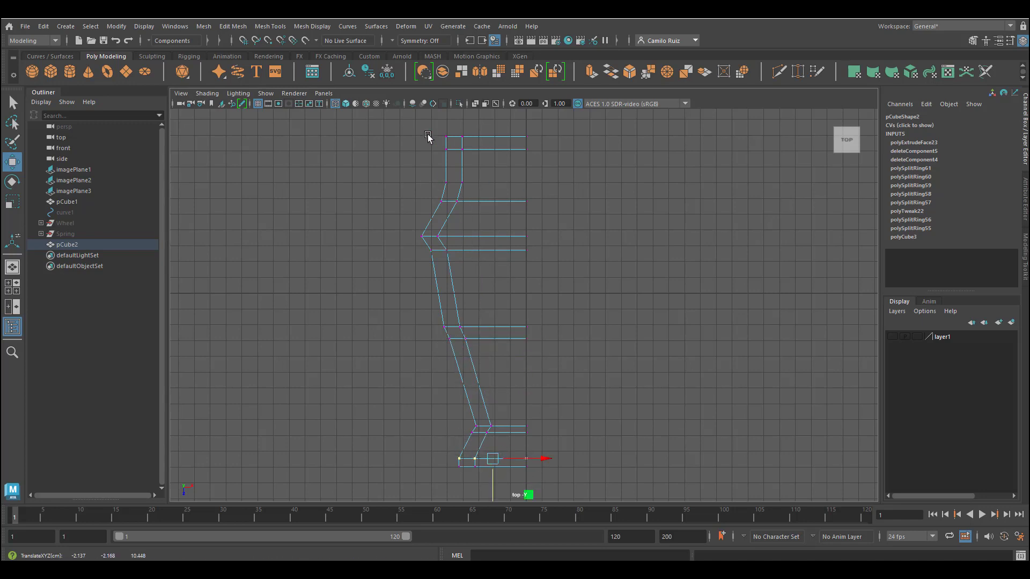
pyautogui.moveTo(427, 135); pyautogui.dragTo(488, 155)
pyautogui.click(488, 188)
# Step: Select and move the cross member vertex rows in the front half of the top view to adjust their spacing
pyautogui.press('space')
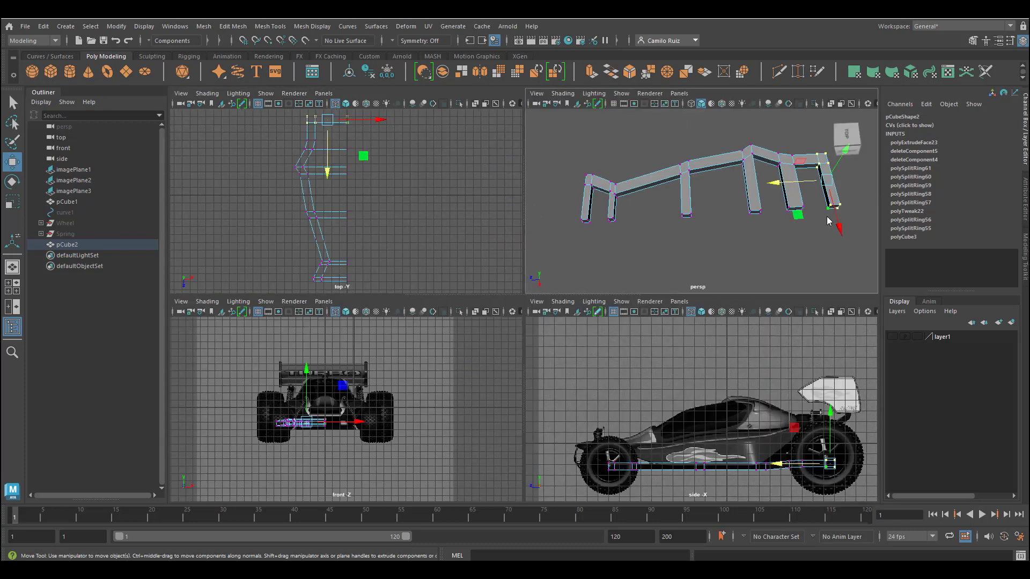
pyautogui.press('space')
pyautogui.press('space')
pyautogui.press('space')
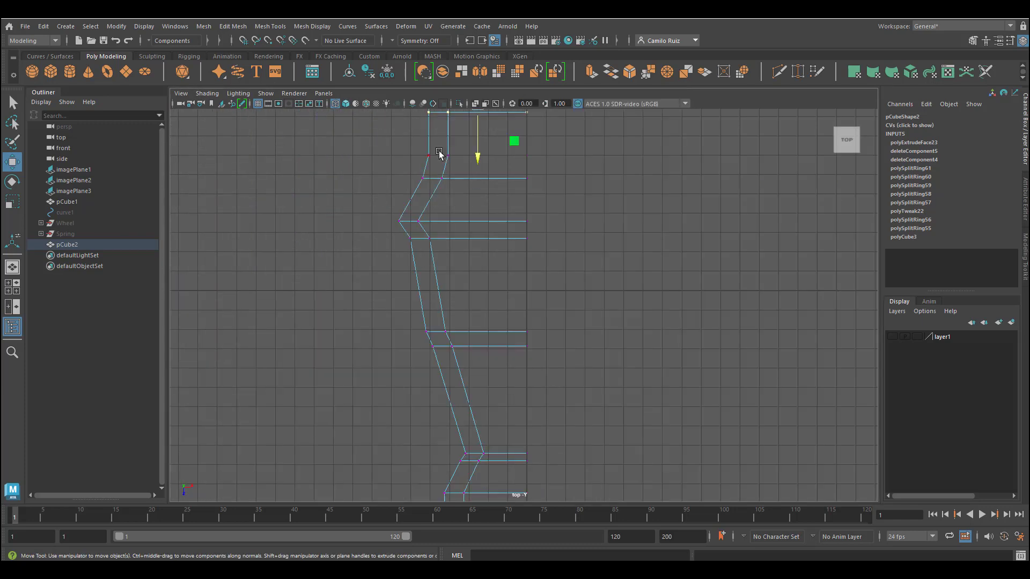
pyautogui.moveTo(413, 146); pyautogui.dragTo(555, 169)
pyautogui.keyDown('alt'); pyautogui.moveTo(565, 172); pyautogui.dragTo(588, 260, button='middle'); pyautogui.keyUp('alt')
pyautogui.moveTo(429, 254); pyautogui.dragTo(561, 281)
pyautogui.moveTo(500, 312); pyautogui.dragTo(501, 302)
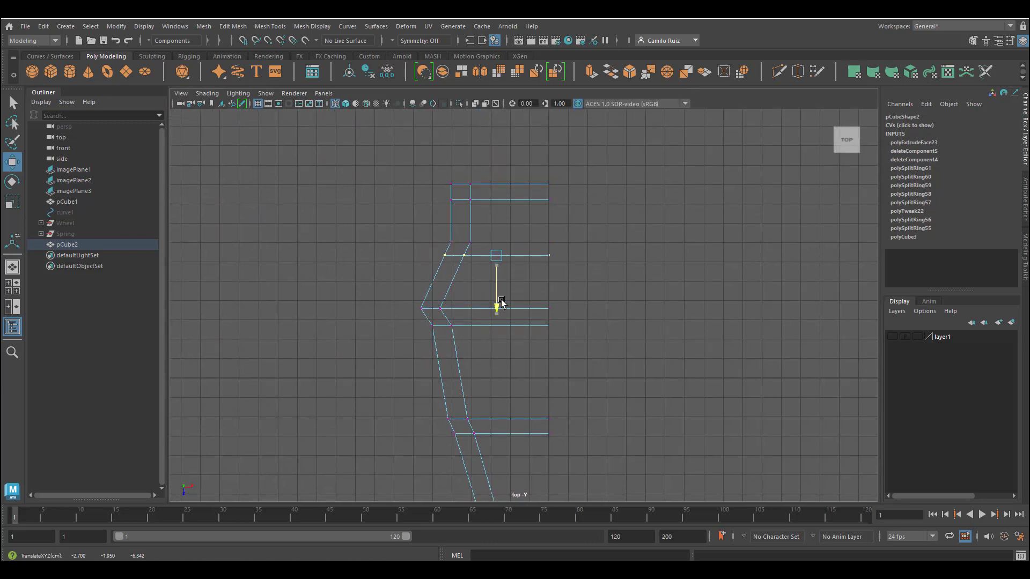
pyautogui.moveTo(435, 235); pyautogui.dragTo(572, 253)
pyautogui.moveTo(556, 244); pyautogui.dragTo(554, 244)
pyautogui.moveTo(504, 295); pyautogui.dragTo(504, 289)
# Step: Examine the frame in wireframe from the perspective and side views
pyautogui.press('space')
pyautogui.press('space')
pyautogui.keyDown('alt'); pyautogui.moveTo(646, 312); pyautogui.dragTo(629, 301); pyautogui.keyUp('alt')
pyautogui.press('4')
pyautogui.moveTo(605, 285); pyautogui.dragTo(596, 285)
pyautogui.keyDown('alt'); pyautogui.moveTo(601, 289); pyautogui.dragTo(683, 304); pyautogui.keyUp('alt')
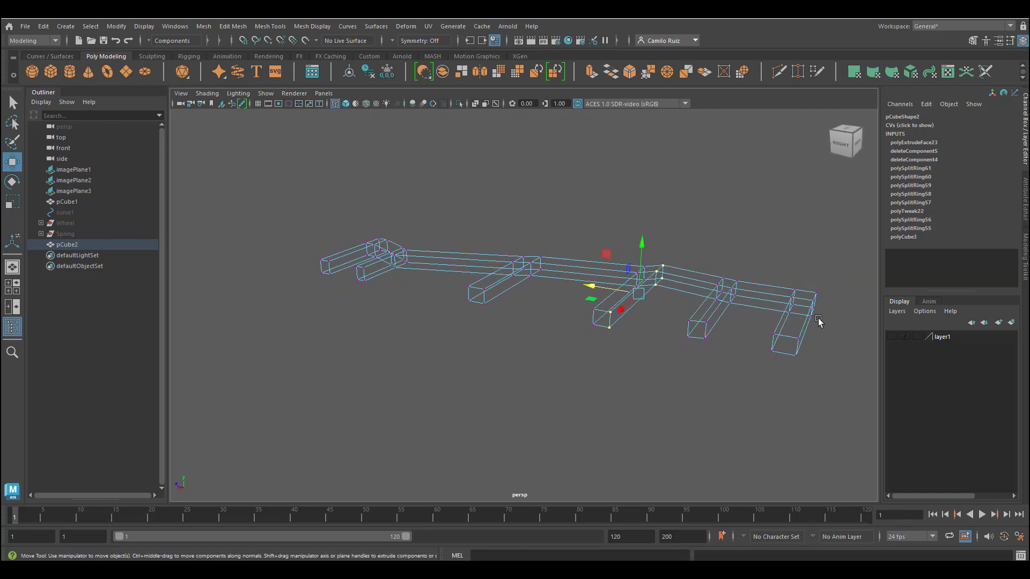
pyautogui.keyDown('alt'); pyautogui.moveTo(819, 321); pyautogui.dragTo(804, 279); pyautogui.keyUp('alt')
pyautogui.press('space')
pyautogui.press('space')
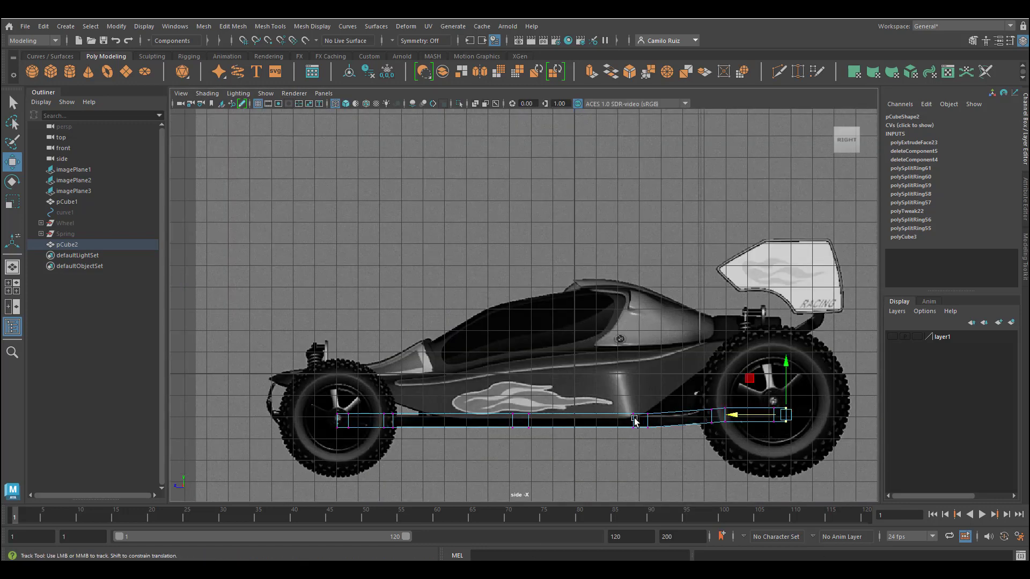
# Step: In the side view, select the front end vertices of the frame and raise them slightly
pyautogui.keyDown('alt'); pyautogui.moveTo(634, 420); pyautogui.dragTo(614, 432, button='middle'); pyautogui.keyUp('alt')
pyautogui.moveTo(666, 398); pyautogui.dragTo(797, 451)
pyautogui.moveTo(728, 378); pyautogui.dragTo(727, 376)
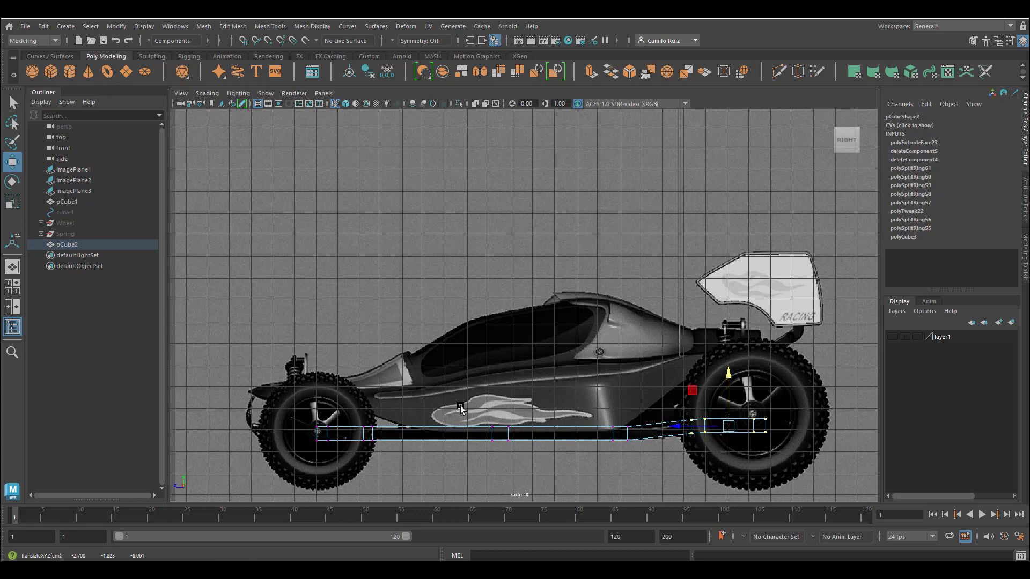
# Step: Select the frame's rear end vertices, show the image planes in the top view, and move those vertices to match the reference
pyautogui.moveTo(292, 419); pyautogui.dragTo(354, 471)
pyautogui.press('space')
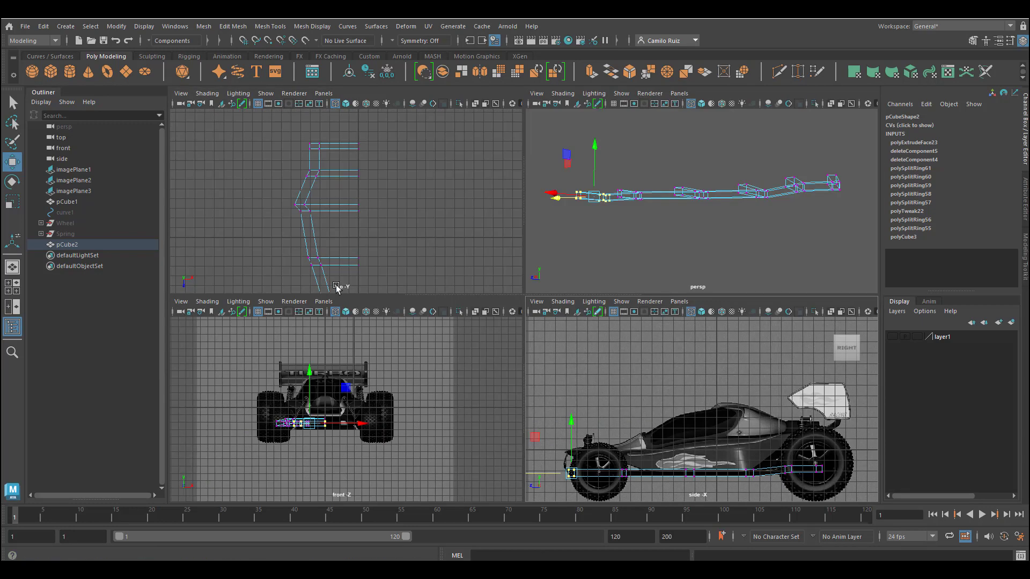
pyautogui.press('space')
pyautogui.click(266, 94)
pyautogui.click(286, 258)
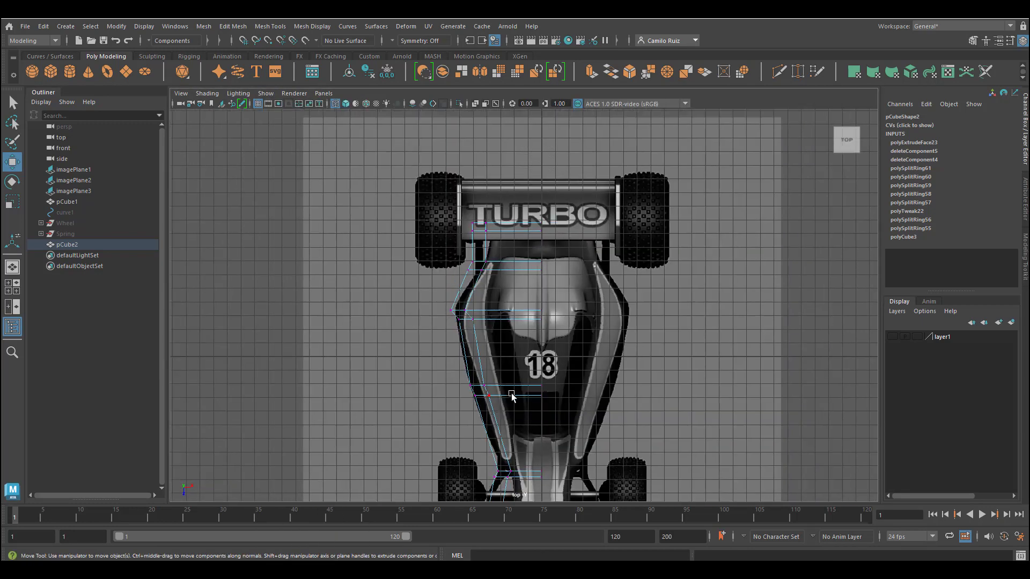
pyautogui.keyDown('alt'); pyautogui.moveTo(515, 375); pyautogui.dragTo(515, 216, button='middle'); pyautogui.keyUp('alt')
pyautogui.press('space')
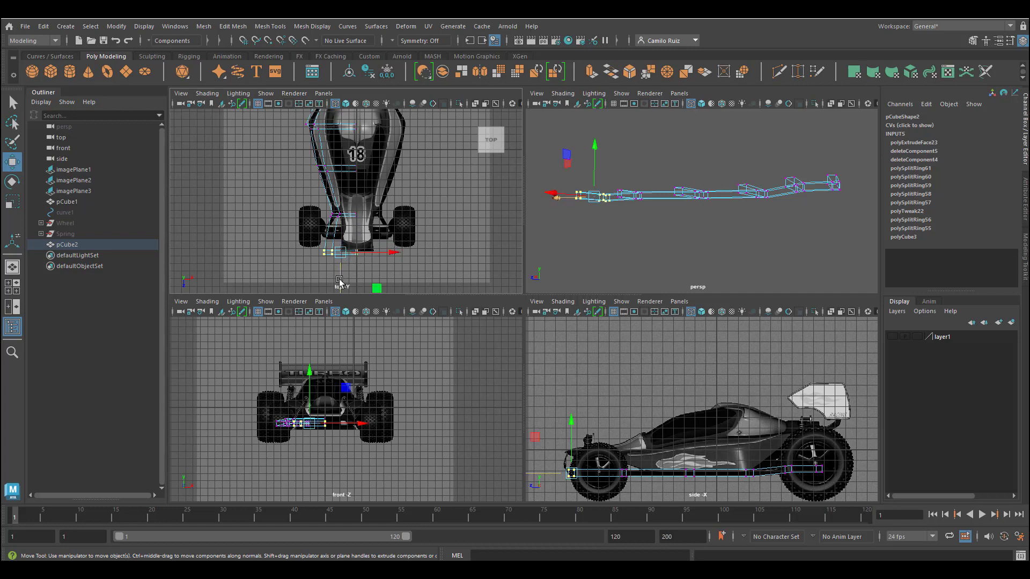
pyautogui.moveTo(346, 274)
pyautogui.mouseDown()
pyautogui.moveTo(342, 256)
pyautogui.moveTo(349, 262)
pyautogui.mouseUp()
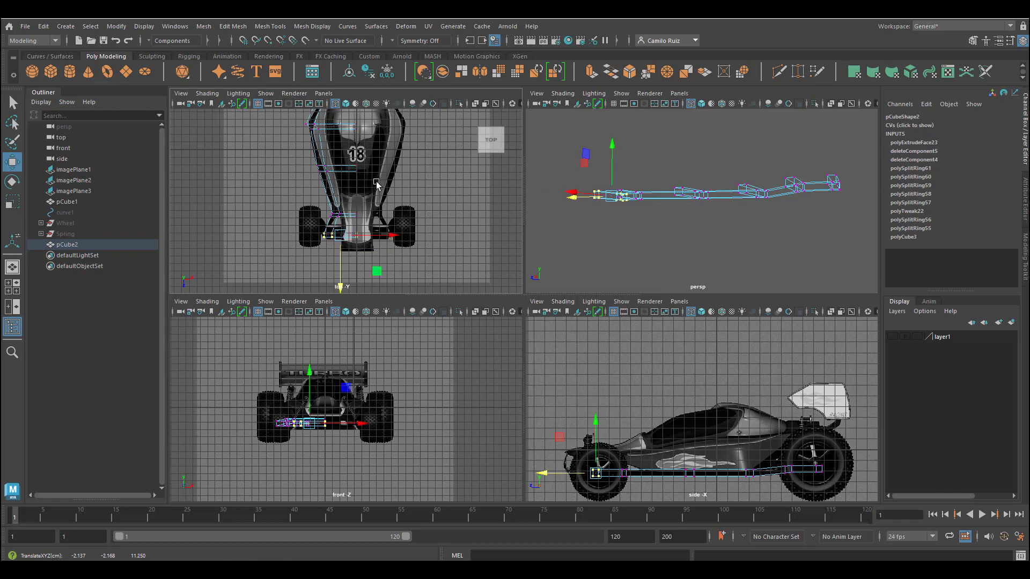
# Step: Move the front section vertices of the frame in the top view to follow the chassis outline in the reference image
pyautogui.press('space')
pyautogui.scroll(5, 439, 209)
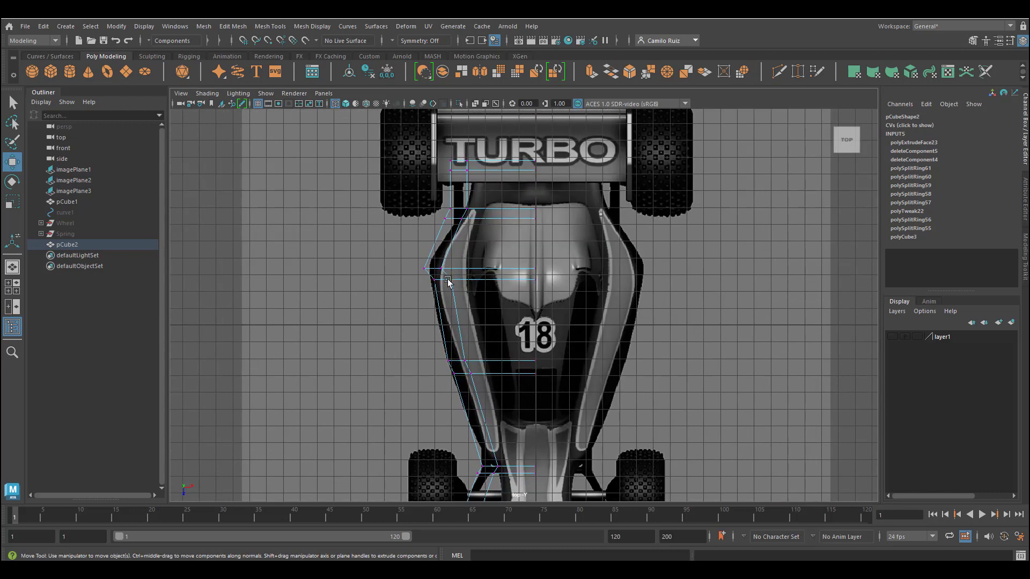
pyautogui.moveTo(412, 256); pyautogui.dragTo(482, 270)
pyautogui.moveTo(438, 203); pyautogui.dragTo(456, 224)
pyautogui.moveTo(494, 214); pyautogui.dragTo(498, 214)
pyautogui.moveTo(439, 153); pyautogui.dragTo(457, 180)
pyautogui.moveTo(496, 166); pyautogui.dragTo(499, 165)
pyautogui.moveTo(470, 149); pyautogui.dragTo(460, 205)
pyautogui.moveTo(520, 166); pyautogui.dragTo(516, 166)
# Step: Move the middle and rear cross member vertices in the top view to follow the reference outline
pyautogui.keyDown('alt'); pyautogui.moveTo(468, 298); pyautogui.dragTo(478, 248, button='middle'); pyautogui.keyUp('alt')
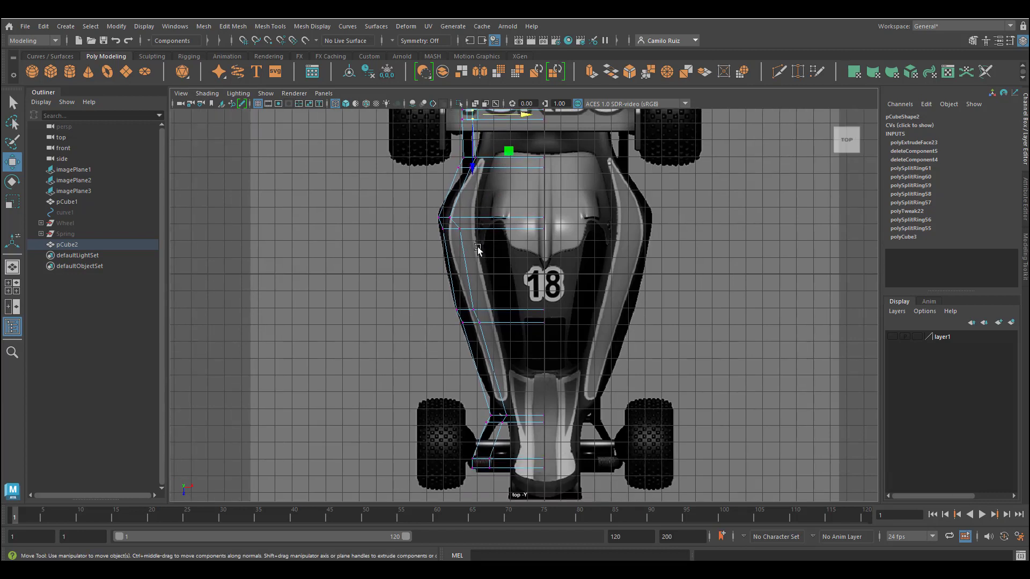
pyautogui.moveTo(477, 247); pyautogui.dragTo(496, 229)
pyautogui.moveTo(486, 314); pyautogui.dragTo(468, 298)
pyautogui.moveTo(515, 310); pyautogui.dragTo(493, 335)
pyautogui.moveTo(512, 322); pyautogui.dragTo(508, 322)
pyautogui.moveTo(484, 410); pyautogui.dragTo(500, 452)
pyautogui.moveTo(554, 421); pyautogui.dragTo(535, 408)
pyautogui.moveTo(549, 442); pyautogui.dragTo(549, 434)
# Step: Move the rearmost end vertices into line with the reference and select the remaining corner vertices for checking
pyautogui.click(487, 455)
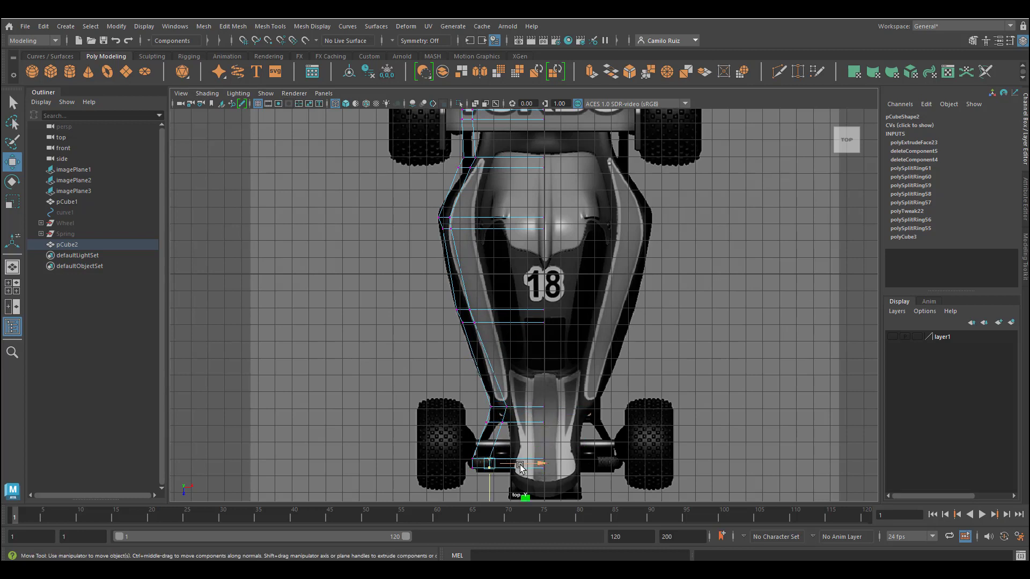
pyautogui.moveTo(486, 453); pyautogui.dragTo(498, 423)
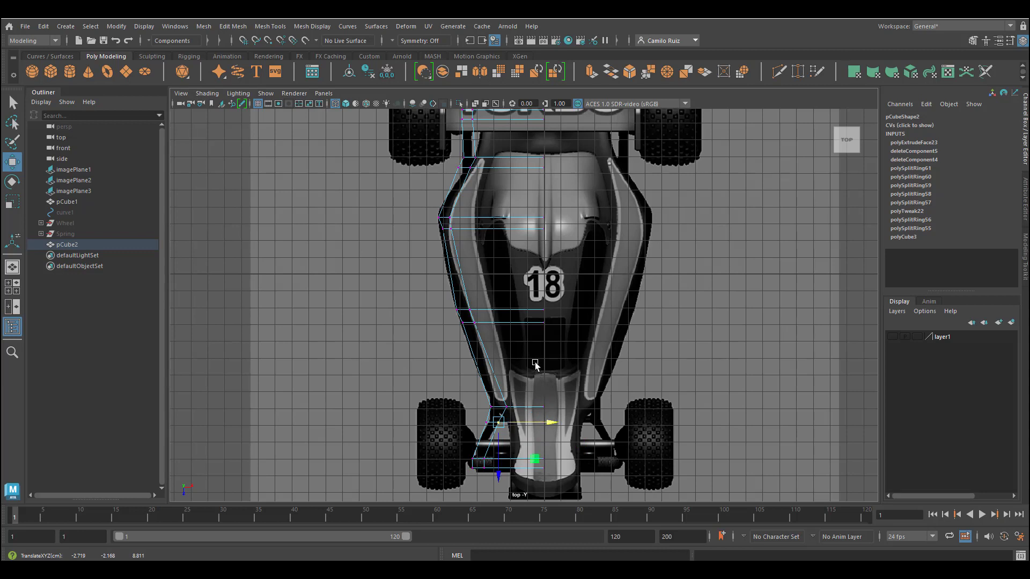
pyautogui.click(439, 229)
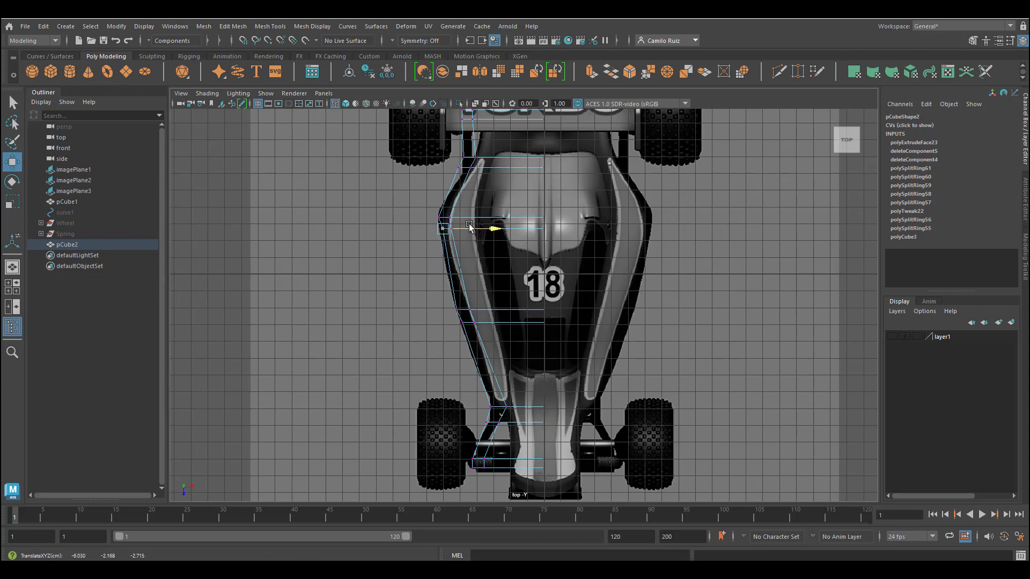
pyautogui.click(462, 167)
pyautogui.moveTo(443, 304); pyautogui.dragTo(504, 310)
pyautogui.click(501, 407)
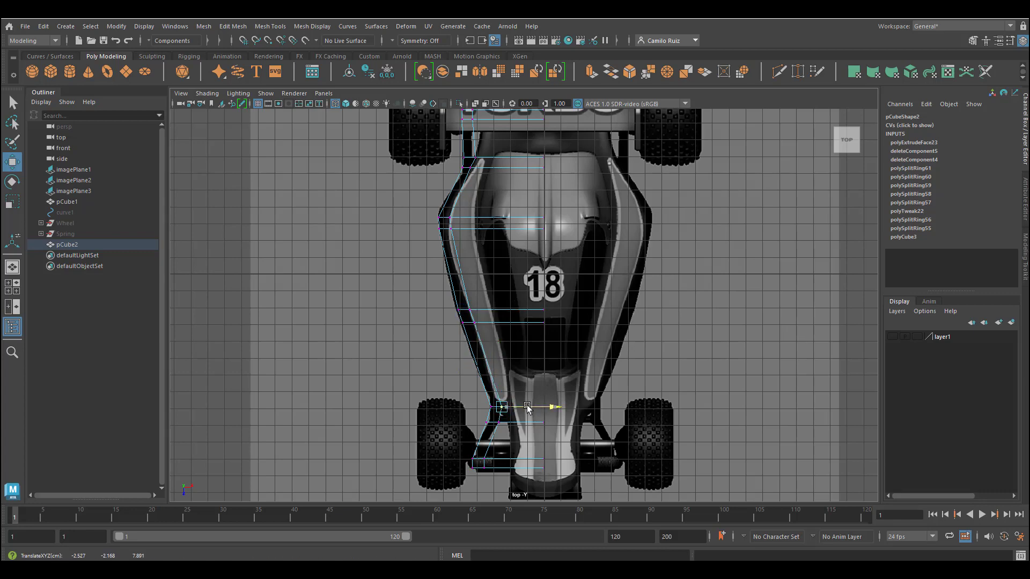
# Step: Inspect the reshaped frame in shaded perspective from several angles
pyautogui.press('space')
pyautogui.press('space')
pyautogui.keyDown('alt'); pyautogui.moveTo(639, 334); pyautogui.dragTo(663, 324); pyautogui.keyUp('alt')
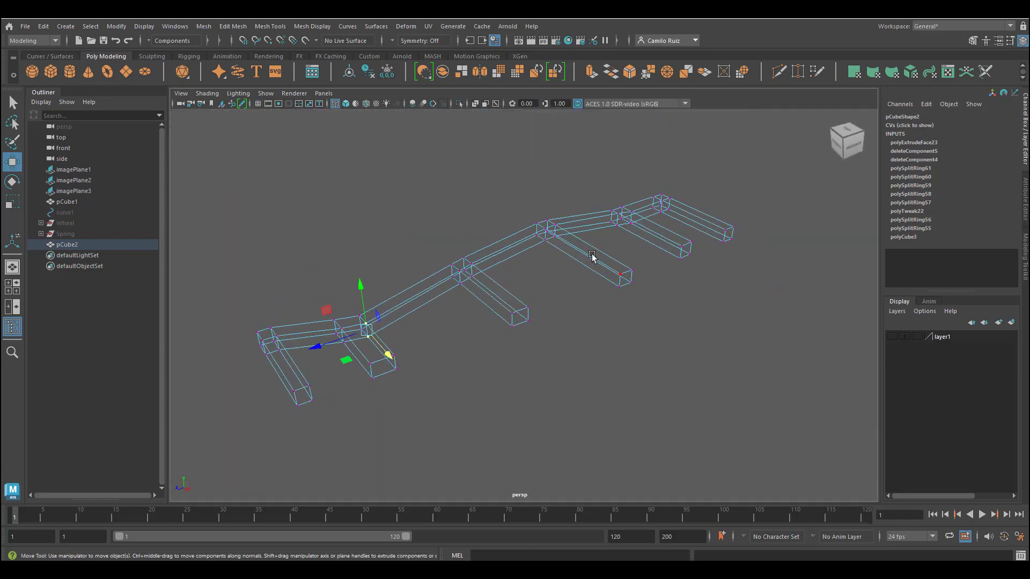
pyautogui.press('5')
pyautogui.keyDown('alt'); pyautogui.moveTo(494, 335); pyautogui.dragTo(583, 359); pyautogui.keyUp('alt')
pyautogui.click(542, 371)
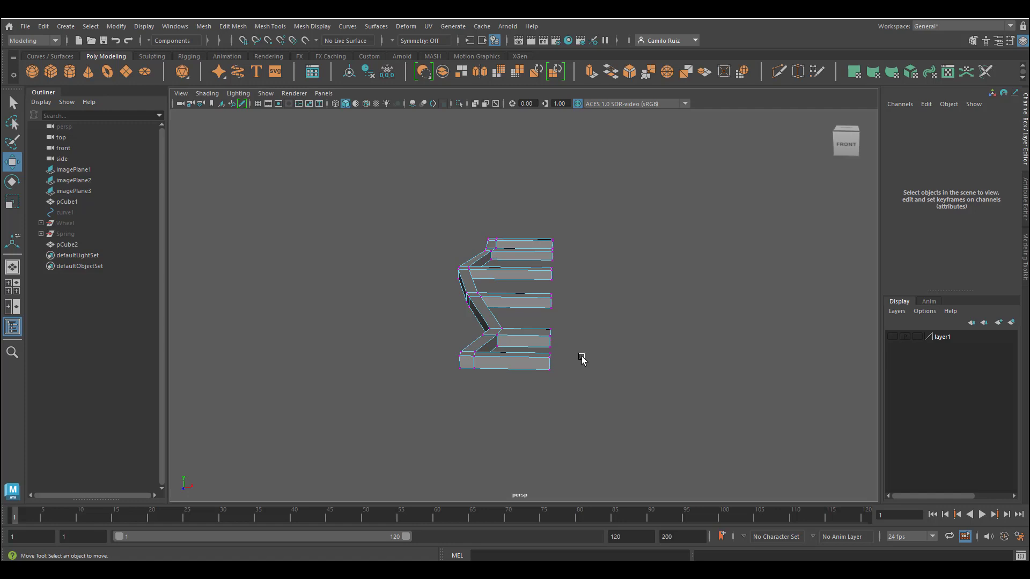
pyautogui.keyDown('alt'); pyautogui.moveTo(571, 361); pyautogui.dragTo(554, 345); pyautogui.keyUp('alt')
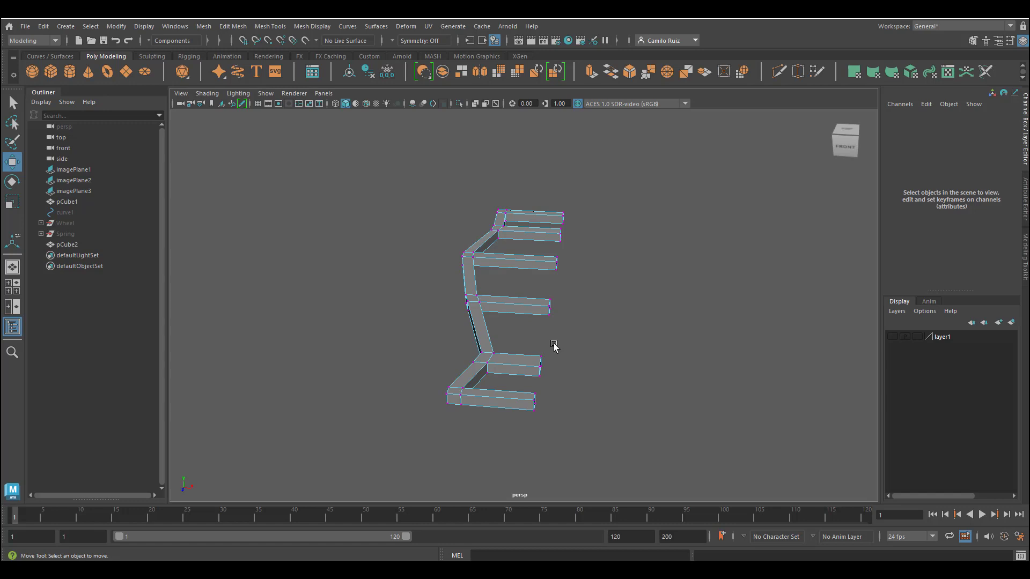
pyautogui.keyDown('alt'); pyautogui.moveTo(554, 345); pyautogui.dragTo(481, 329); pyautogui.keyUp('alt')
pyautogui.moveTo(444, 258); pyautogui.dragTo(443, 290, button='right')
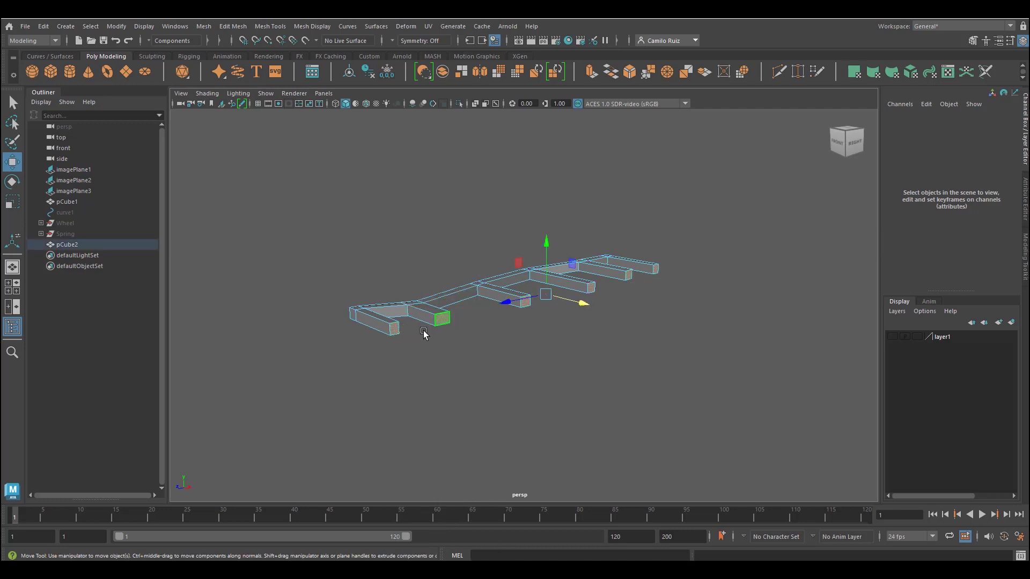
# Step: Snap the inner end vertices of the half frame onto the centre line in the top view using grid snapping
pyautogui.click(523, 332)
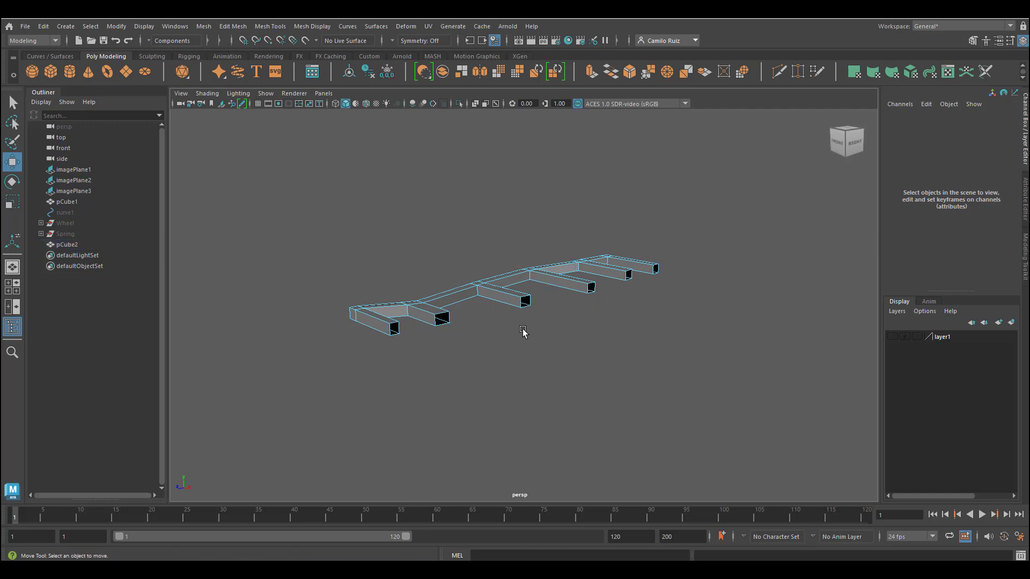
pyautogui.keyDown('alt'); pyautogui.moveTo(523, 332); pyautogui.dragTo(487, 320); pyautogui.keyUp('alt')
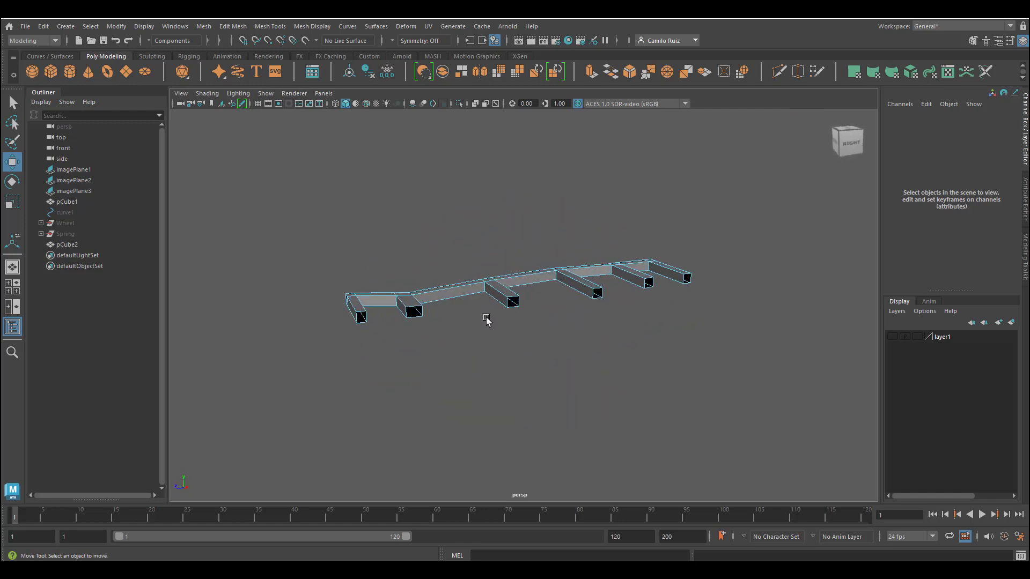
pyautogui.press('space')
pyautogui.press('space')
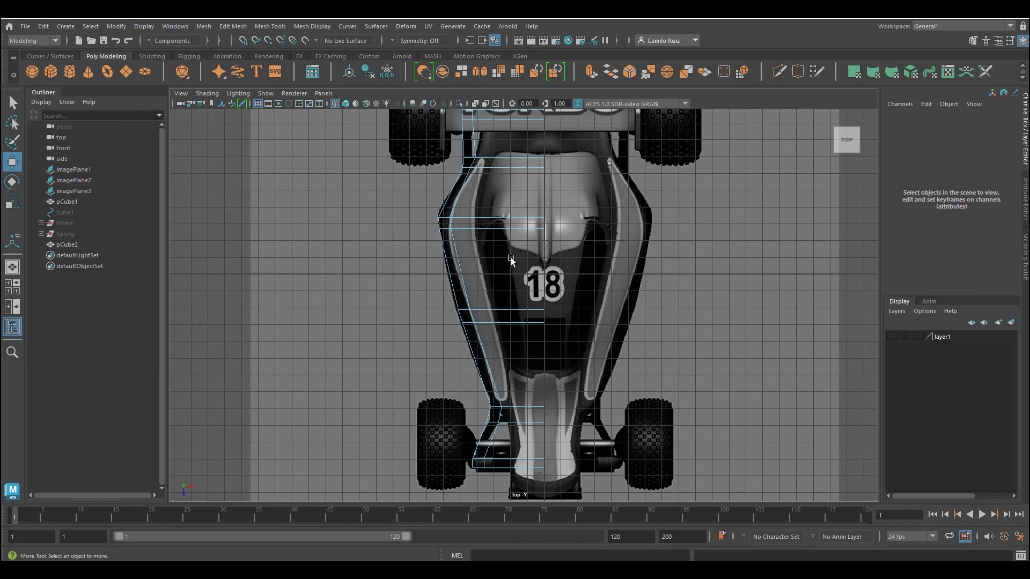
pyautogui.scroll(-2, 557, 302)
pyautogui.keyDown('alt'); pyautogui.moveTo(556, 302); pyautogui.dragTo(559, 316, button='middle'); pyautogui.keyUp('alt')
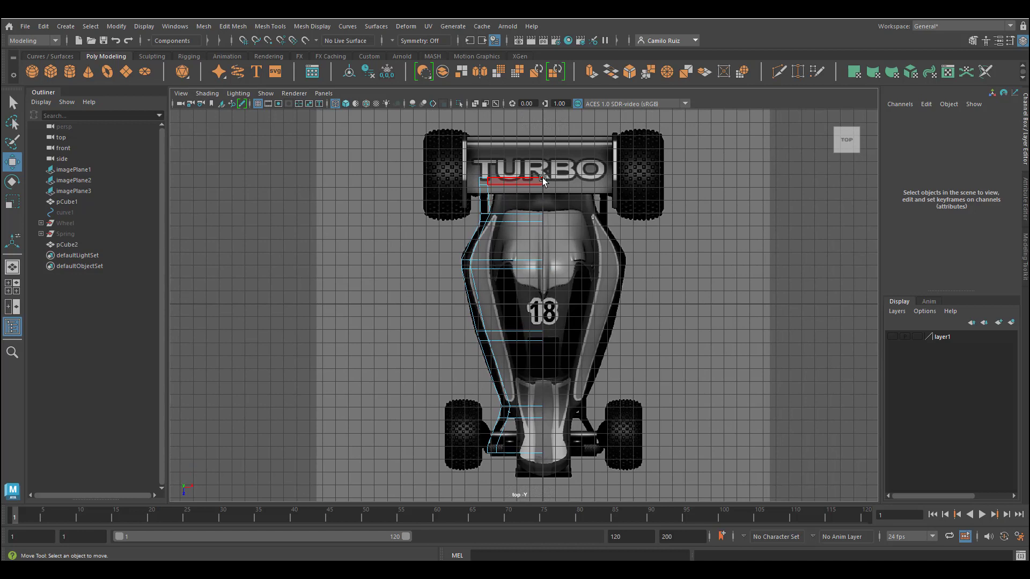
pyautogui.keyDown('alt'); pyautogui.moveTo(548, 134); pyautogui.dragTo(585, 312, button='middle'); pyautogui.keyUp('alt')
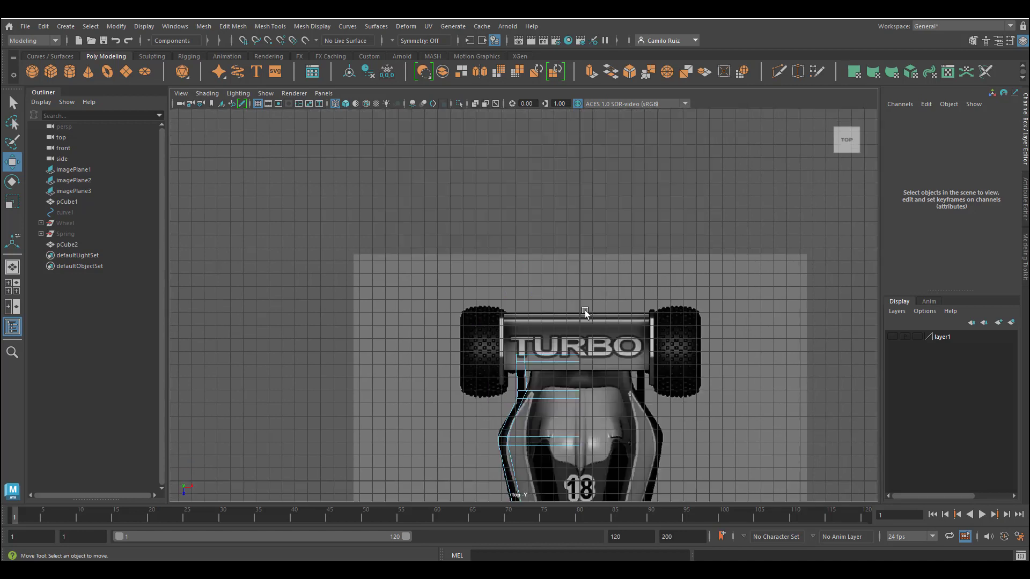
pyautogui.keyDown('alt'); pyautogui.moveTo(592, 406); pyautogui.dragTo(594, 252, button='middle'); pyautogui.keyUp('alt')
pyautogui.moveTo(566, 202); pyautogui.dragTo(600, 185, button='right')
pyautogui.moveTo(592, 181); pyautogui.dragTo(558, 491)
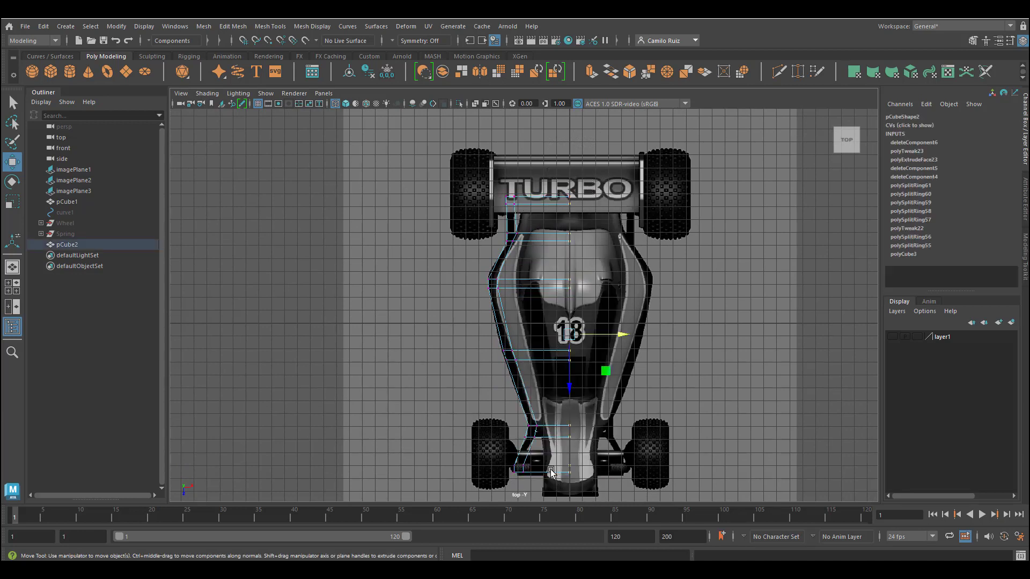
pyautogui.press('x')
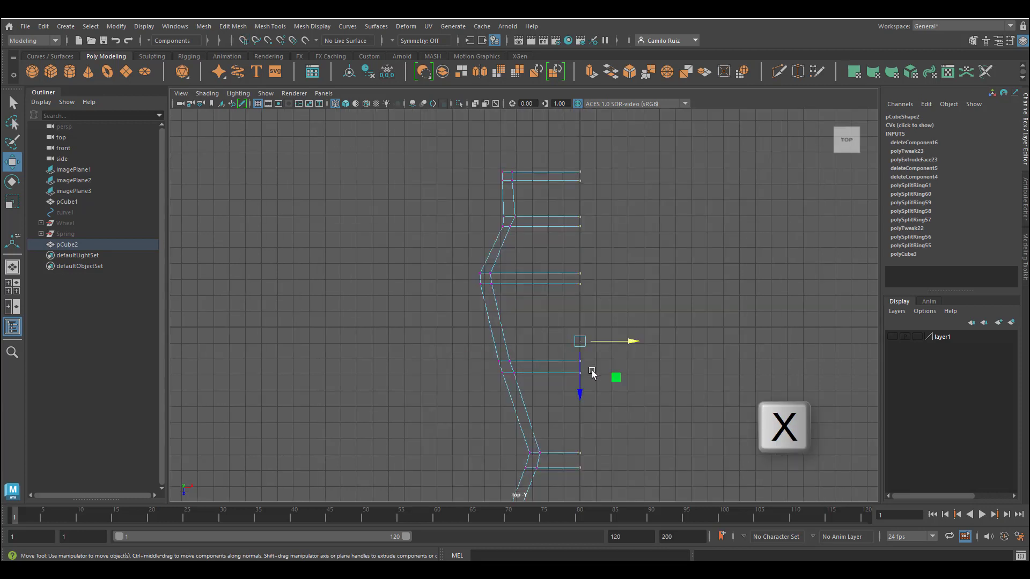
pyautogui.press('x')
pyautogui.press('x')
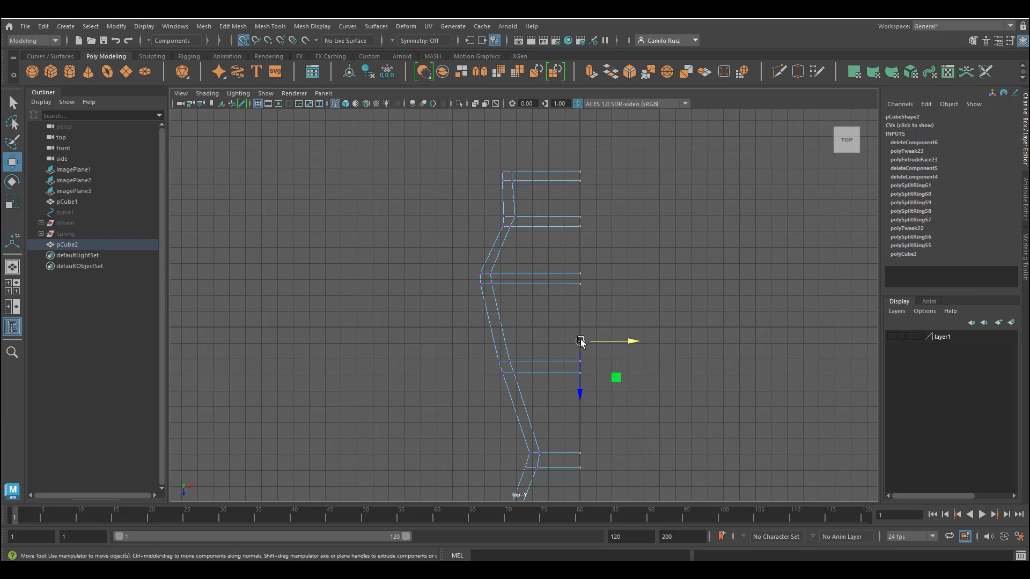
pyautogui.press('x')
pyautogui.press('x')
pyautogui.press('x')
pyautogui.moveTo(629, 340); pyautogui.dragTo(581, 340)
# Step: Delete the frame's construction history and freeze its transformations
pyautogui.scroll(-3, 589, 420)
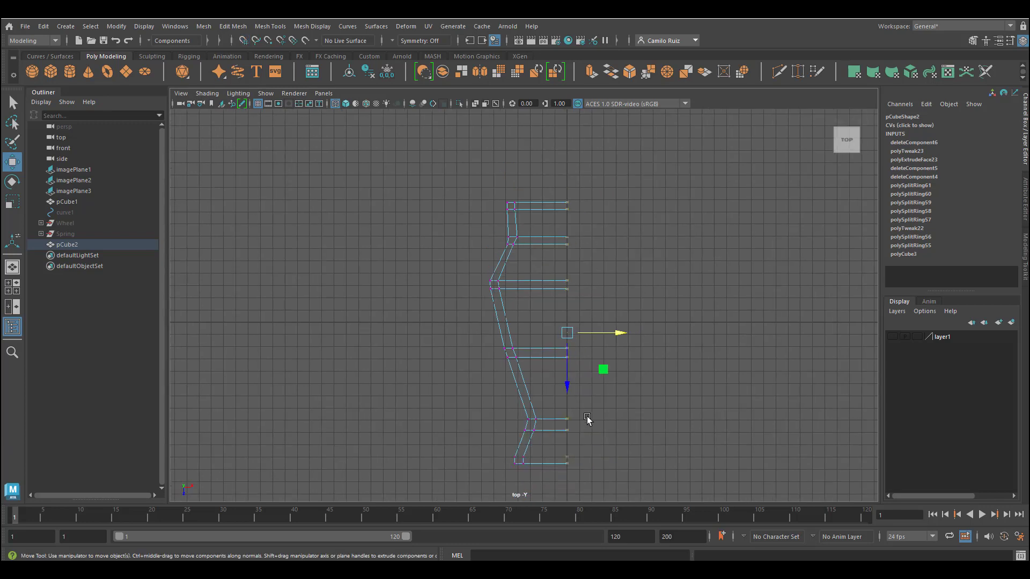
pyautogui.scroll(3, 588, 420)
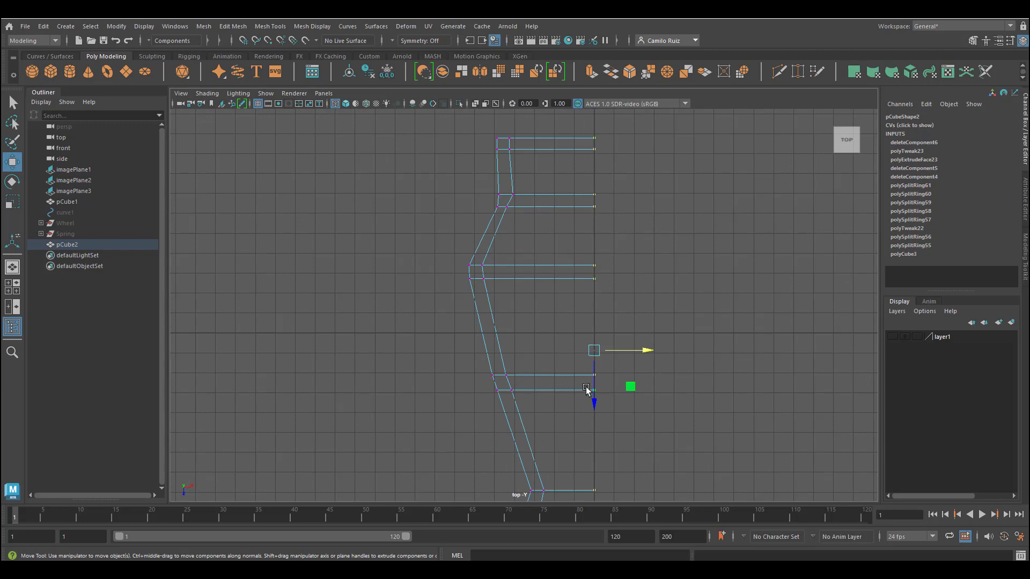
pyautogui.moveTo(586, 388); pyautogui.dragTo(589, 258, button='right')
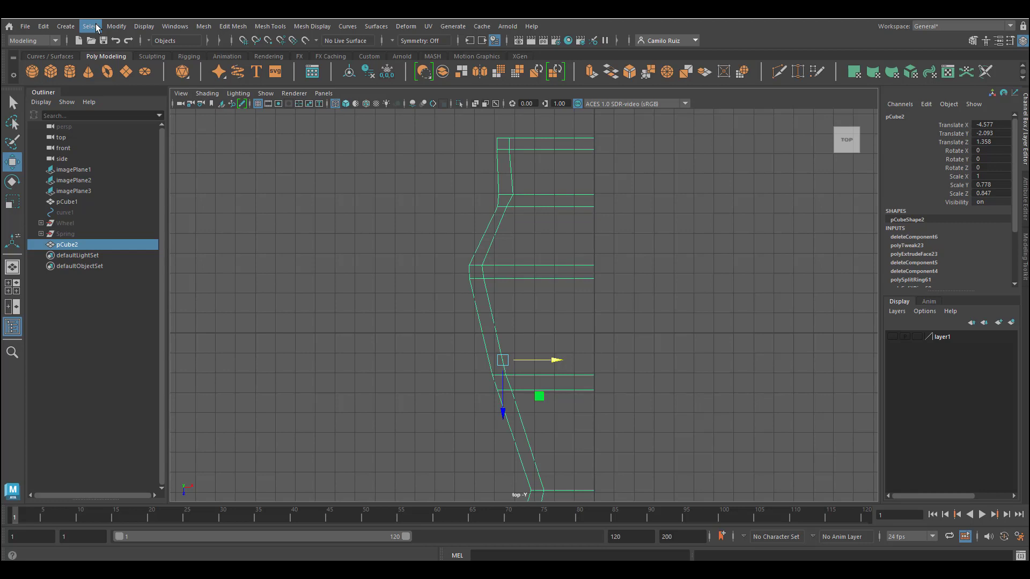
pyautogui.click(45, 27)
pyautogui.moveTo(129, 166)
pyautogui.click(247, 163)
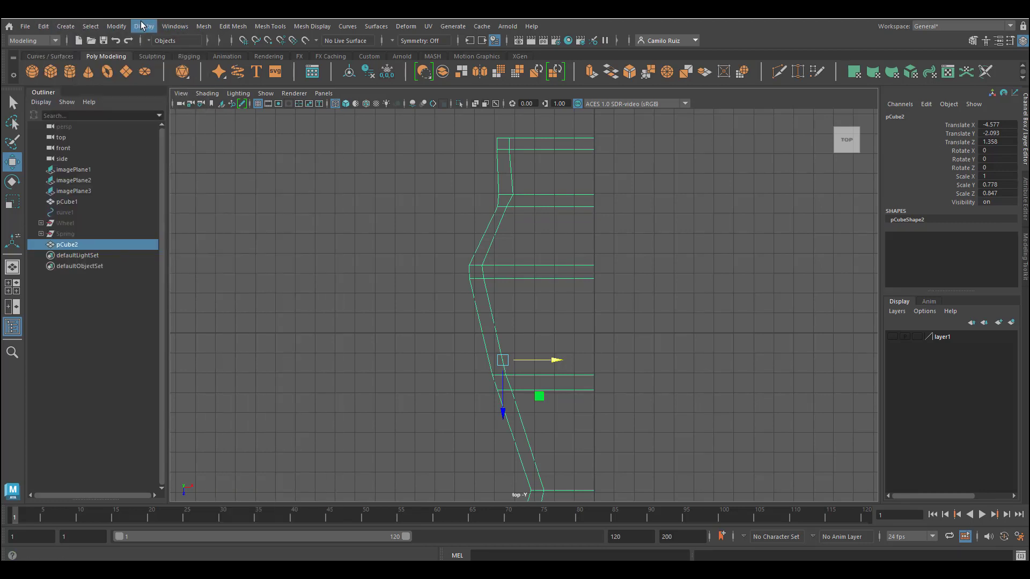
pyautogui.click(125, 28)
pyautogui.click(154, 78)
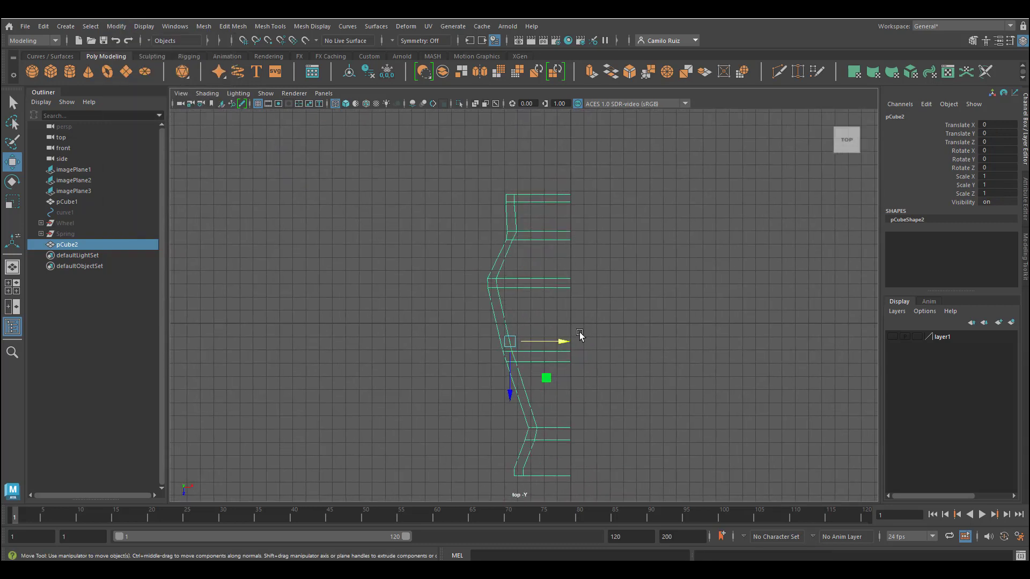
# Step: Mirror the half frame across the world X axis with reset Mirror options to create the full chassis
pyautogui.press('space')
pyautogui.press('space')
pyautogui.keyDown('alt'); pyautogui.moveTo(531, 307); pyautogui.dragTo(598, 332); pyautogui.keyUp('alt')
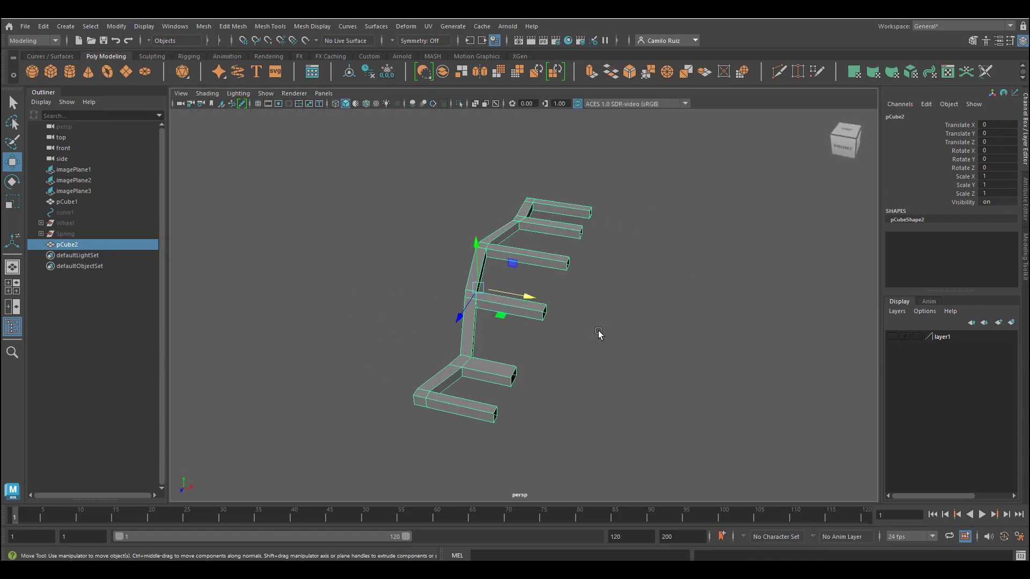
pyautogui.click(204, 27)
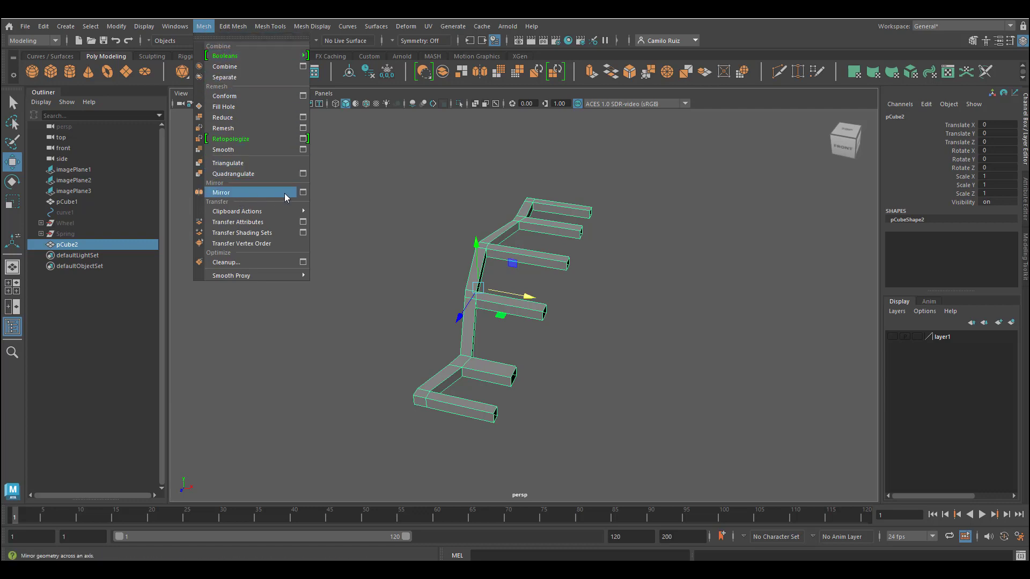
pyautogui.click(303, 192)
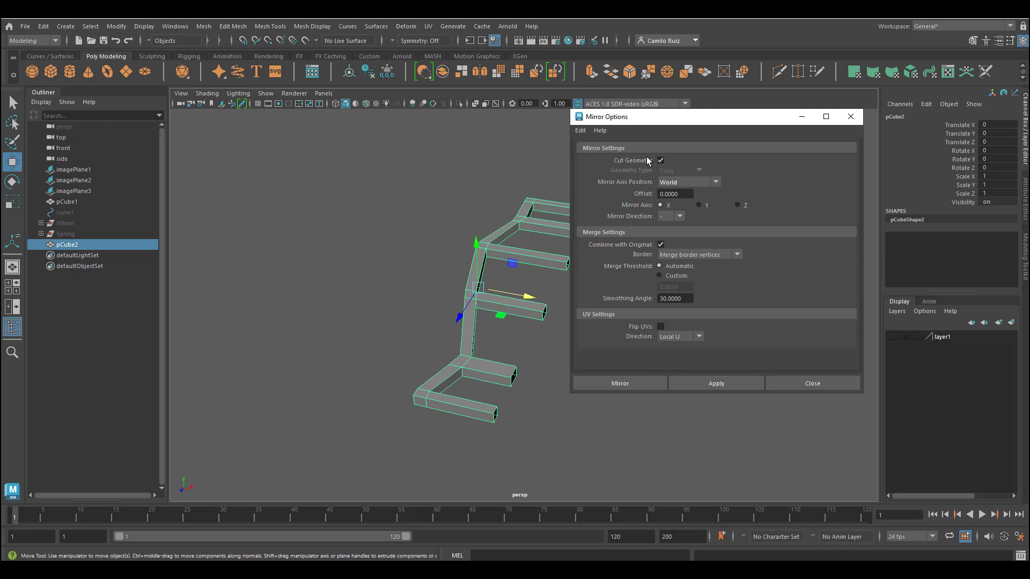
pyautogui.click(580, 131)
pyautogui.click(597, 156)
pyautogui.click(717, 383)
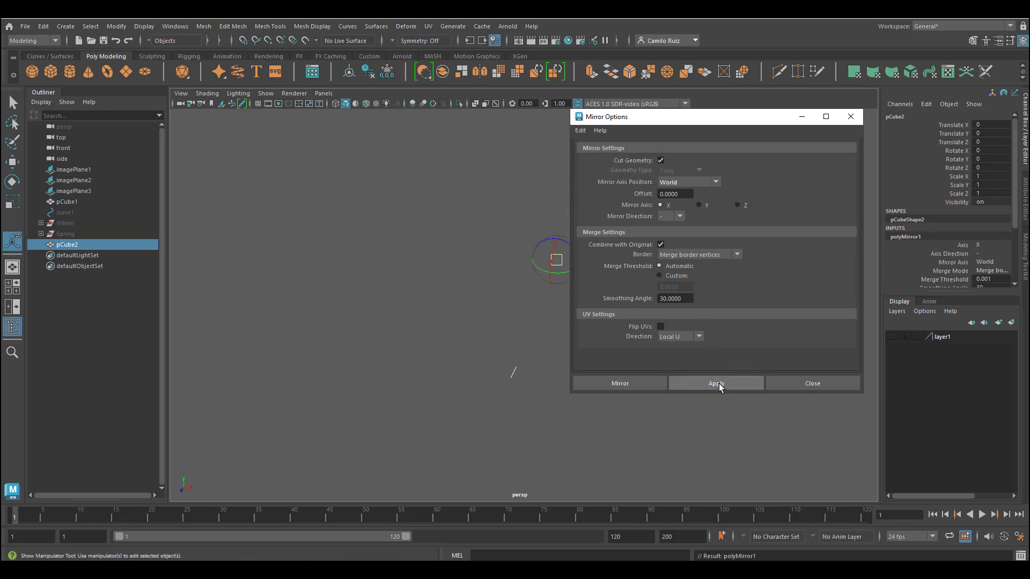
pyautogui.click(718, 384)
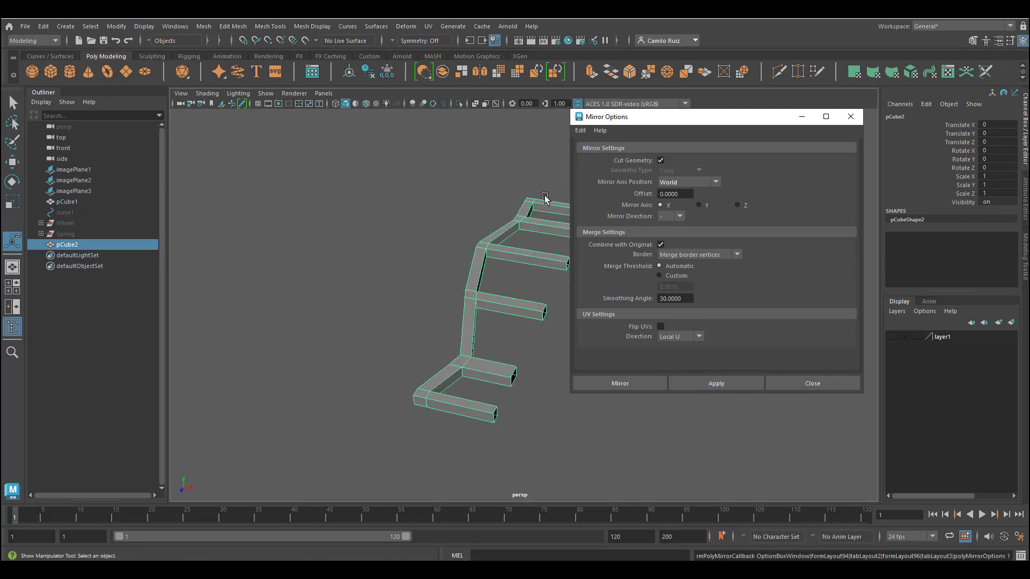
pyautogui.keyDown('alt'); pyautogui.moveTo(545, 198); pyautogui.dragTo(472, 192); pyautogui.keyUp('alt')
pyautogui.click(684, 182)
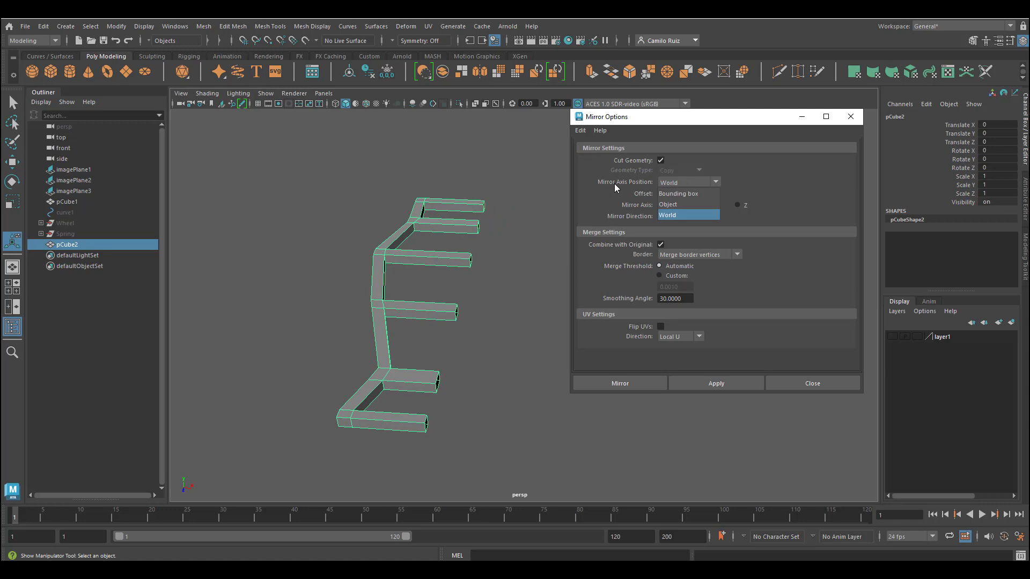
pyautogui.click(668, 215)
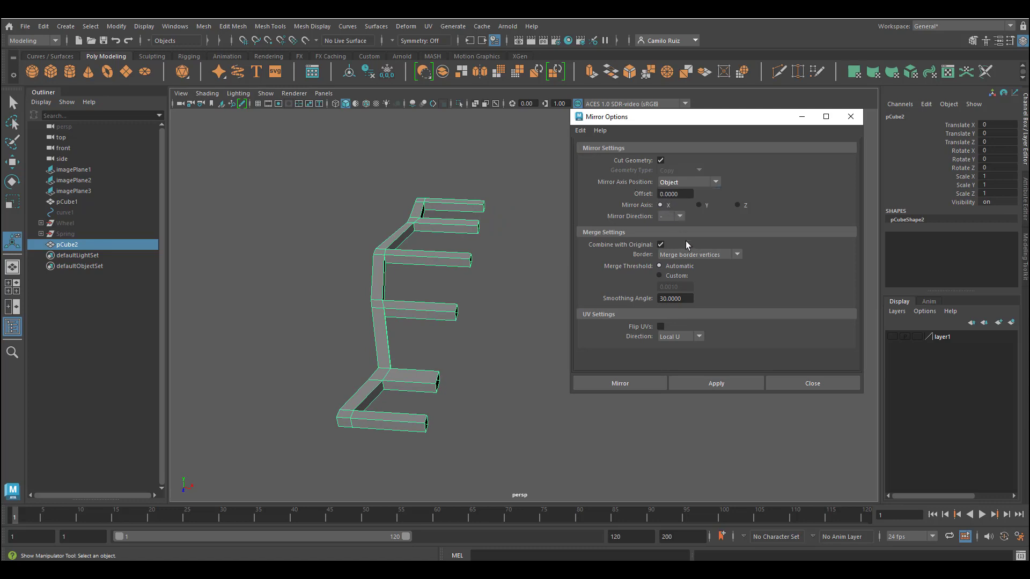
pyautogui.click(717, 387)
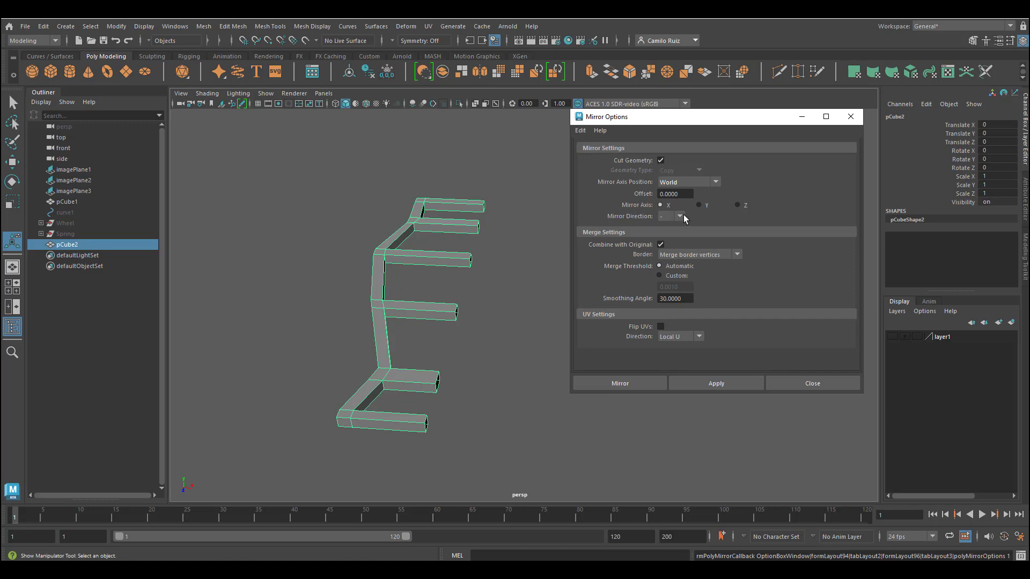
pyautogui.click(718, 385)
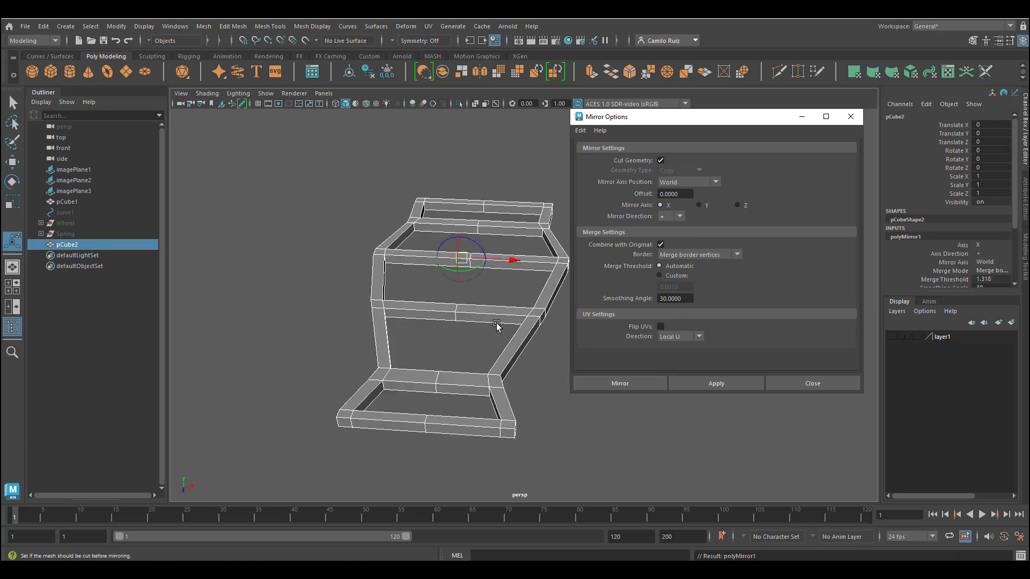
# Step: Raise the rear end vertices of the mirrored frame in the side view to follow the reference chassis
pyautogui.keyDown('alt'); pyautogui.moveTo(496, 325); pyautogui.dragTo(485, 290); pyautogui.keyUp('alt')
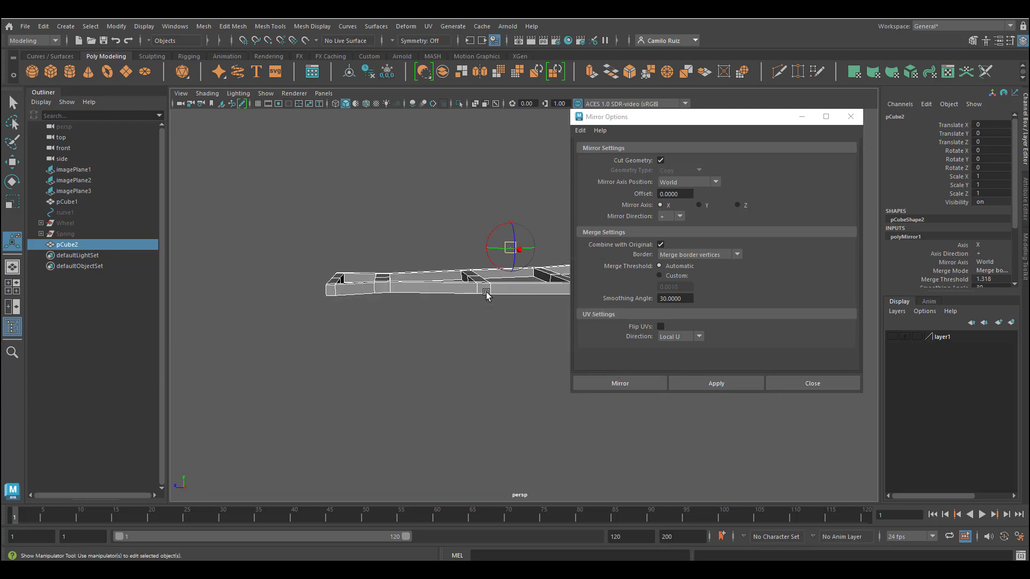
pyautogui.press('space')
pyautogui.press('space')
pyautogui.keyDown('alt'); pyautogui.moveTo(688, 465); pyautogui.dragTo(528, 473, button='middle'); pyautogui.keyUp('alt')
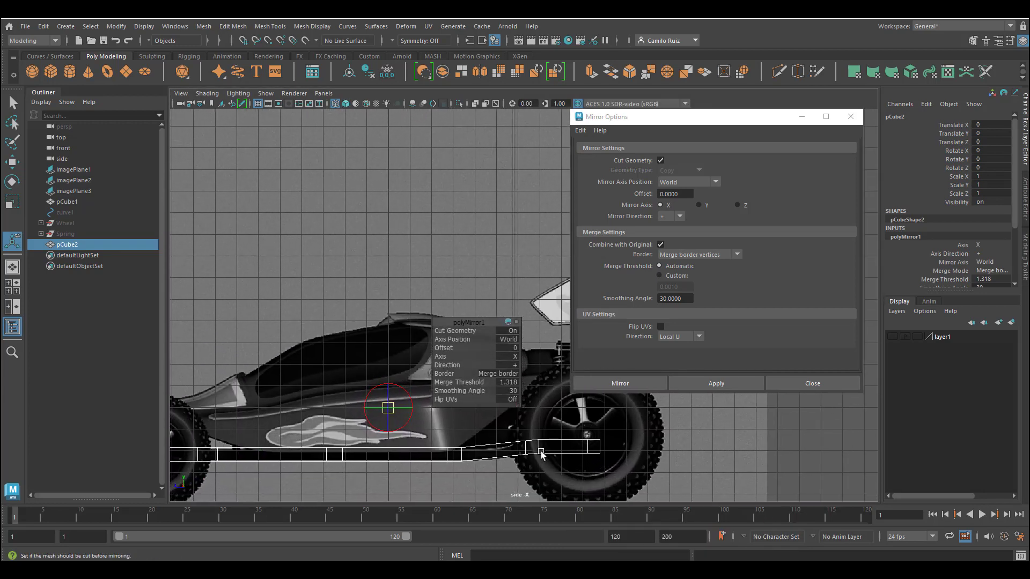
pyautogui.click(807, 383)
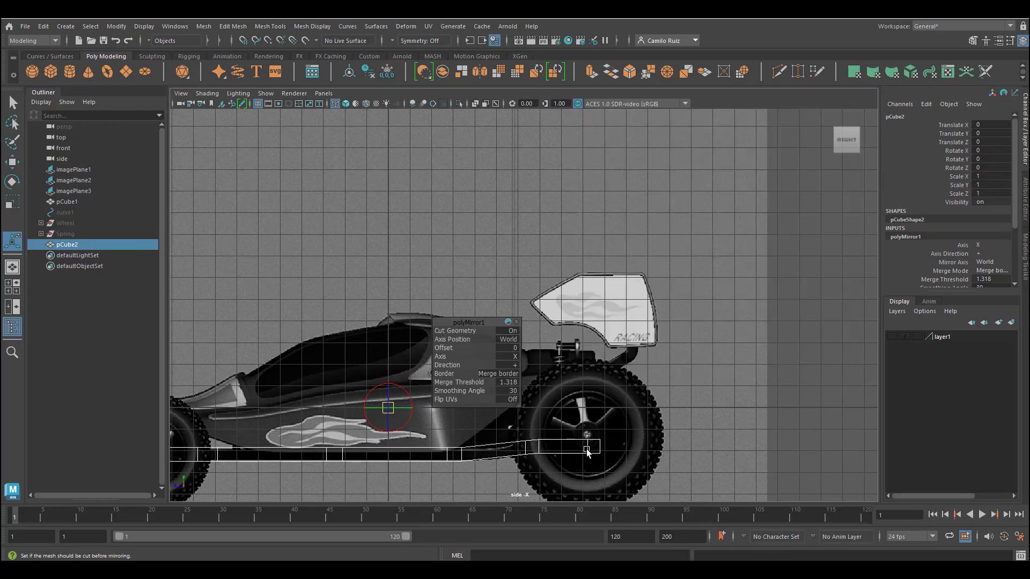
pyautogui.moveTo(587, 449); pyautogui.dragTo(546, 260, button='right')
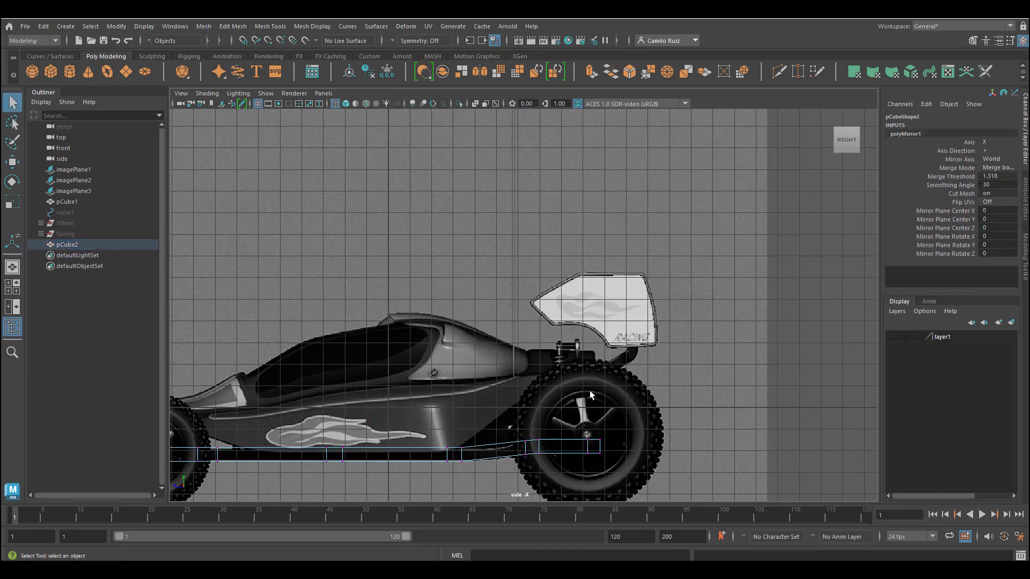
pyautogui.moveTo(503, 420); pyautogui.dragTo(603, 465)
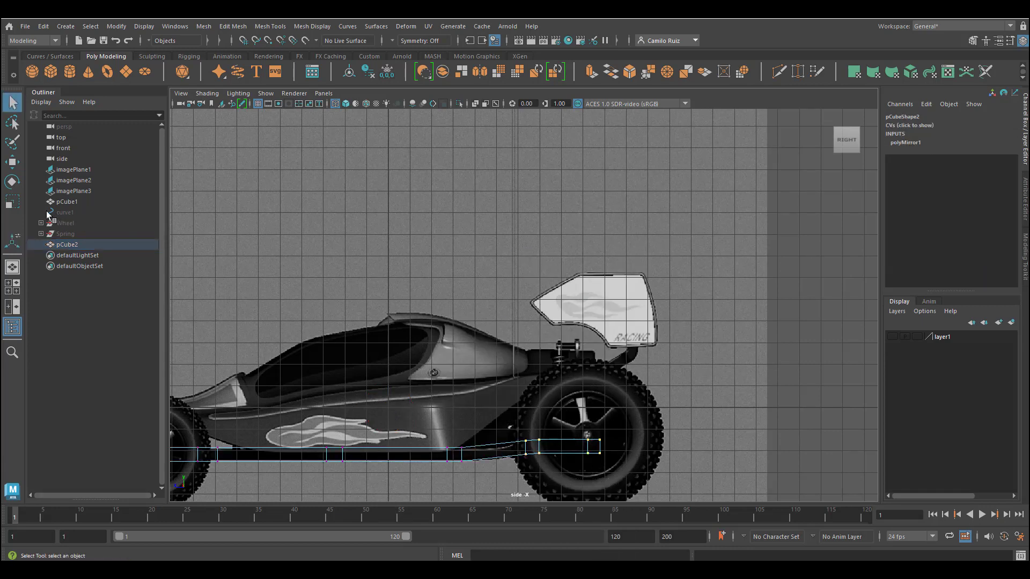
pyautogui.click(13, 162)
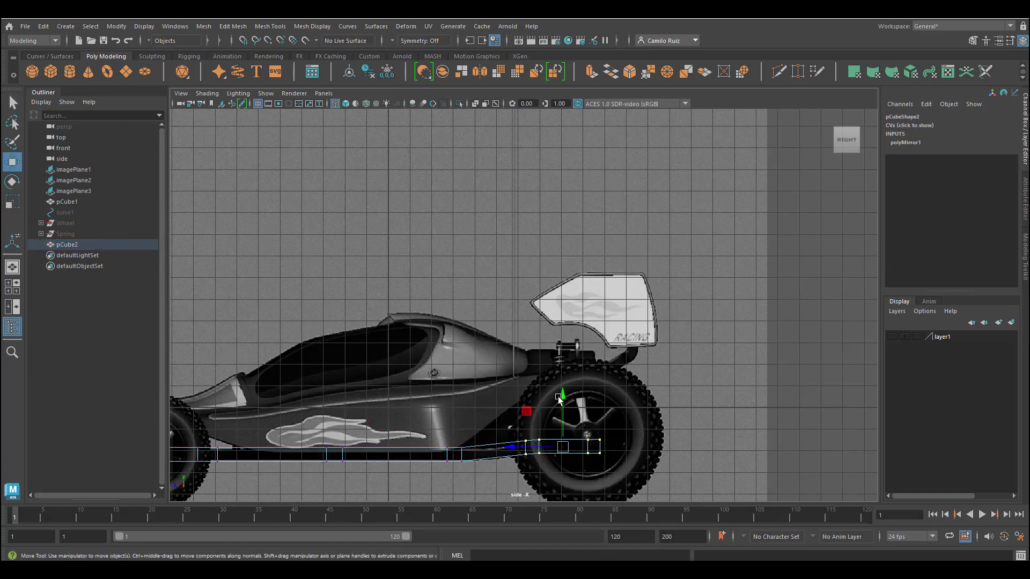
pyautogui.moveTo(564, 396); pyautogui.dragTo(595, 371)
pyautogui.keyDown('alt'); pyautogui.moveTo(472, 379); pyautogui.dragTo(638, 358, button='middle'); pyautogui.keyUp('alt')
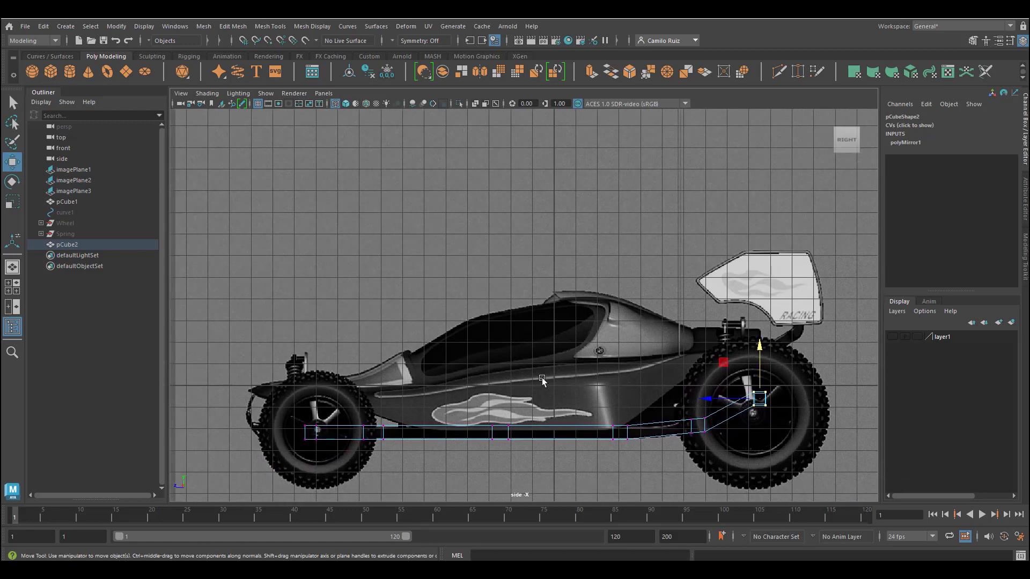
# Step: Nudge the front and middle lower vertices to line up with the reference's underside
pyautogui.moveTo(284, 415)
pyautogui.mouseDown()
pyautogui.moveTo(339, 457)
pyautogui.moveTo(294, 431)
pyautogui.mouseUp()
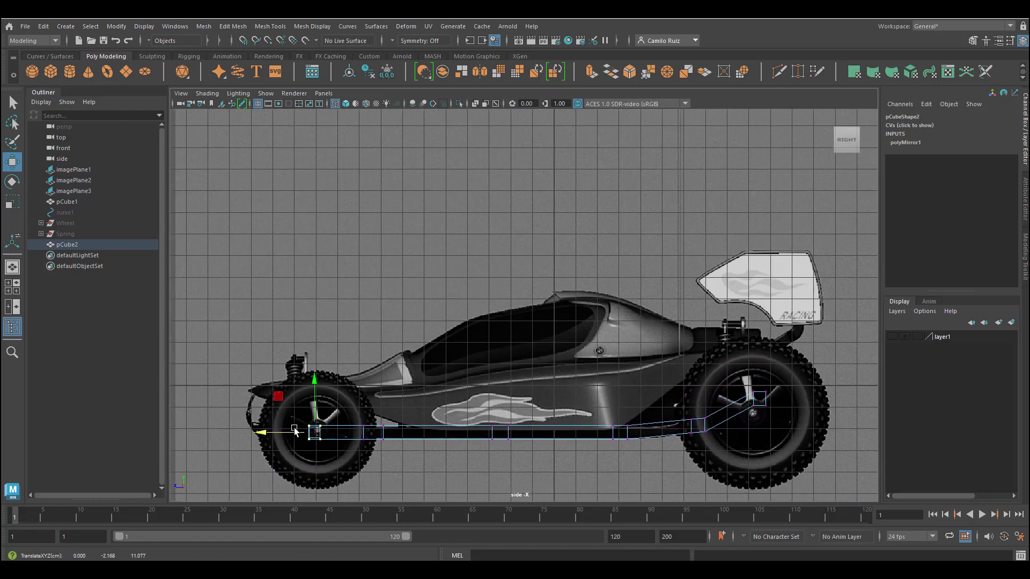
pyautogui.moveTo(592, 413); pyautogui.dragTo(641, 460)
pyautogui.moveTo(579, 433)
pyautogui.mouseDown()
pyautogui.moveTo(607, 432)
pyautogui.moveTo(583, 432)
pyautogui.mouseUp()
# Step: Inspect the mirrored chassis in perspective, briefly toggling the body layer for comparison
pyautogui.press('space')
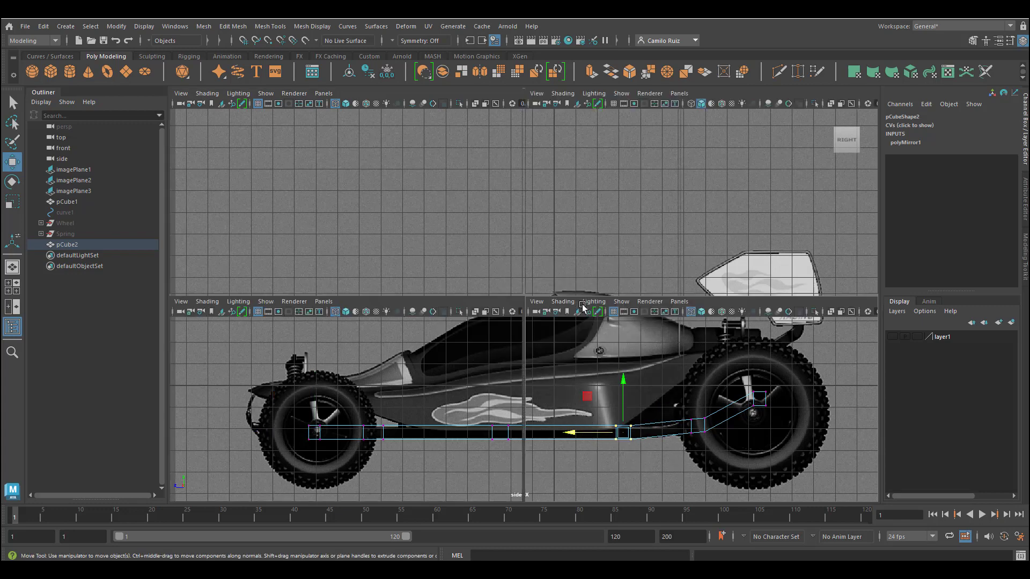
pyautogui.press('space')
pyautogui.keyDown('alt'); pyautogui.moveTo(656, 243); pyautogui.dragTo(621, 294); pyautogui.keyUp('alt')
pyautogui.click(690, 285)
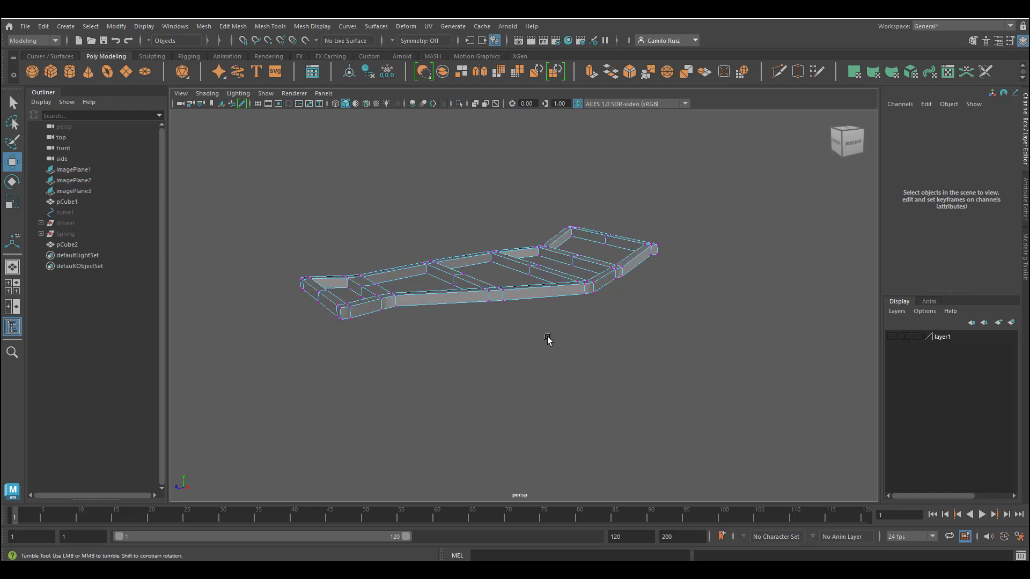
pyautogui.keyDown('alt'); pyautogui.moveTo(548, 339); pyautogui.dragTo(590, 328); pyautogui.keyUp('alt')
pyautogui.click(892, 336)
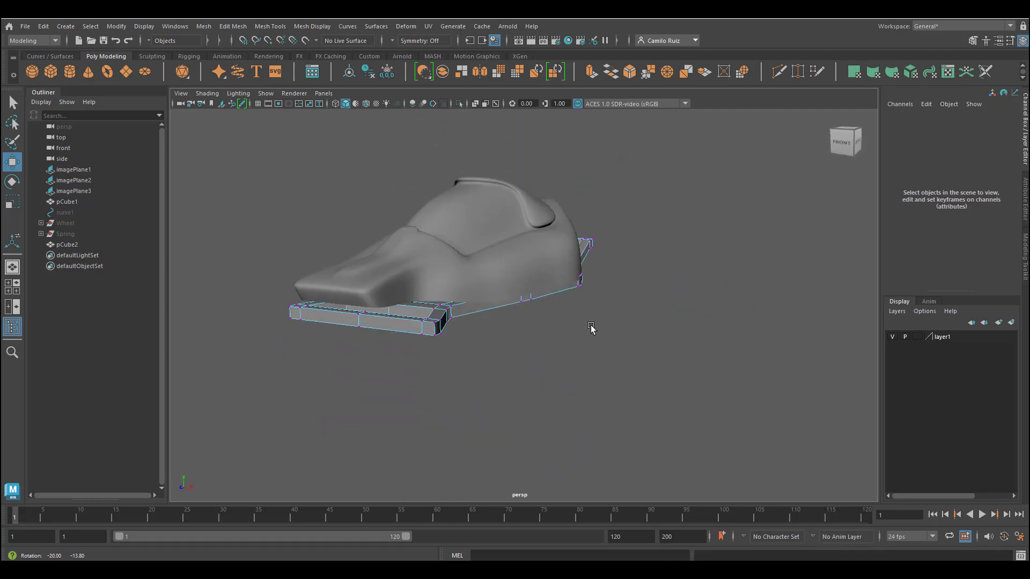
pyautogui.click(892, 336)
pyautogui.moveTo(554, 284); pyautogui.dragTo(595, 244, button='right')
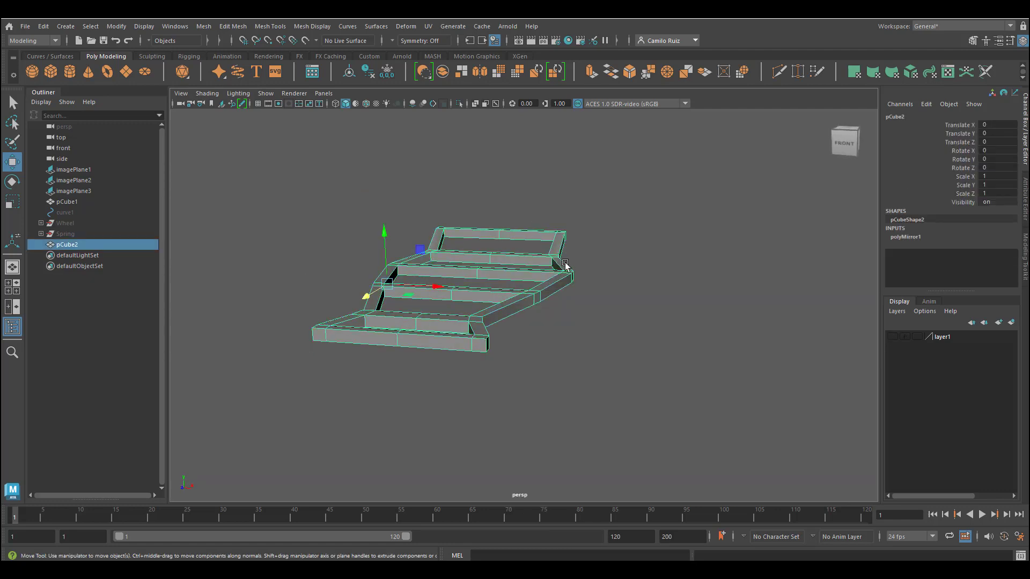
# Step: Preview the frame with smoothing and orbit around it to check its shape
pyautogui.press('3')
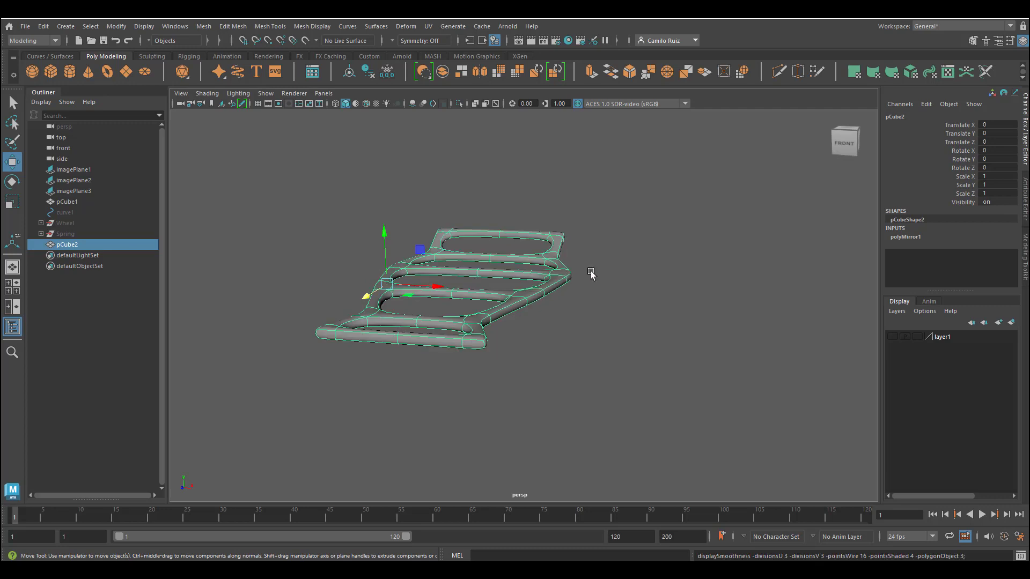
pyautogui.click(590, 276)
pyautogui.keyDown('alt'); pyautogui.moveTo(579, 280); pyautogui.dragTo(526, 298); pyautogui.keyUp('alt')
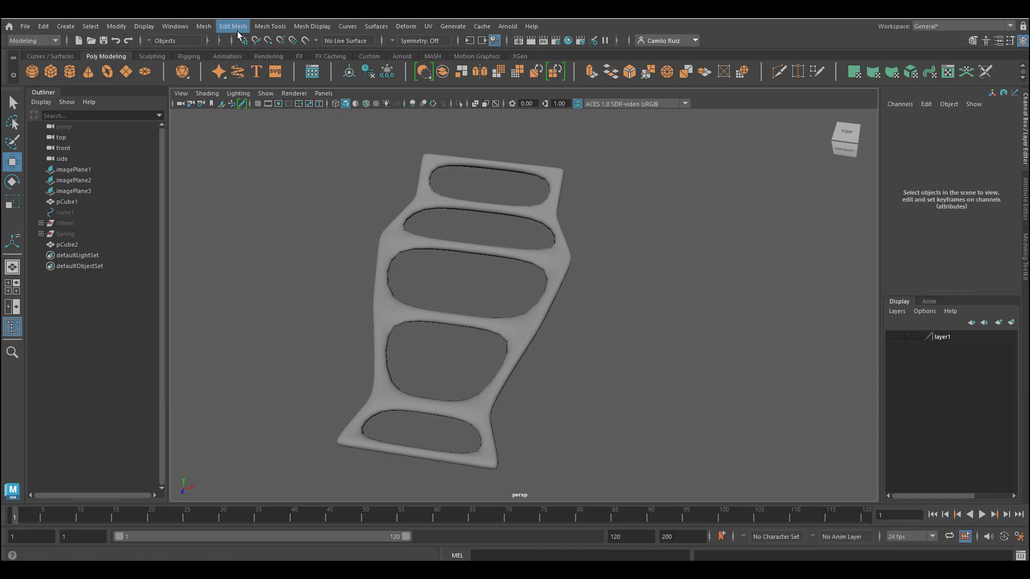
pyautogui.click(263, 27)
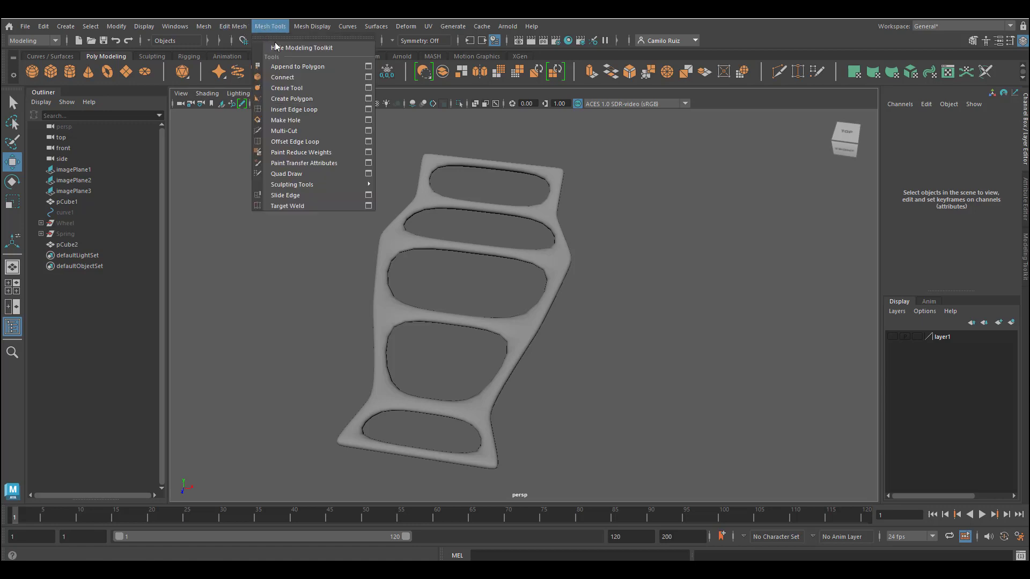
pyautogui.click(301, 109)
pyautogui.click(403, 240)
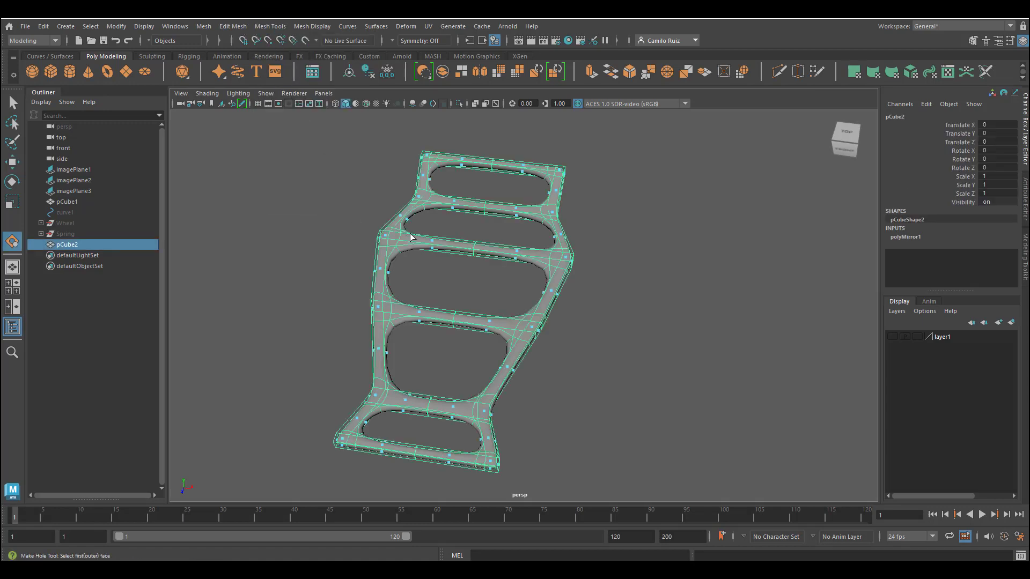
pyautogui.click(397, 244)
pyautogui.hotkey('ctrl', 'z')
# Step: Insert edge loops close to the corners and ends of the frame beams to tighten them for smoothing
pyautogui.click(270, 26)
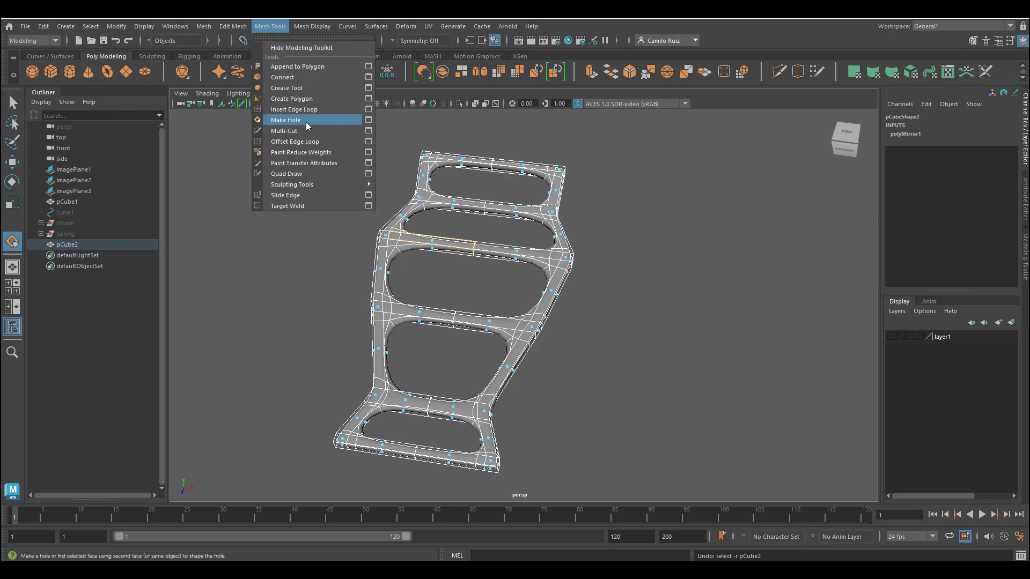
pyautogui.click(292, 108)
pyautogui.press('1')
pyautogui.moveTo(390, 232); pyautogui.dragTo(393, 235)
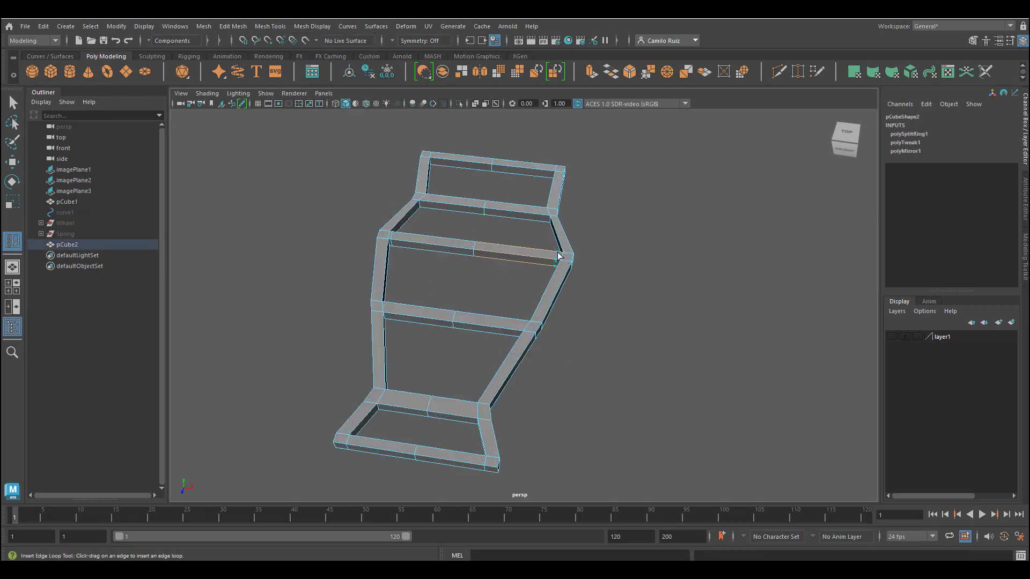
pyautogui.click(527, 319)
pyautogui.click(386, 307)
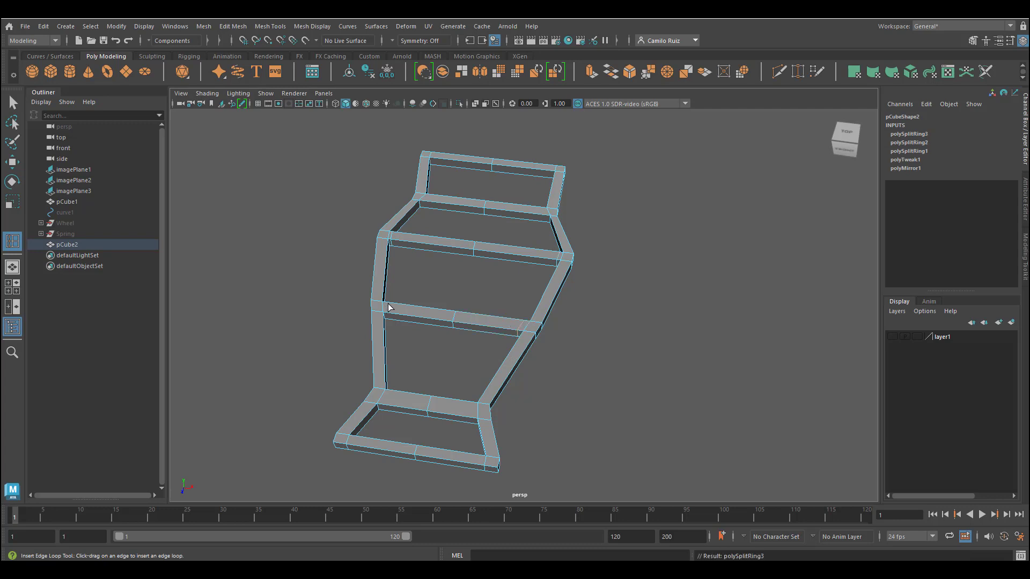
pyautogui.click(384, 307)
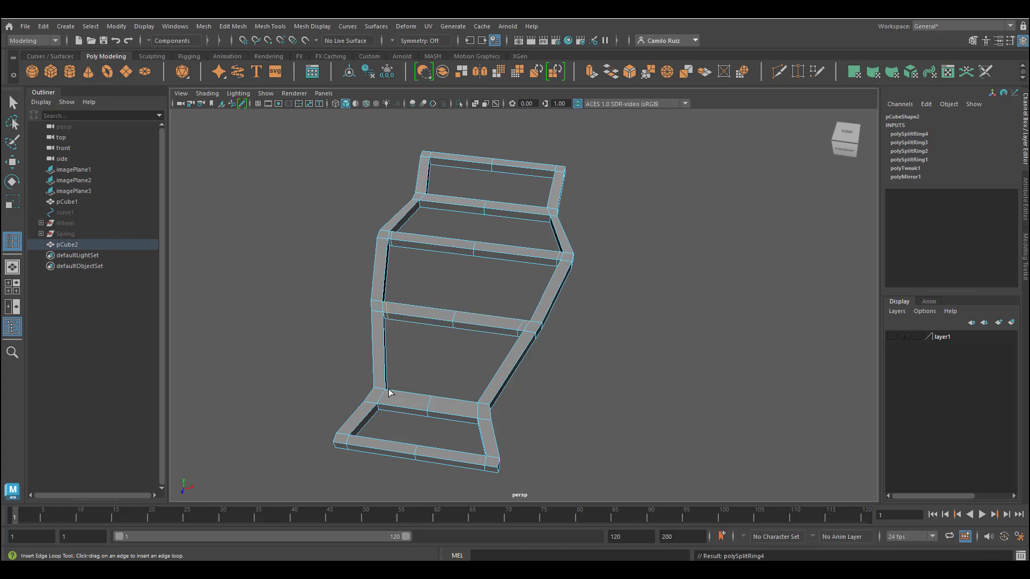
pyautogui.click(470, 407)
pyautogui.click(357, 439)
pyautogui.click(486, 454)
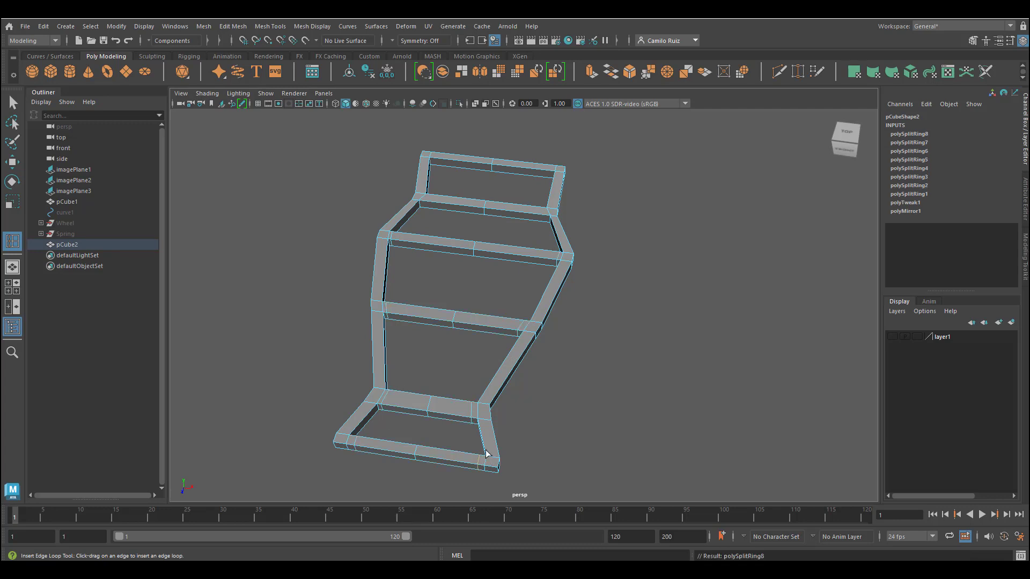
pyautogui.click(422, 201)
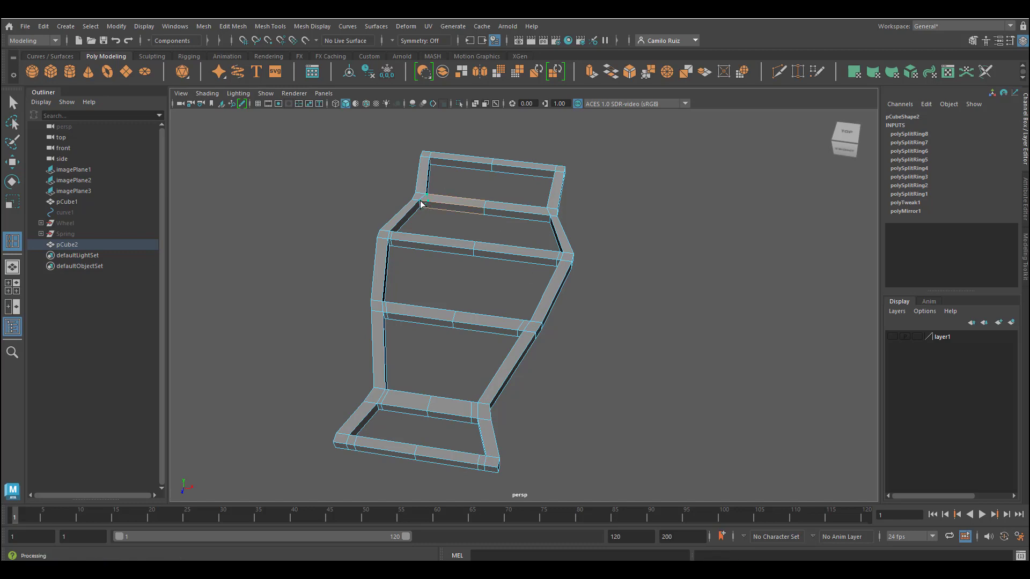
pyautogui.click(544, 215)
pyautogui.click(553, 172)
pyautogui.click(434, 161)
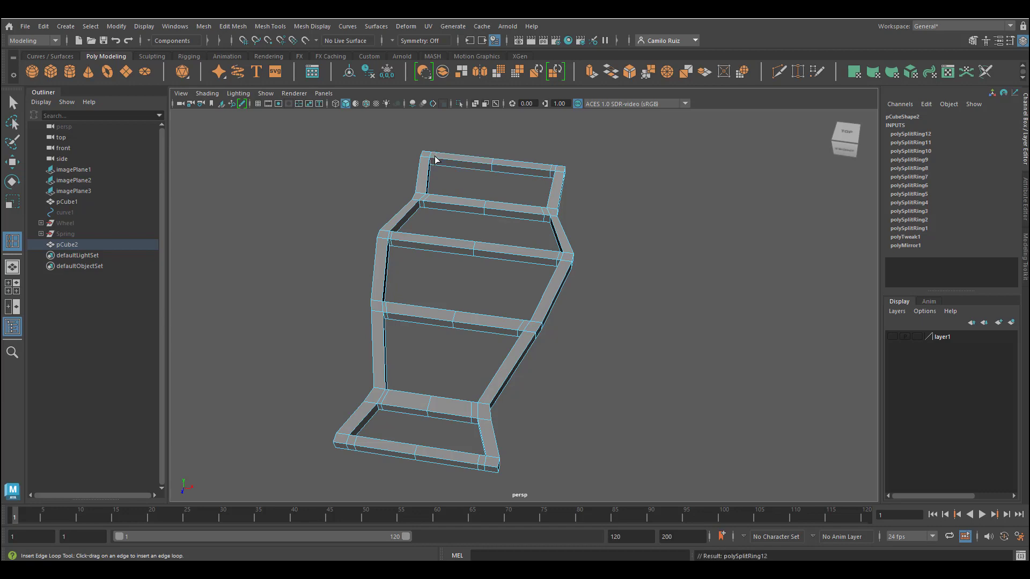
# Step: Preview the smoothed frame in perspective and show the body layer to compare against it
pyautogui.press('3')
pyautogui.keyDown('alt'); pyautogui.moveTo(532, 358); pyautogui.dragTo(537, 322); pyautogui.keyUp('alt')
pyautogui.press('super')
pyautogui.press('super')
pyautogui.press('super')
pyautogui.keyDown('alt'); pyautogui.moveTo(450, 270); pyautogui.dragTo(463, 303); pyautogui.keyUp('alt')
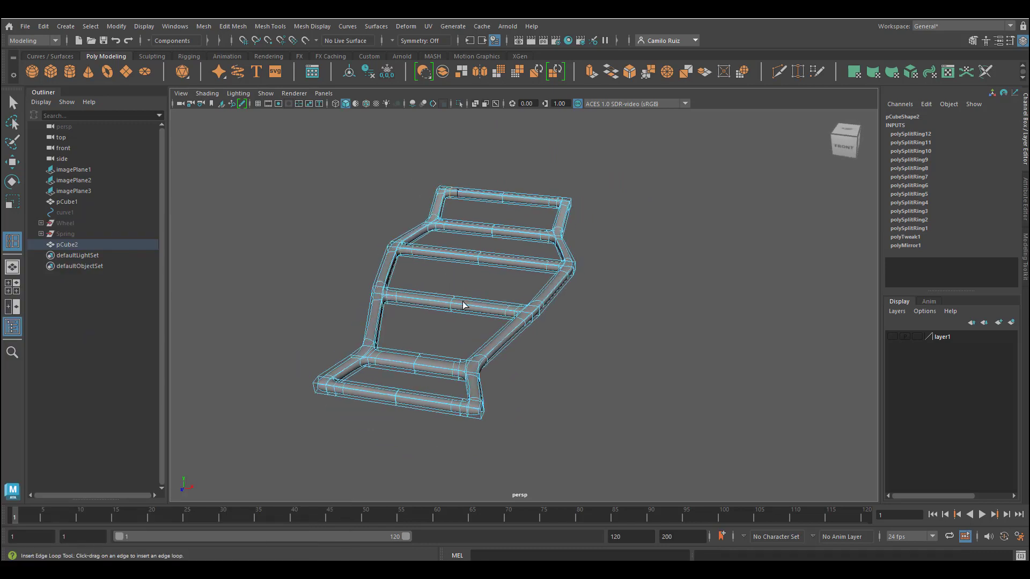
pyautogui.click(12, 103)
pyautogui.click(315, 157)
pyautogui.moveTo(453, 254); pyautogui.dragTo(496, 239, button='right')
pyautogui.click(320, 207)
pyautogui.keyDown('alt'); pyautogui.moveTo(466, 281); pyautogui.dragTo(472, 314); pyautogui.keyUp('alt')
pyautogui.click(892, 336)
pyautogui.keyDown('alt'); pyautogui.moveTo(692, 341); pyautogui.dragTo(515, 324); pyautogui.keyUp('alt')
# Step: Move the whole chassis frame down to Translate Y -0.234 beneath the body
pyautogui.click(398, 286)
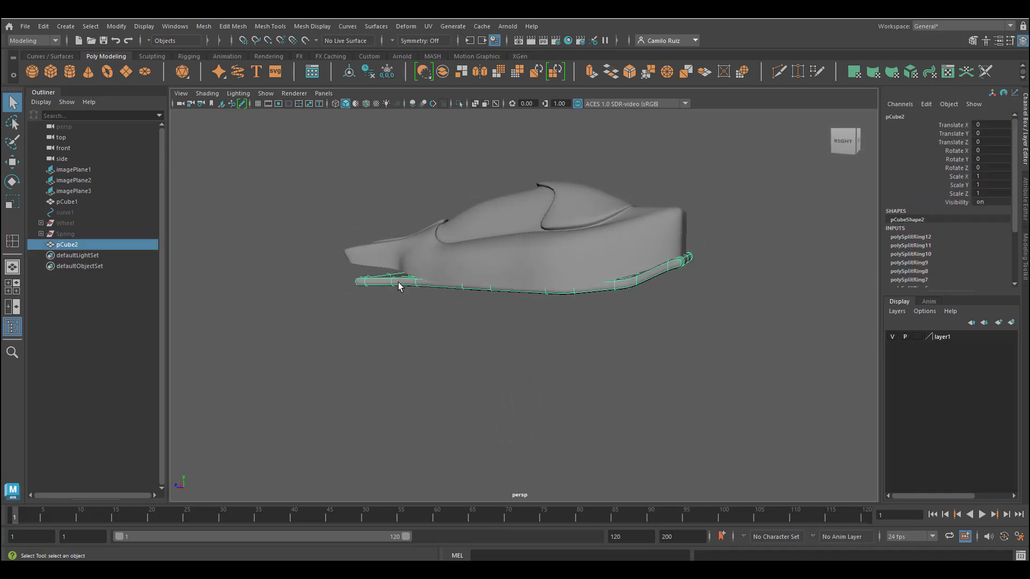
pyautogui.click(13, 163)
pyautogui.moveTo(538, 226); pyautogui.dragTo(540, 239)
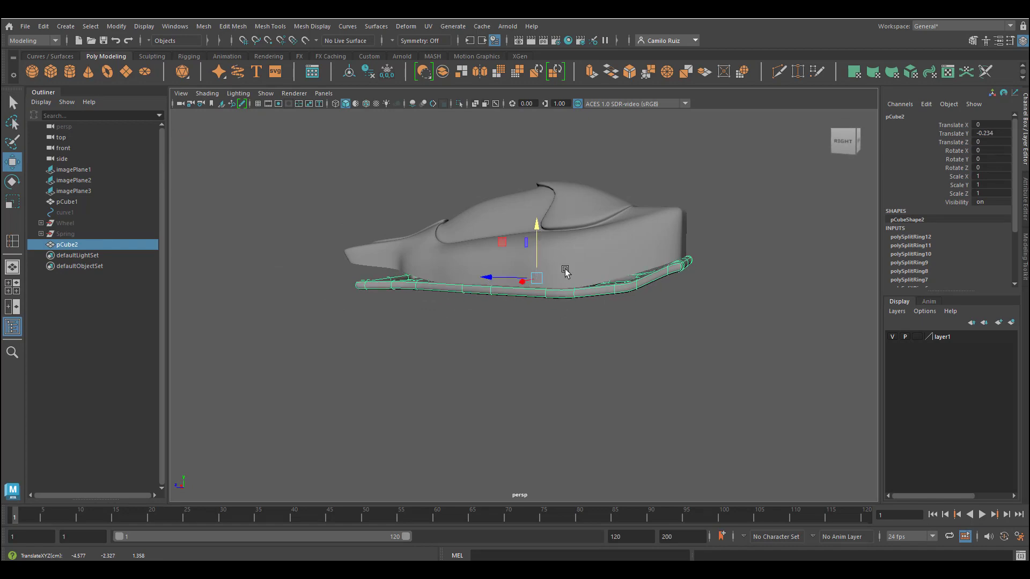
pyautogui.keyDown('alt'); pyautogui.moveTo(563, 272); pyautogui.dragTo(538, 349); pyautogui.keyUp('alt')
# Step: Check the frame's fit against the reference images in the four-view layout and top view
pyautogui.press('space')
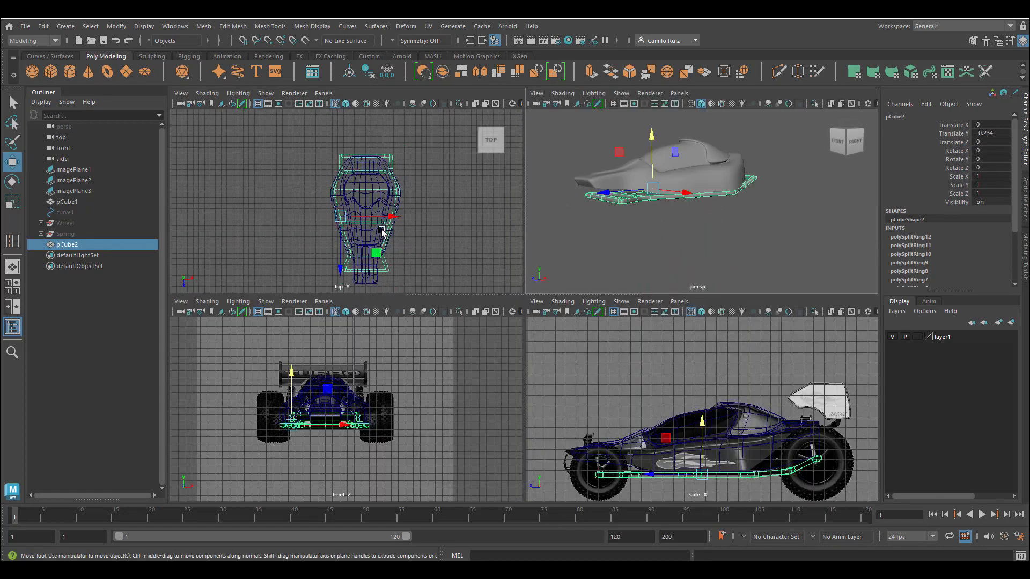
pyautogui.press('space')
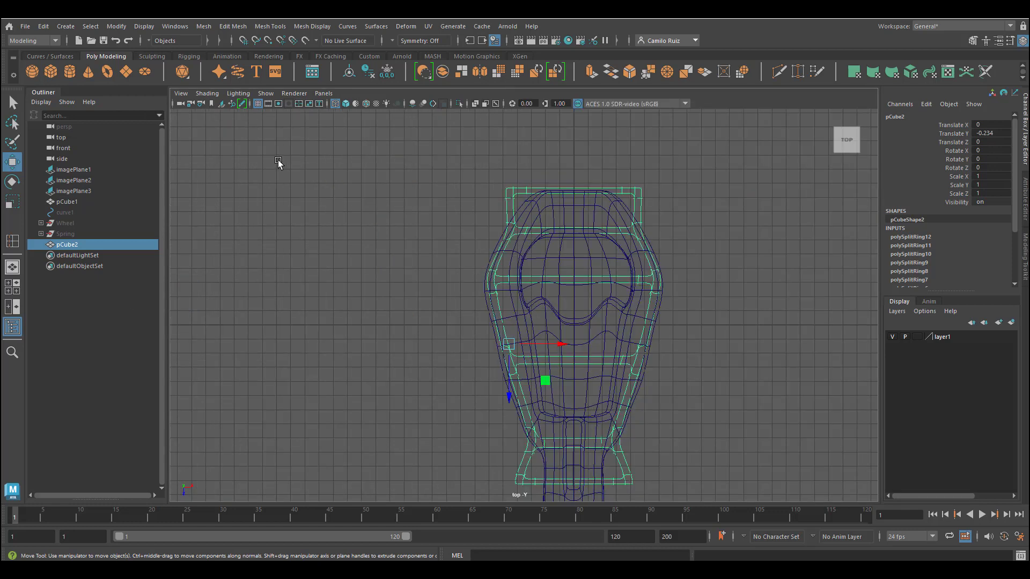
pyautogui.scroll(-2, 616, 333)
pyautogui.scroll(2, 609, 345)
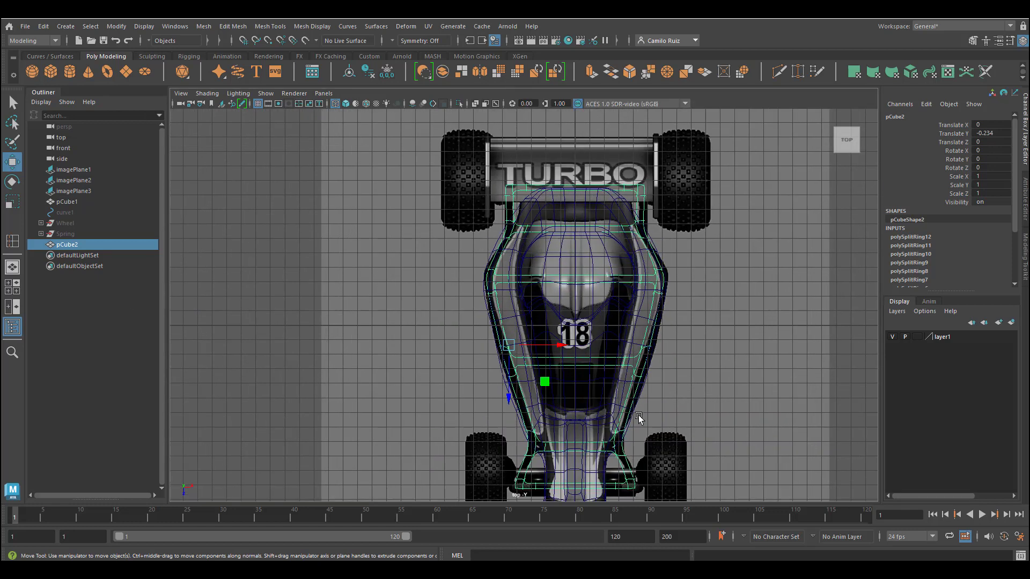
pyautogui.keyDown('alt'); pyautogui.moveTo(638, 416); pyautogui.dragTo(634, 359, button='middle'); pyautogui.keyUp('alt')
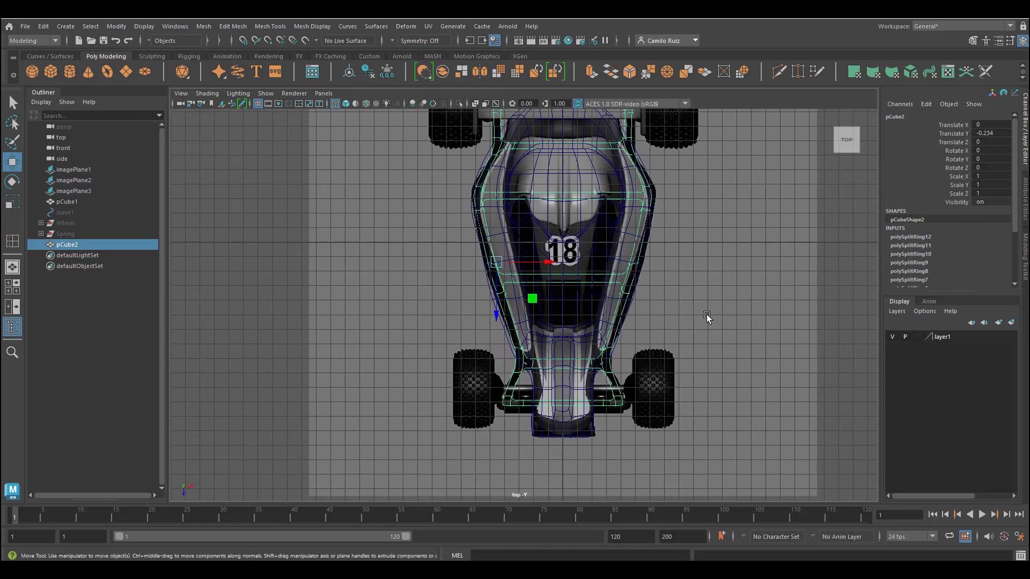
pyautogui.keyDown('alt'); pyautogui.moveTo(678, 272); pyautogui.dragTo(662, 356, button='middle'); pyautogui.keyUp('alt')
pyautogui.press('space')
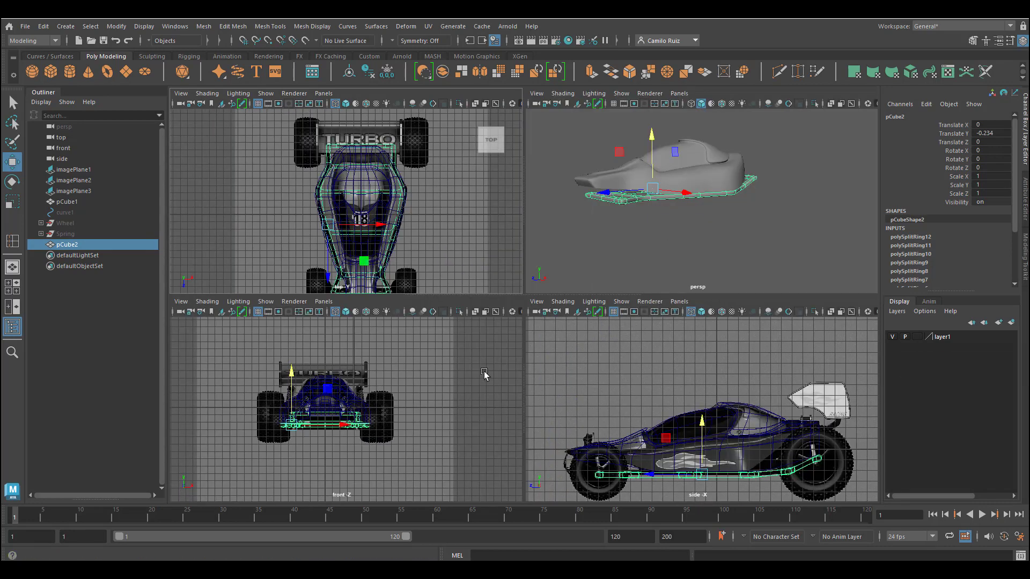
pyautogui.press('space')
# Step: Deselect, orbit the perspective view, and save the scene
pyautogui.keyDown('alt'); pyautogui.moveTo(644, 275); pyautogui.dragTo(578, 367); pyautogui.keyUp('alt')
pyautogui.click(663, 301)
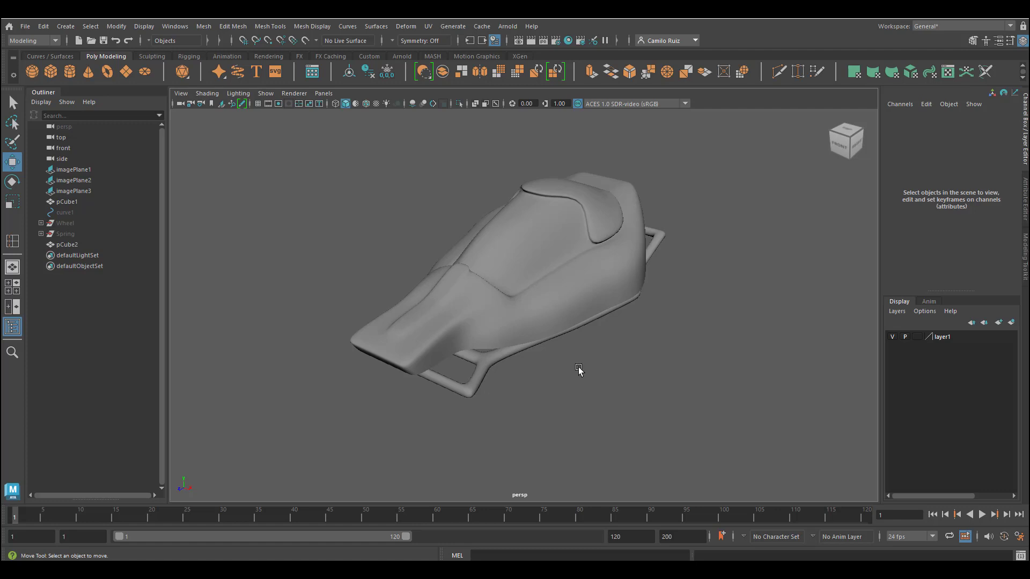
pyautogui.keyDown('alt'); pyautogui.moveTo(578, 367); pyautogui.dragTo(593, 349); pyautogui.keyUp('alt')
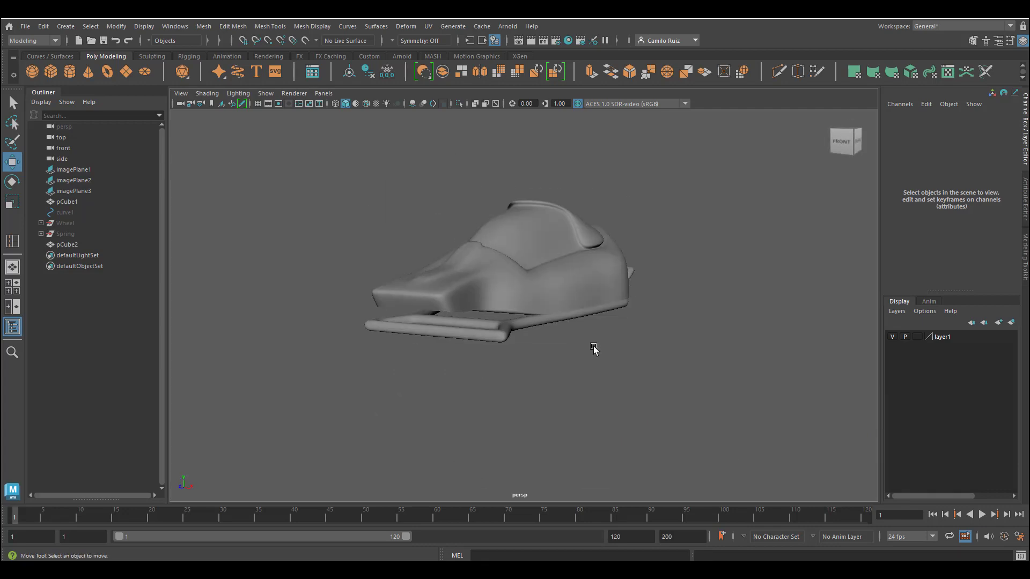
pyautogui.hotkey('ctrl', 's')
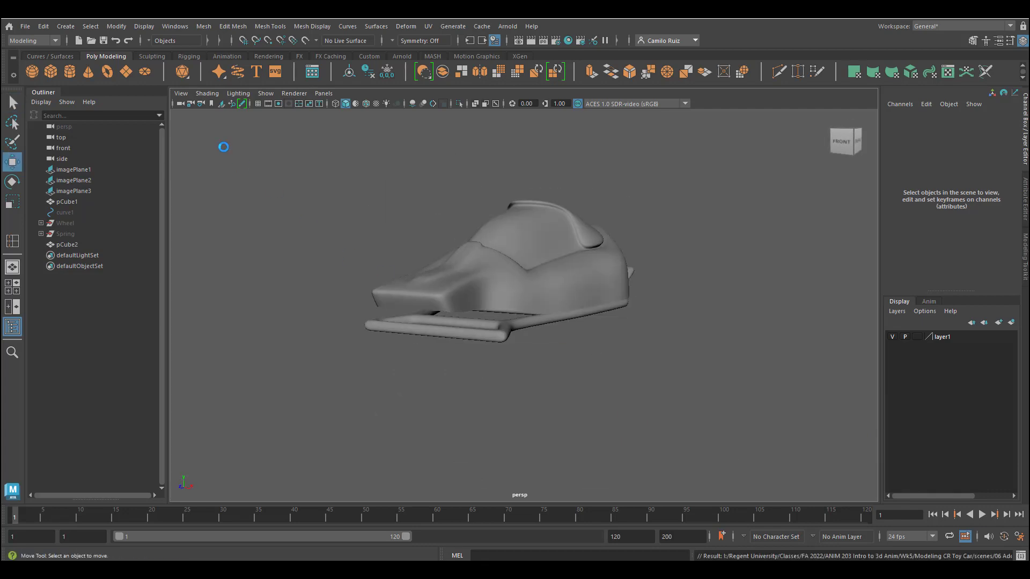